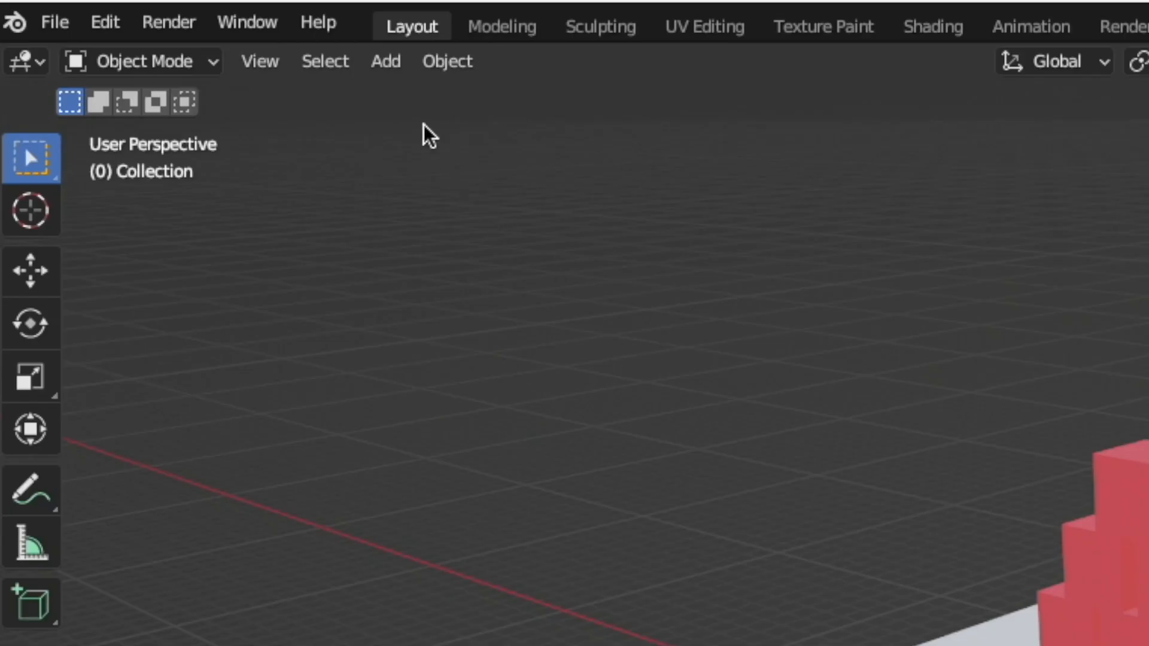
Add a cube mesh to the scene at the base of the red tower.
left_click(385, 66)
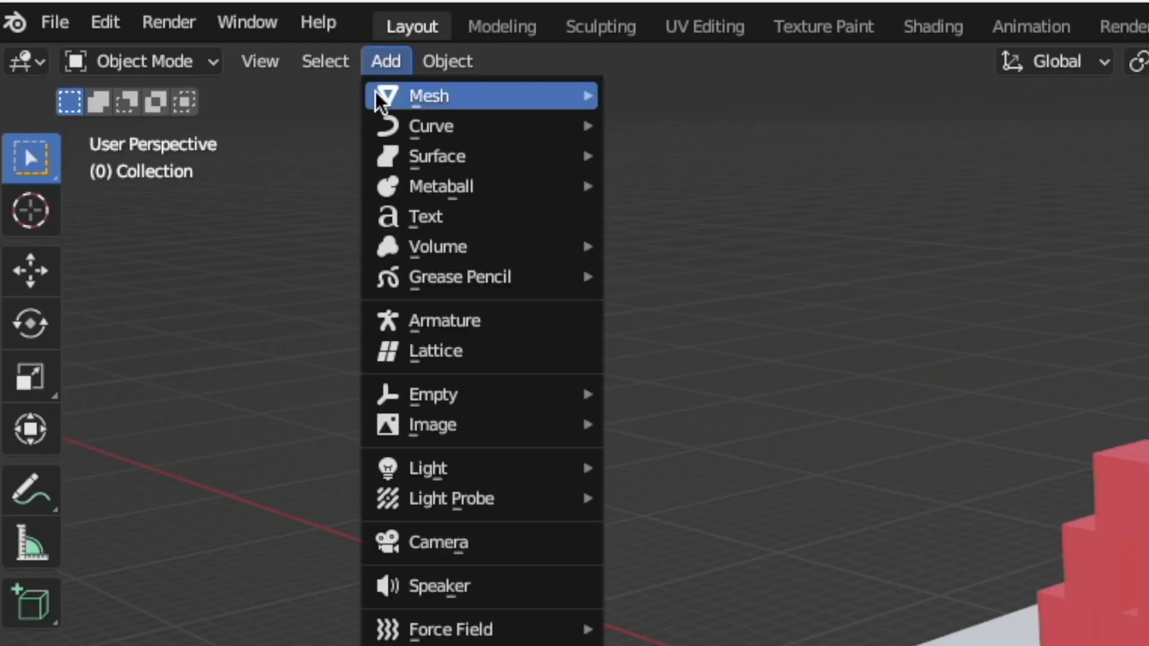
mouse_move(375, 99)
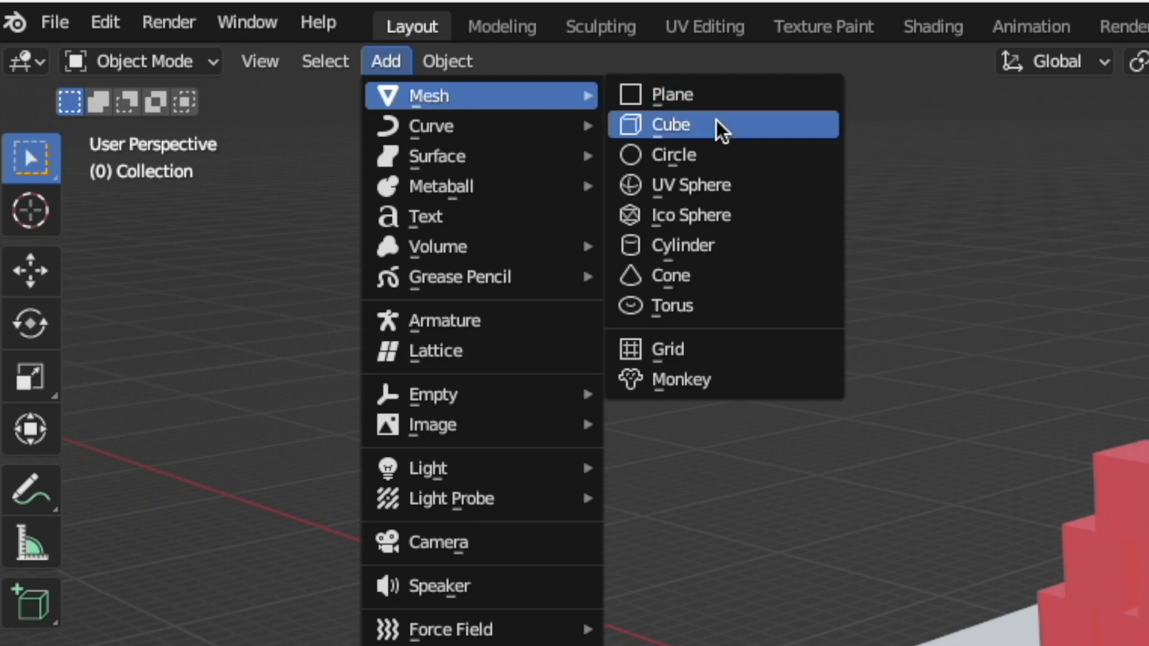
left_click(718, 128)
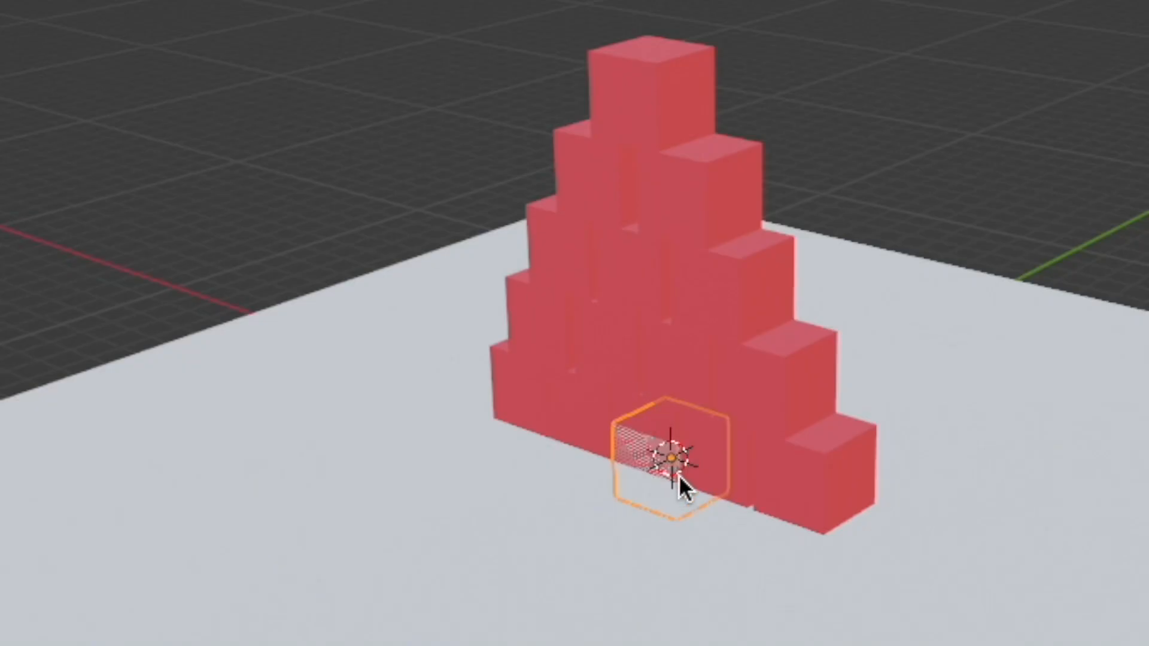
Raise the new cube straight up along the Z axis until it sits above the tower, at about 12.86 m.
key("g")
key("x")
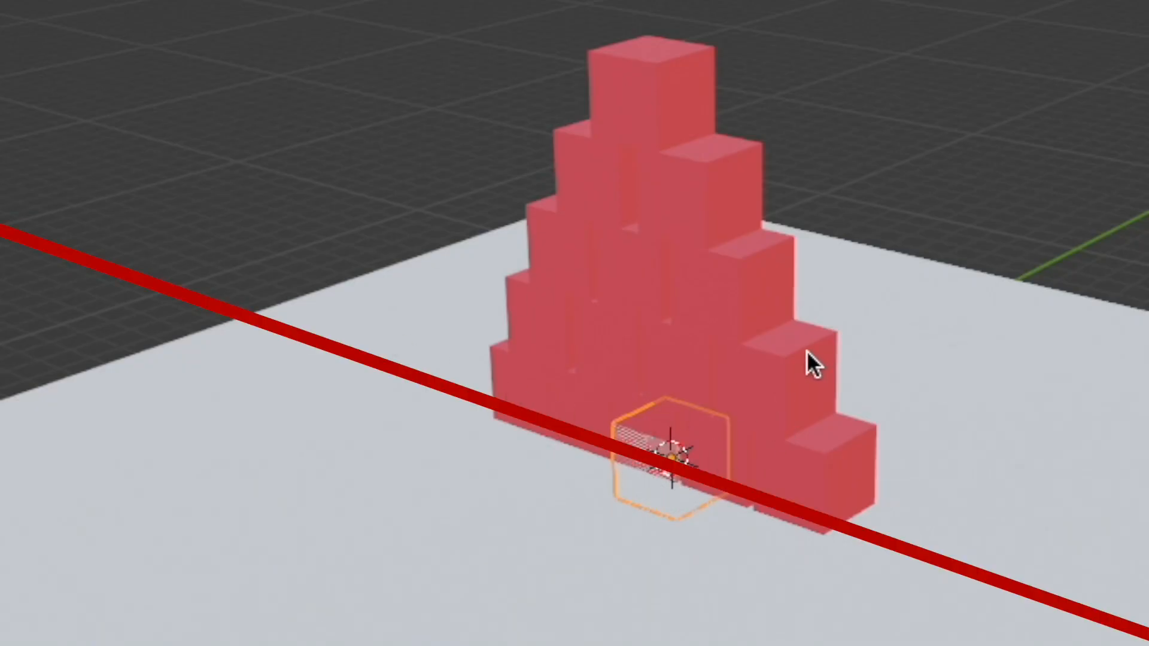
key("shift+z")
key("g")
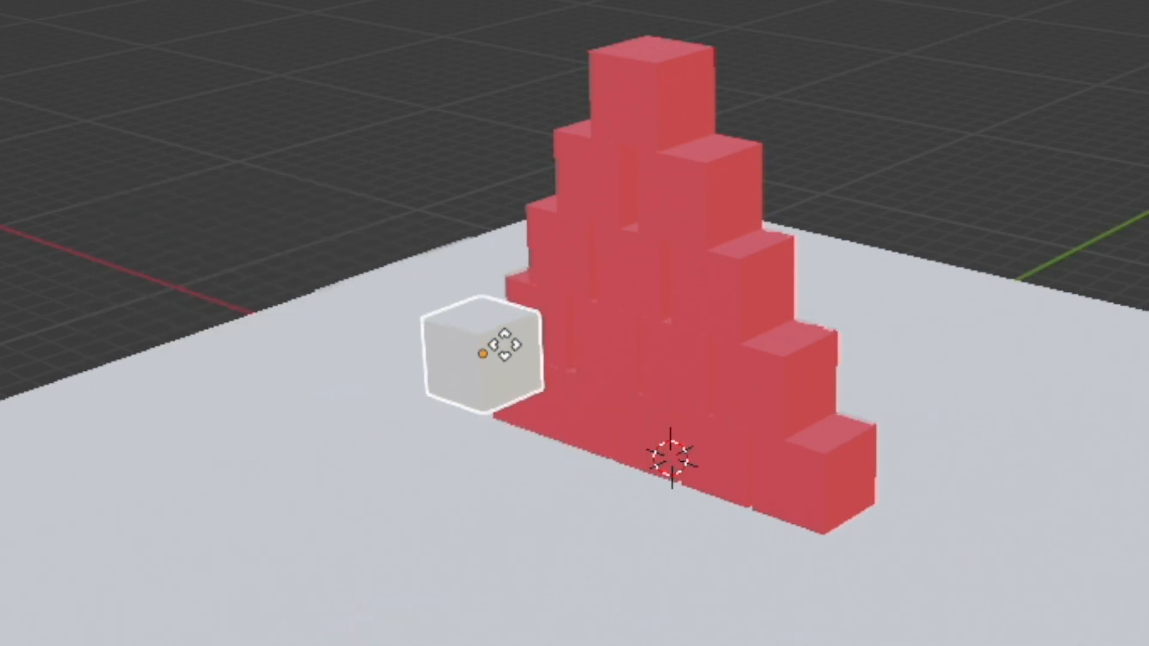
key("z")
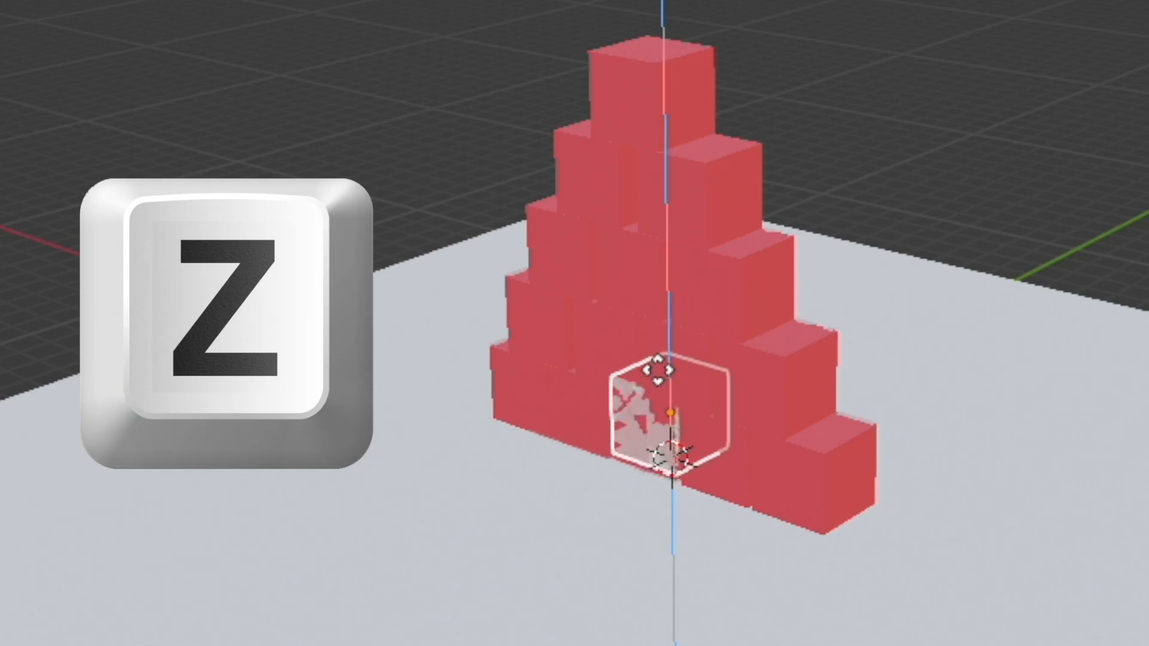
left_click(641, 154)
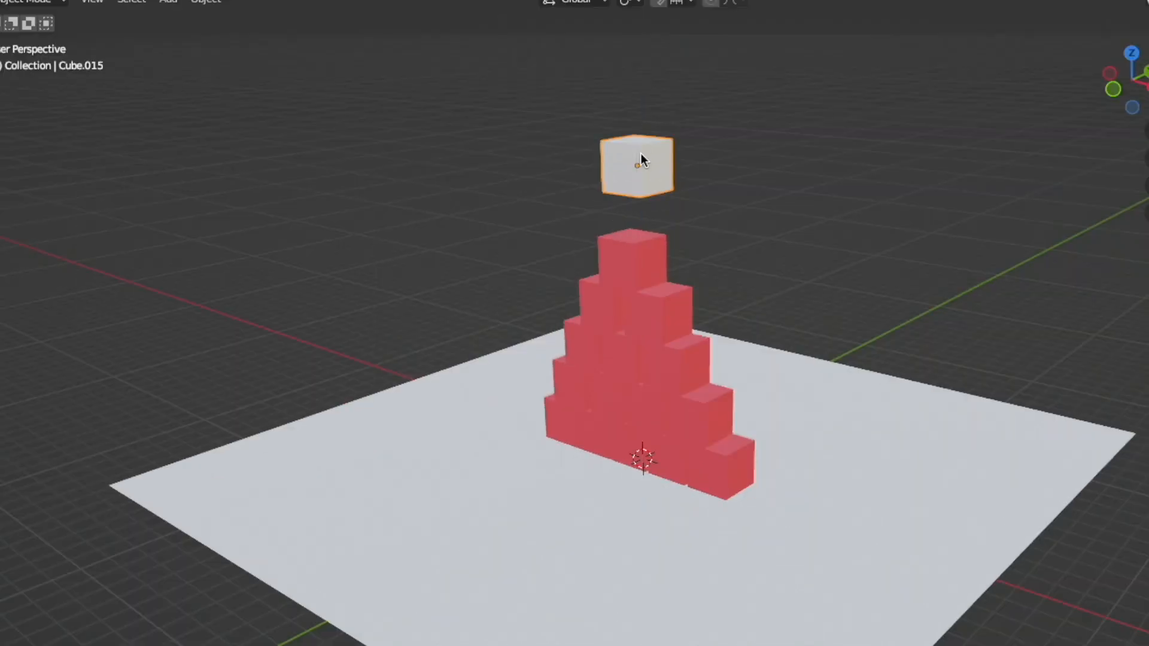
Move the raised cube along the Y axis away from the tower, to about -13.28 m.
middle_click_drag(792, 274, 763, 277)
key("g")
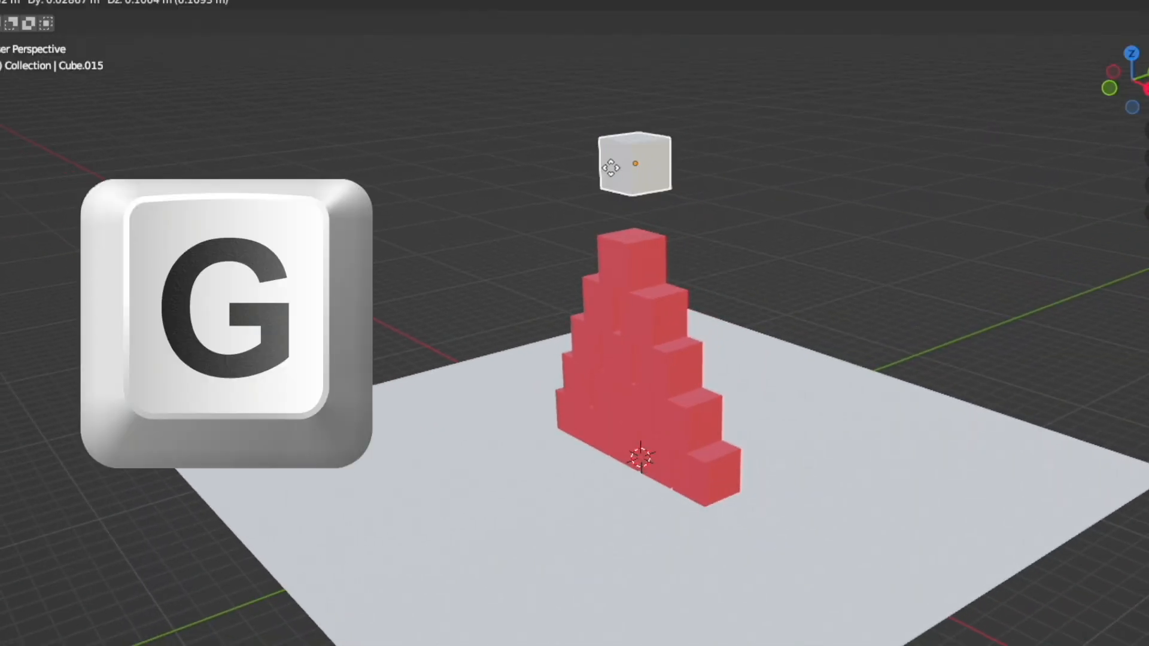
key("y")
left_click(298, 267)
middle_click_drag(334, 347, 887, 417)
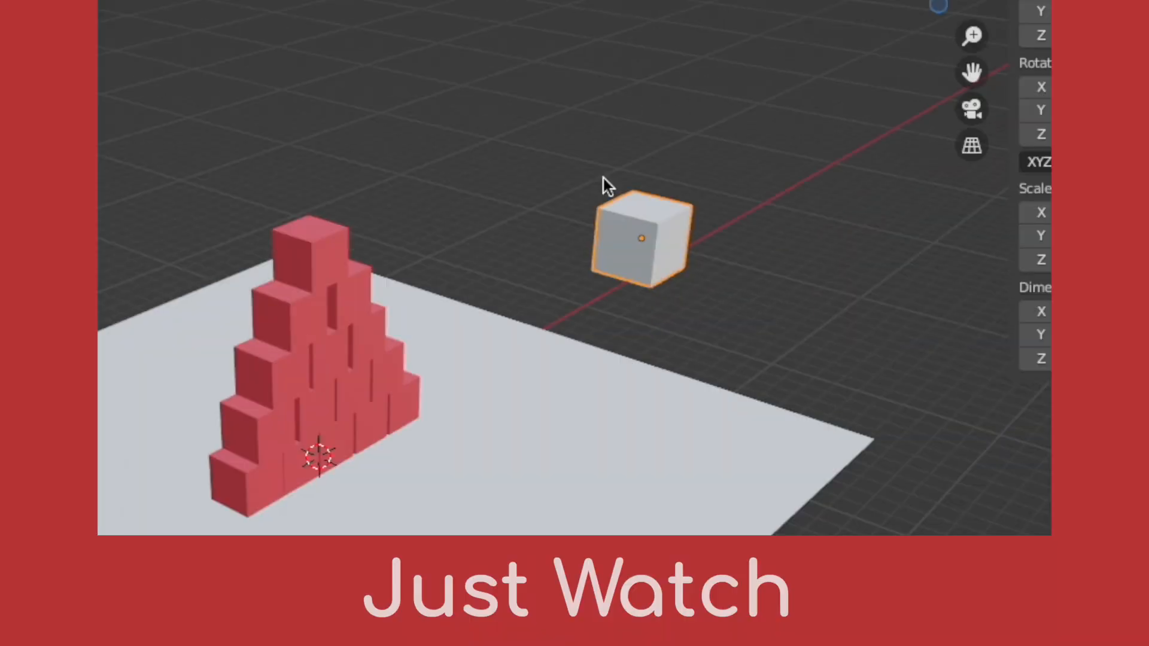
Scale the cube up uniformly to about 2.13, roughly 4.25 m on each side.
left_click(680, 251, "shift")
left_click(662, 207)
key("s")
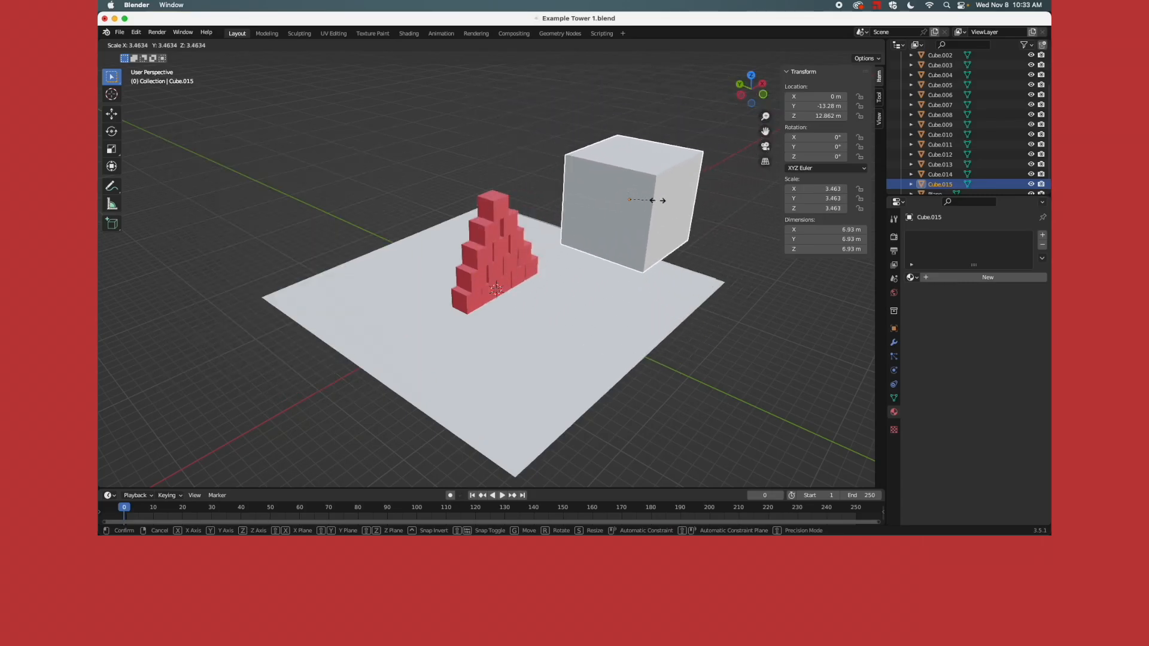
left_click(613, 224)
Move the enlarged cube along the X axis to about -2.43 m.
key("g")
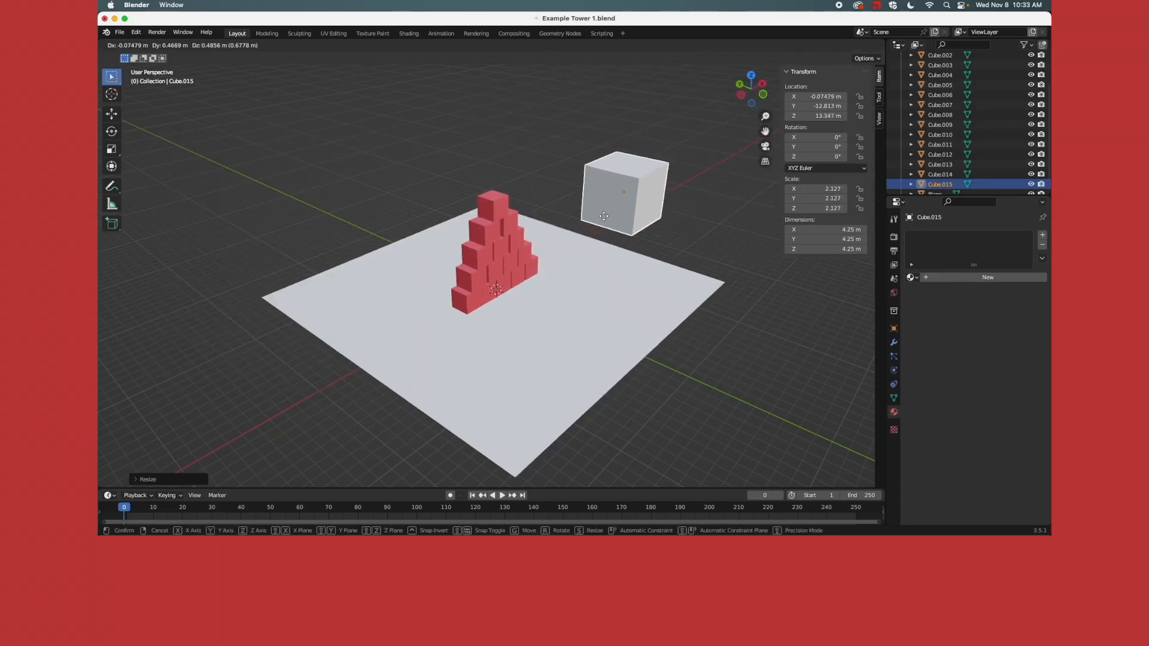
key("x")
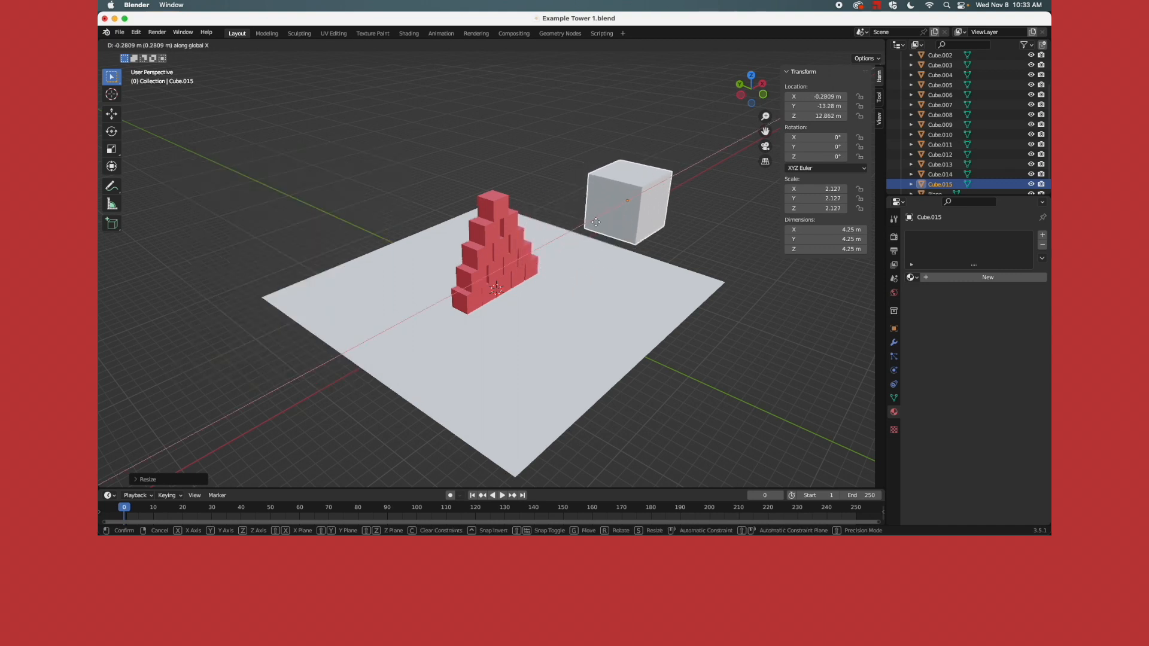
left_click(591, 226)
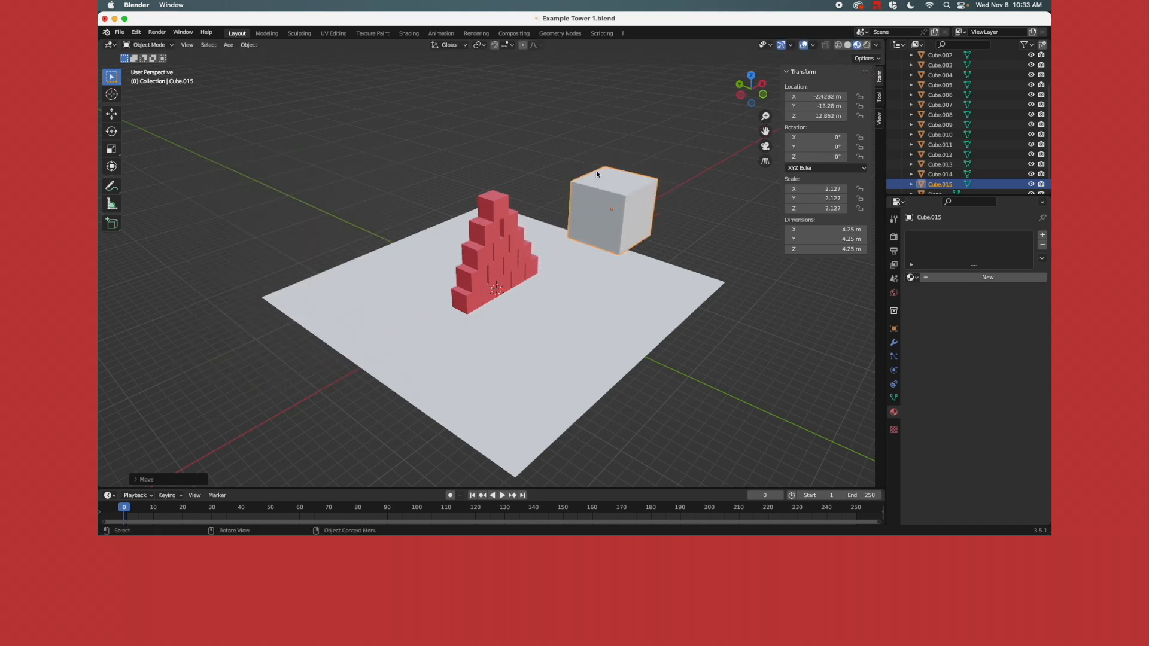
Try stretching the cube along the X axis to about 38.7 m and widening it along the Y axis.
middle_click_drag(613, 256, 602, 260)
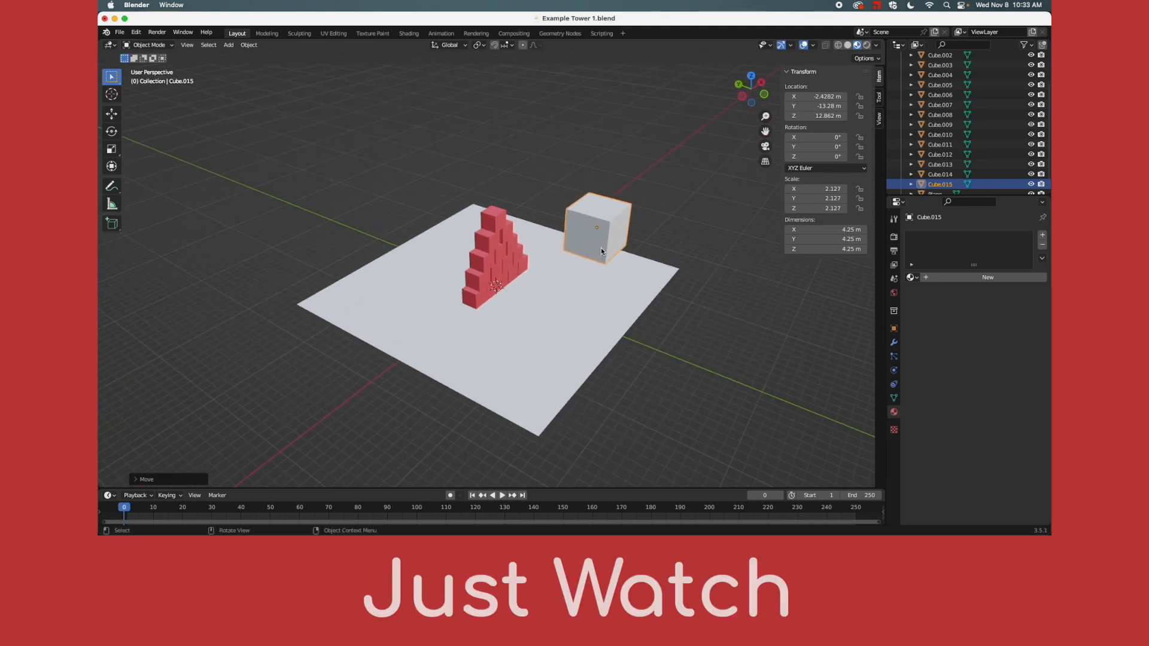
key("s")
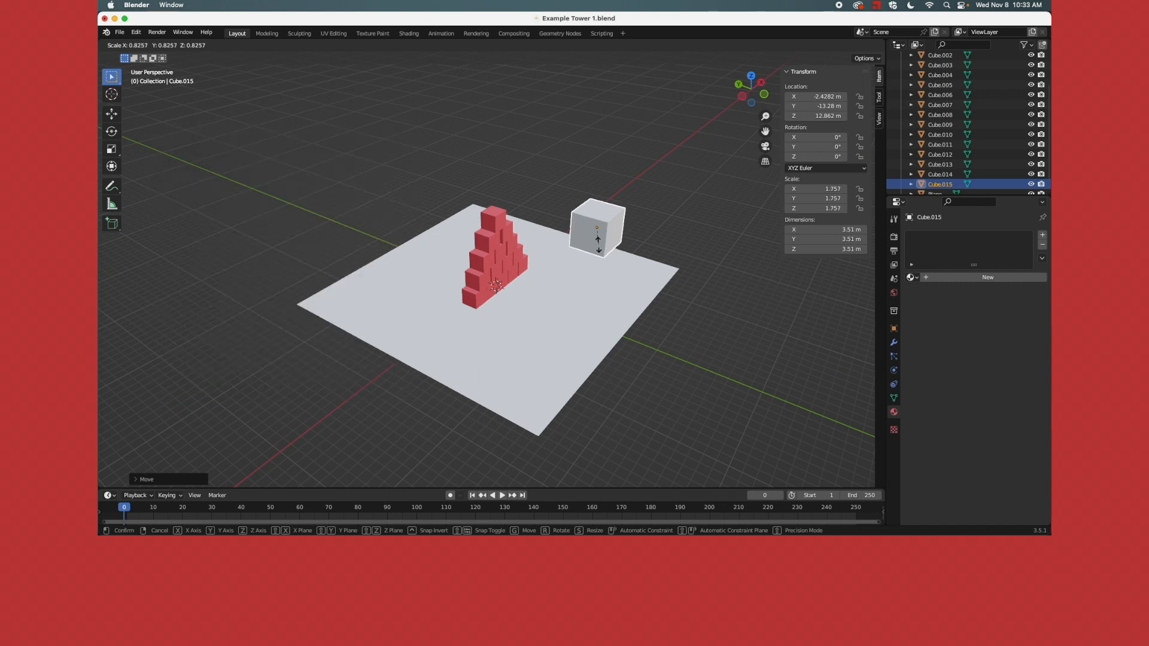
key("x")
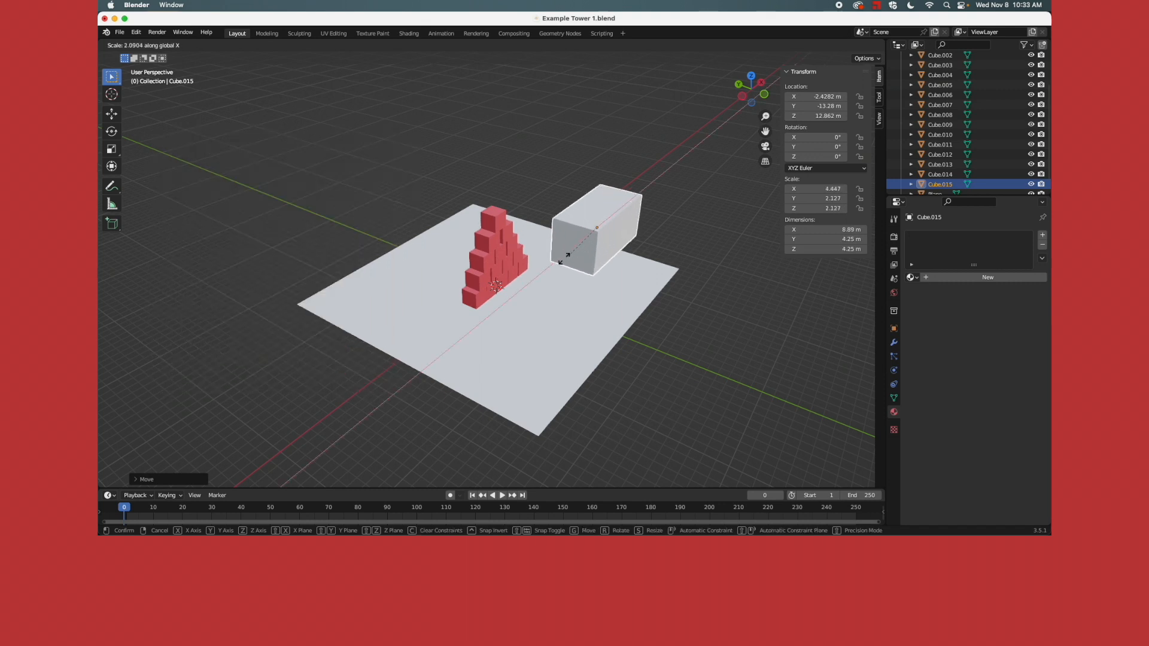
left_click(411, 280)
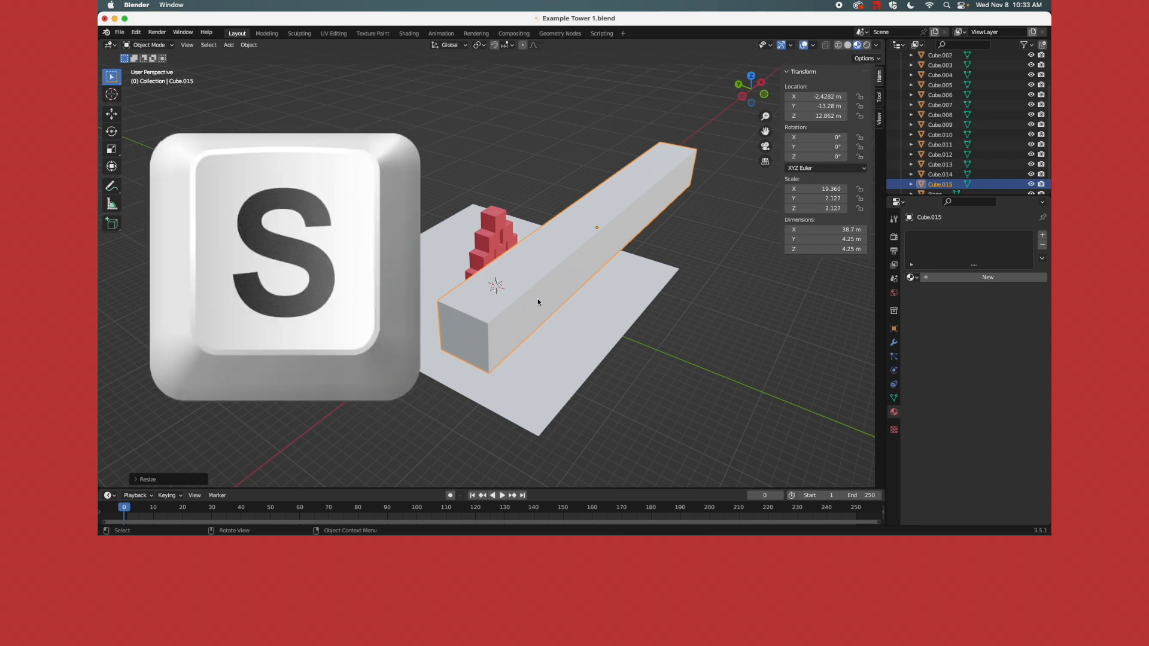
key("s")
key("y")
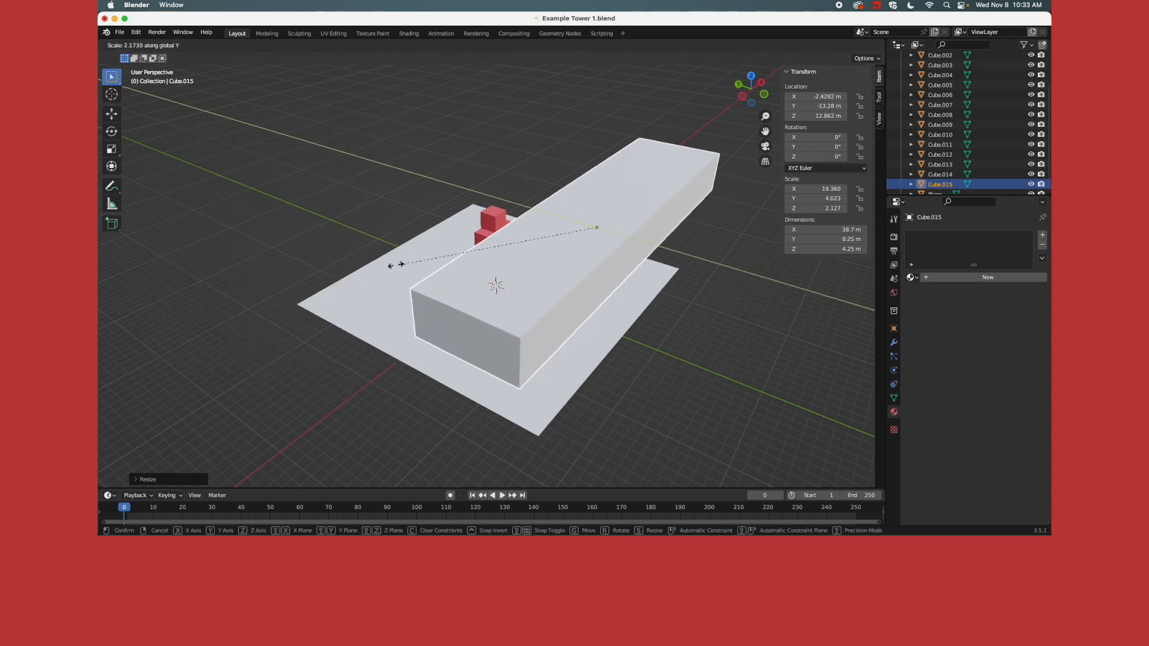
left_click(553, 346)
middle_click_drag(553, 343, 569, 319)
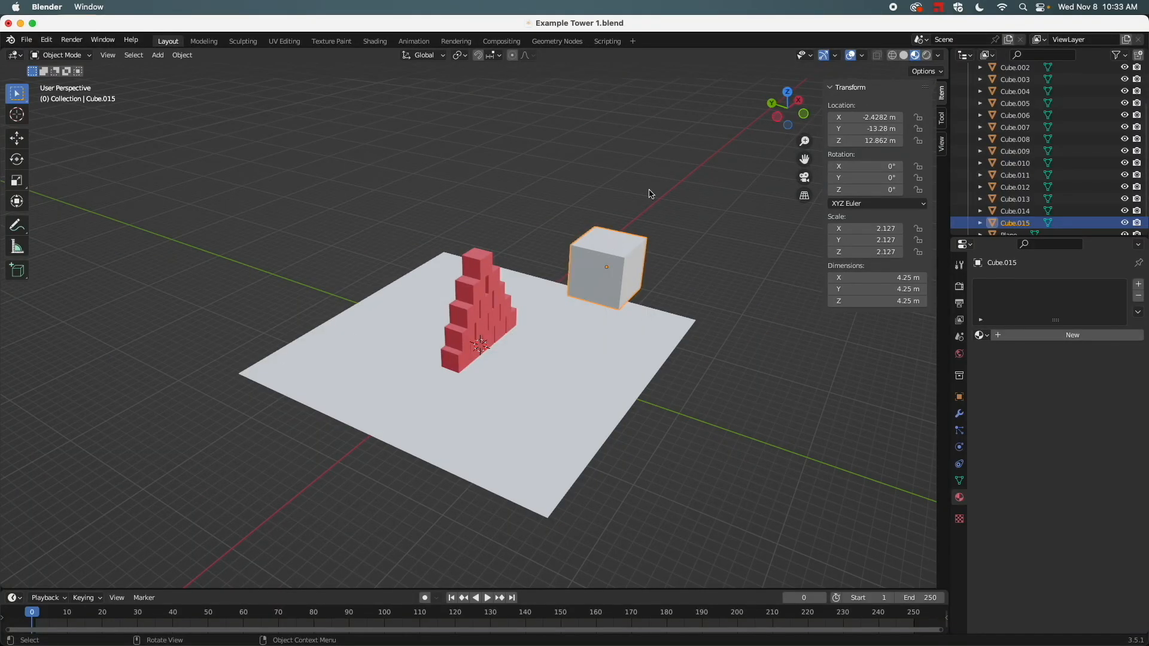
Stretch the cube along the X axis into a beam about 37.7 m long.
left_click(651, 194)
left_click(609, 240)
key("s")
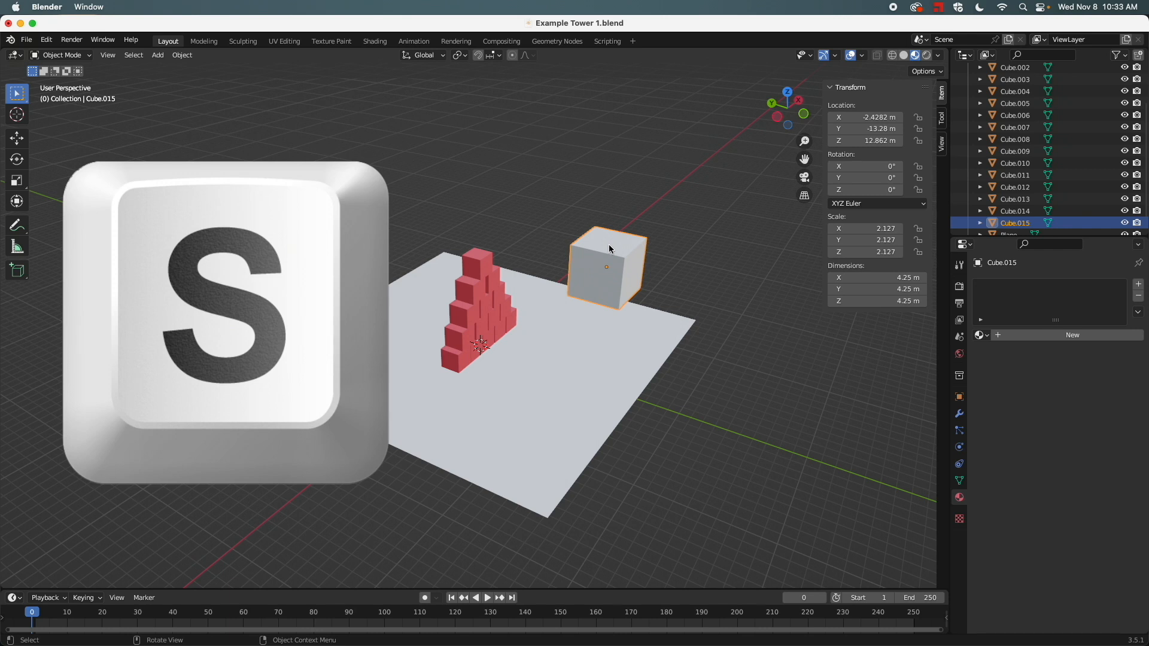
key("x")
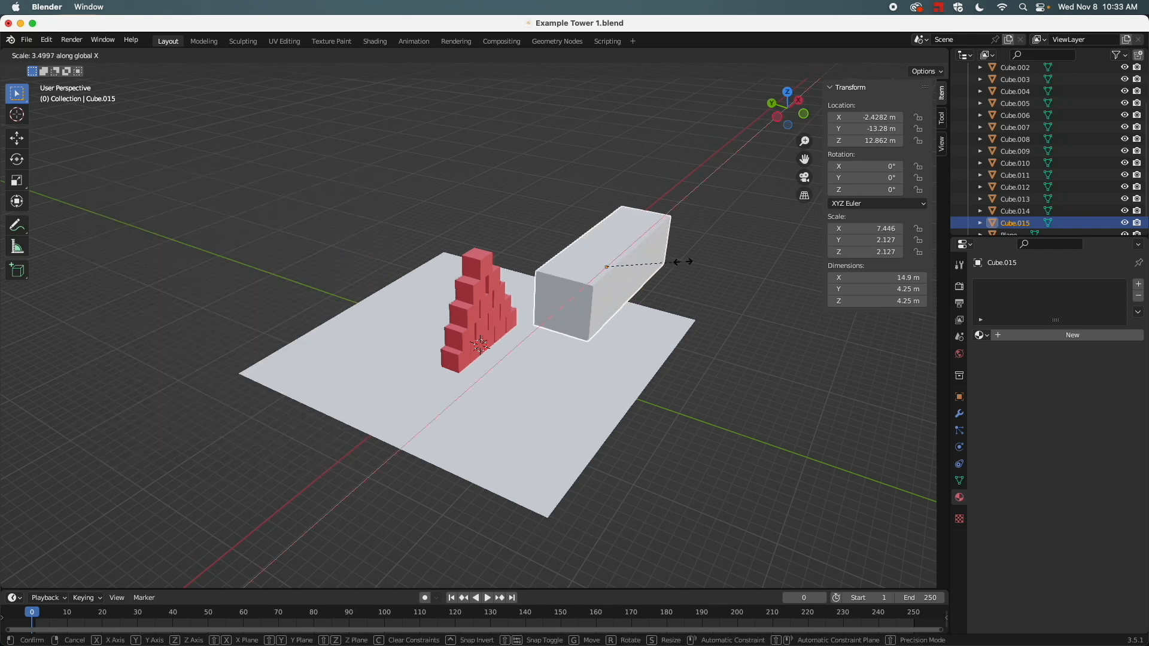
left_click(797, 266)
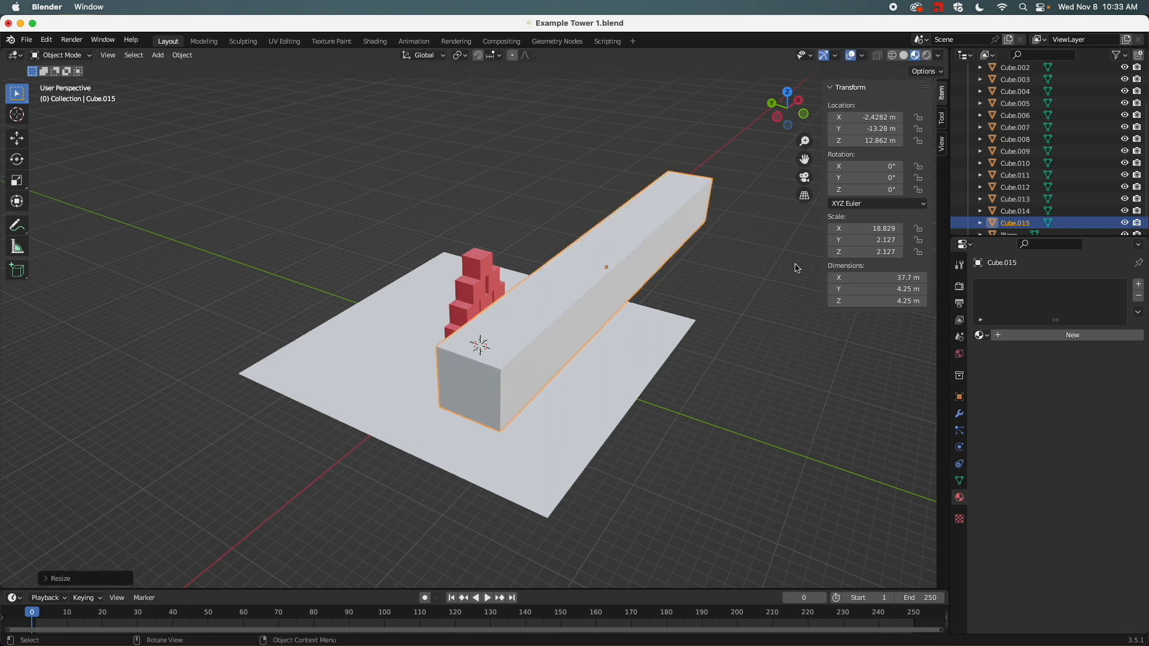
Widen the beam along the Y axis to about 25.9 m.
left_click(632, 339)
mouse_move(632, 338)
middle_mouse_down()
mouse_move(695, 329)
mouse_move(652, 328)
middle_mouse_up()
left_click(608, 234)
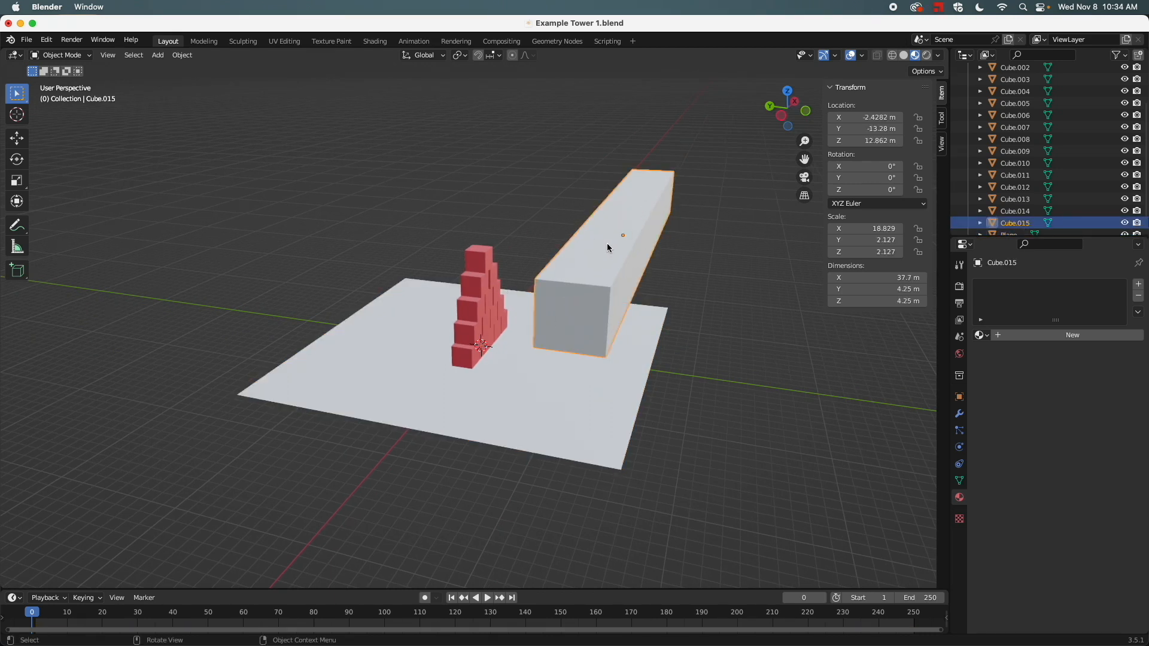
key("s")
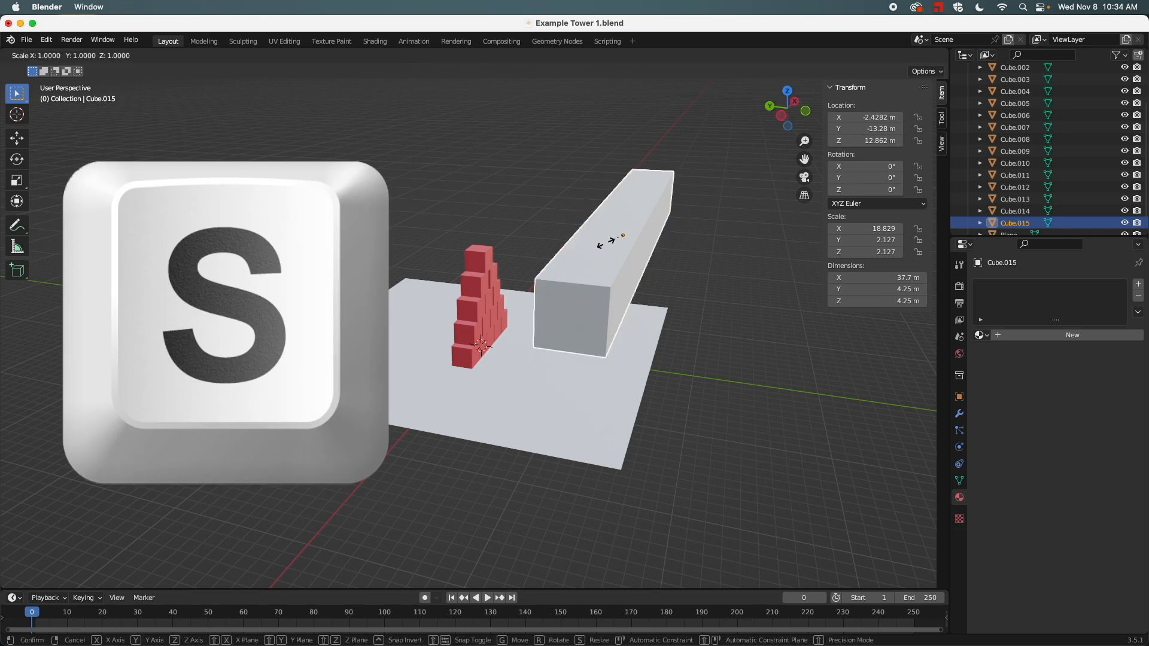
key("y")
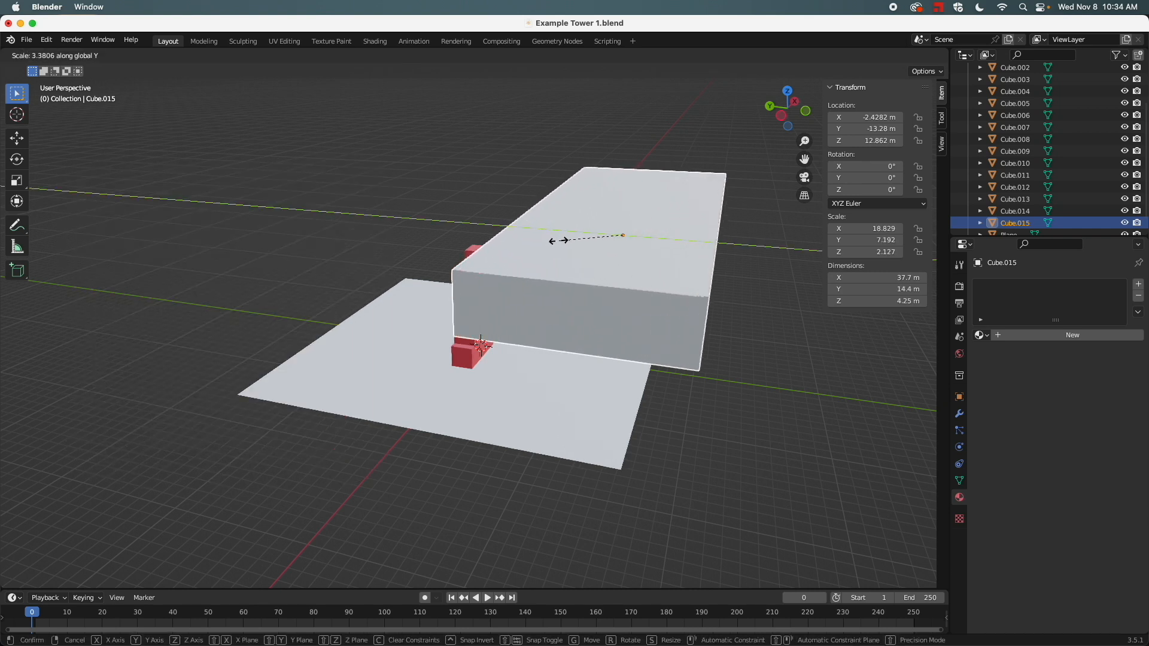
left_click(507, 240)
Flatten the block along the Z axis into a thin slab about 0.4 m thick.
middle_click_drag(661, 348, 601, 302)
key("s")
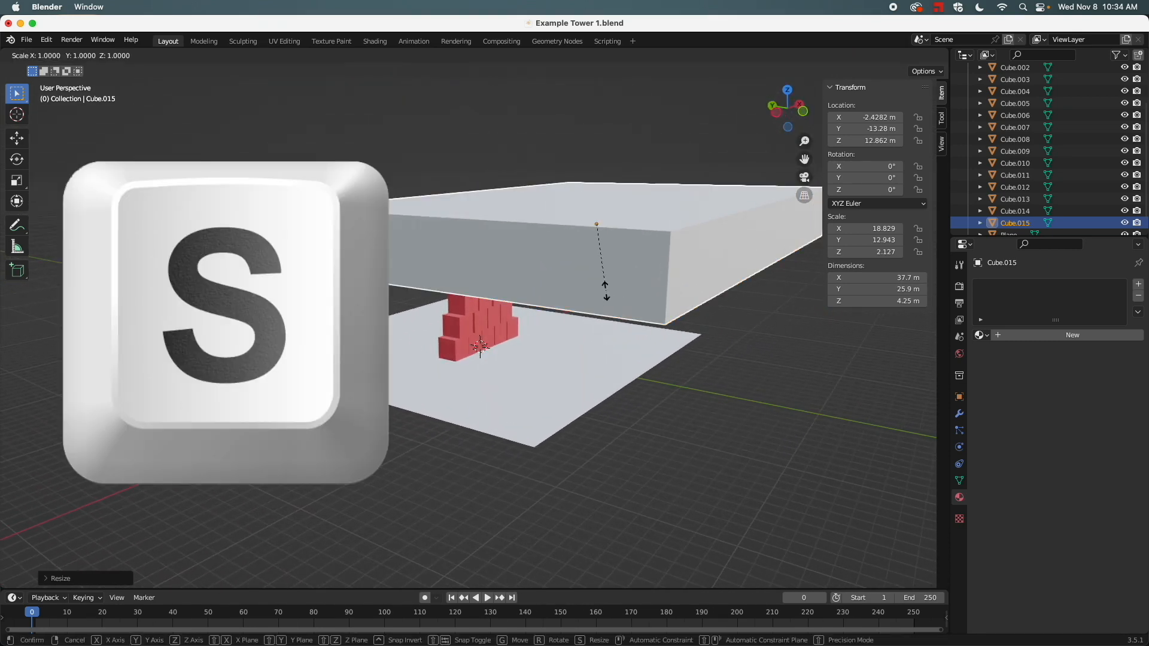
key("z")
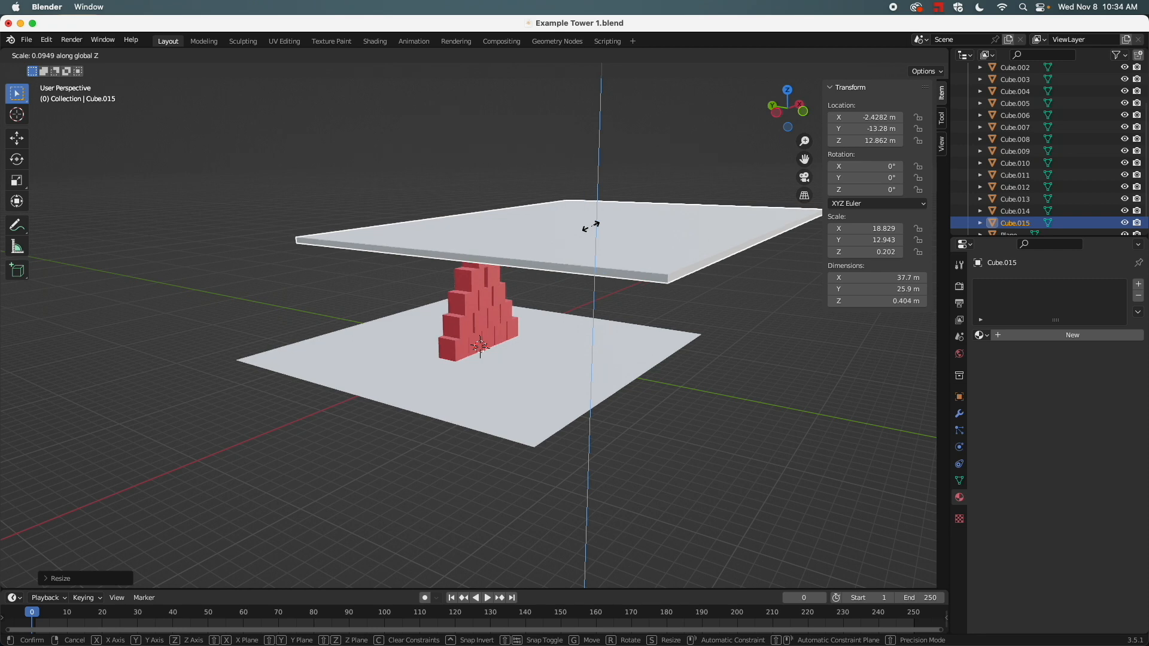
left_click(591, 226)
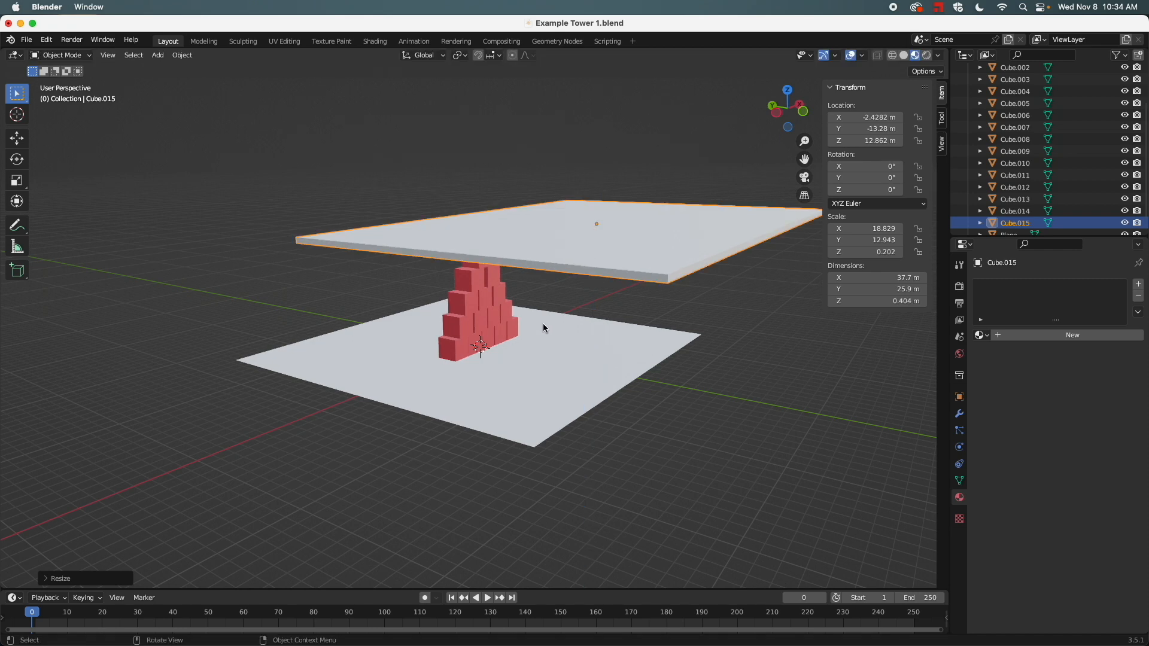
Move the slab along the Y axis farther from the tower, to about -20 m.
middle_click_drag(500, 305, 566, 339)
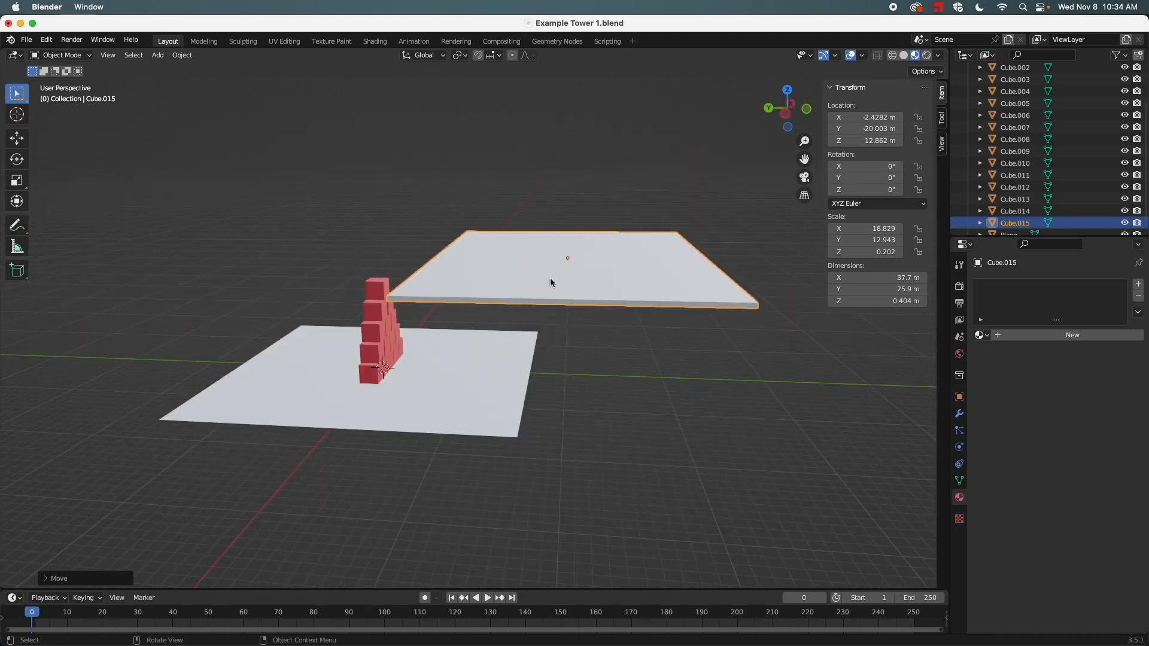
middle_click_drag(450, 336, 488, 337)
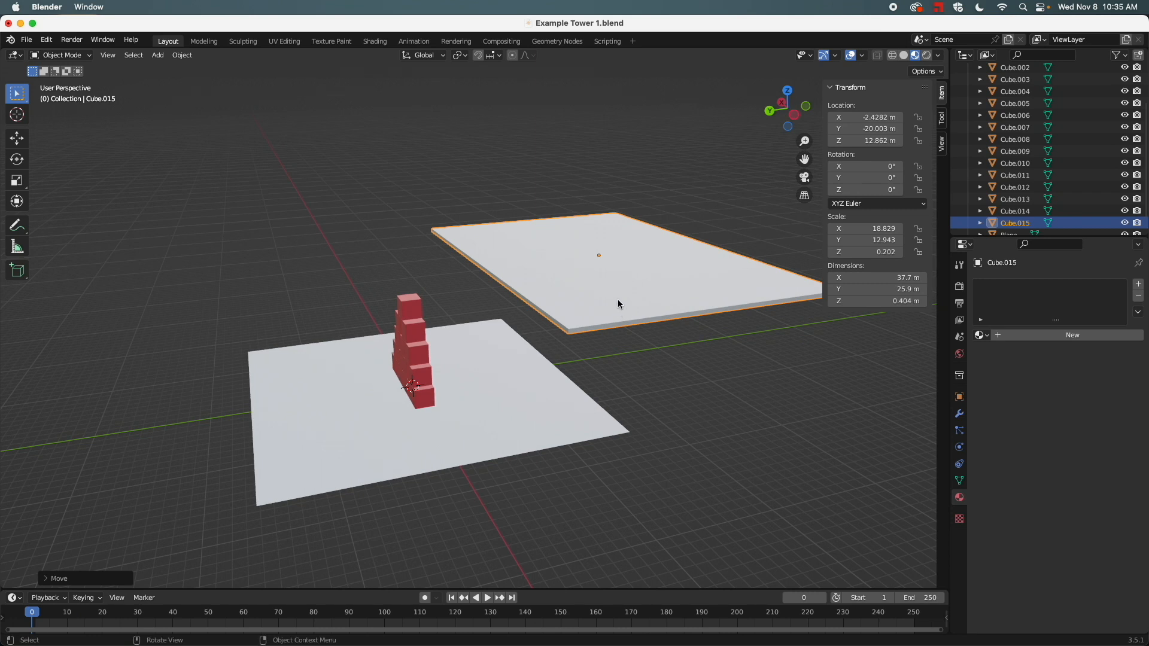
Rotate the slab around the X axis so that its edge facing the tower tilts down like a ramp.
key("r")
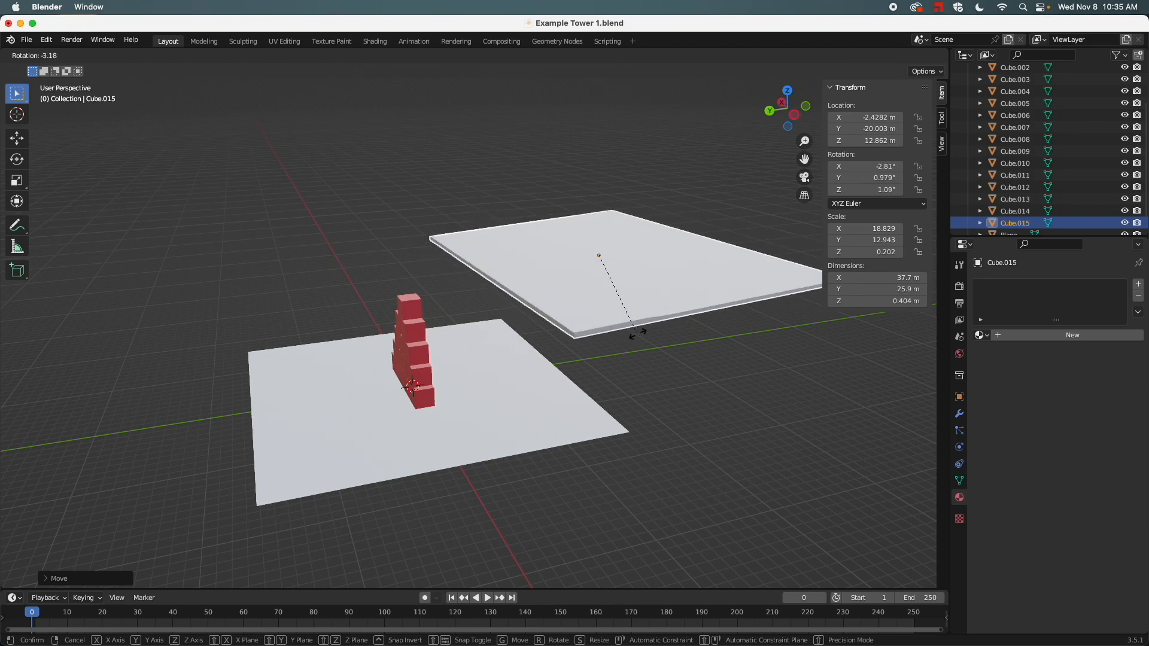
left_click(643, 333)
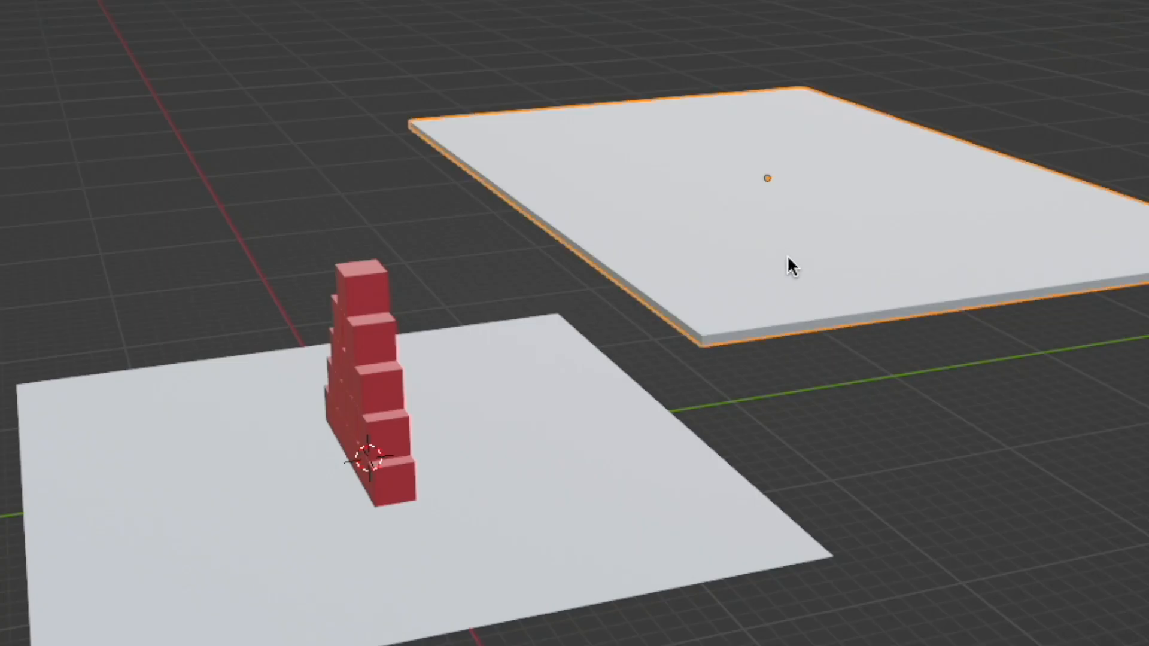
key("r")
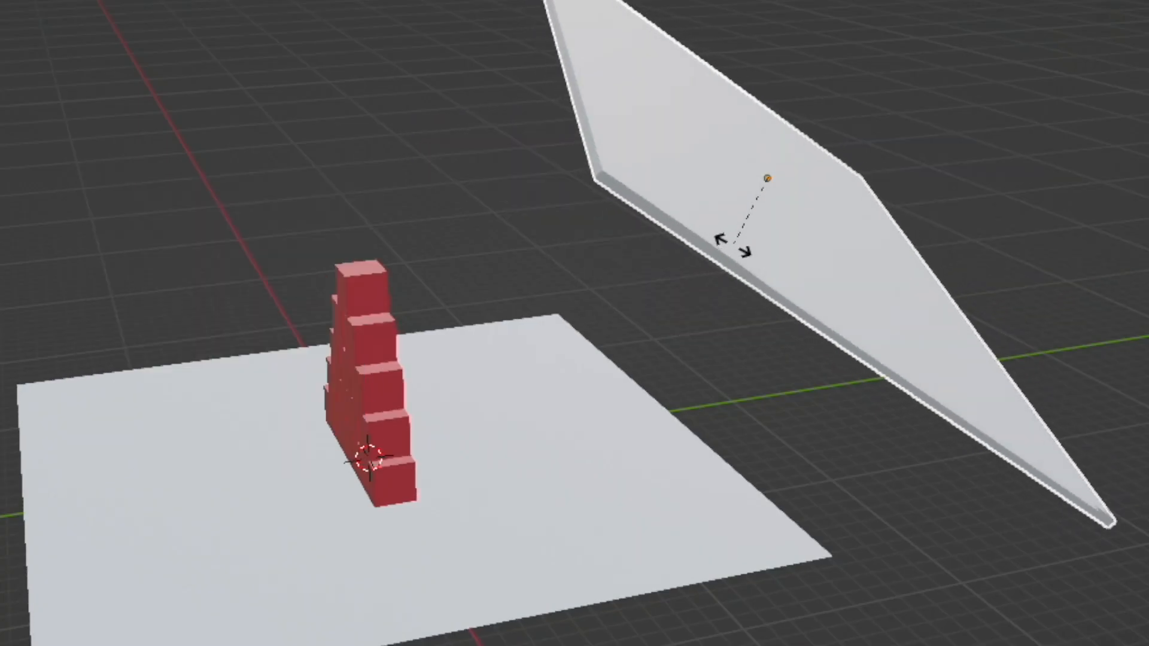
key("x")
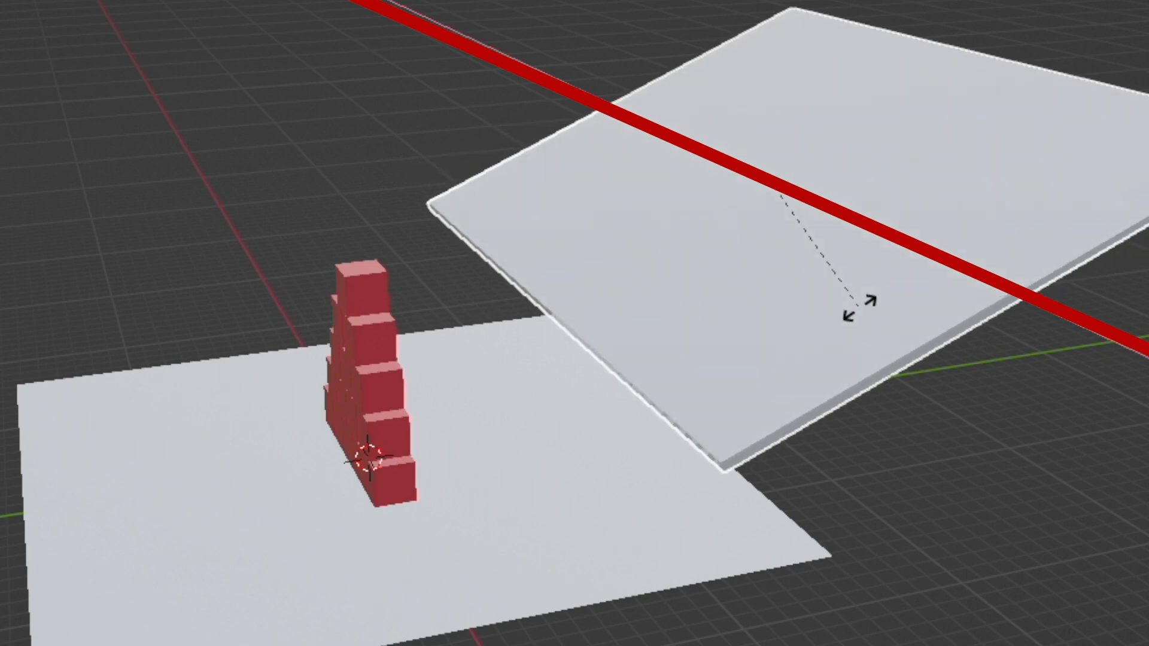
left_click(937, 326)
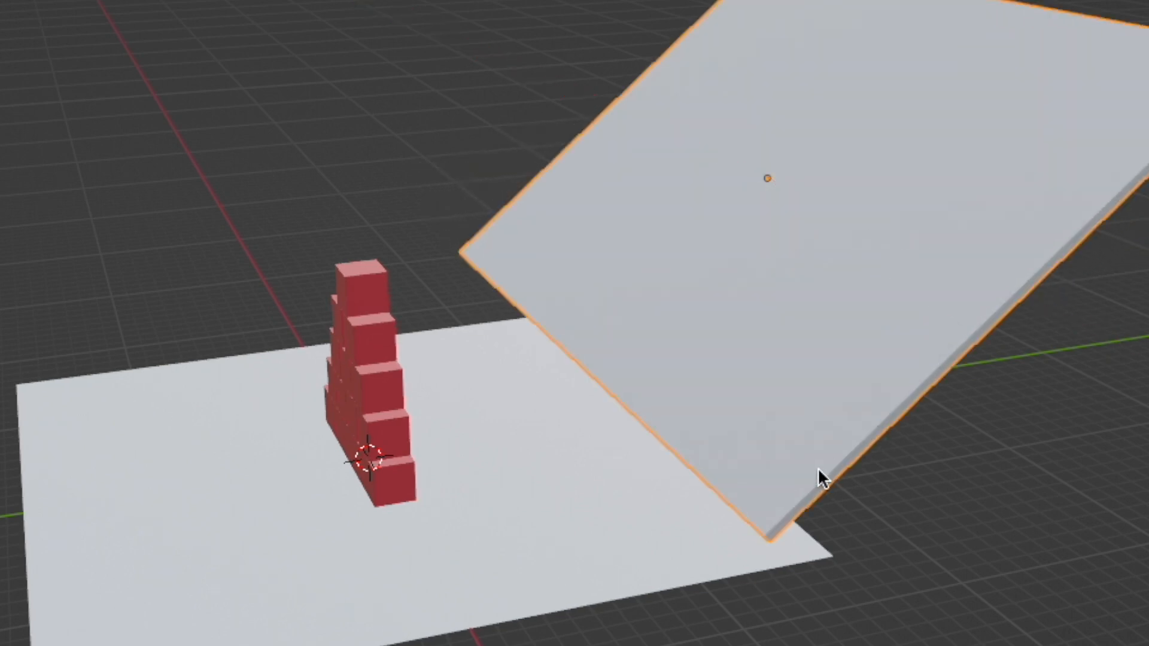
Move the tilted slab along the Y axis slightly farther from the tower, to about -22.3 m.
middle_click_drag(815, 469, 910, 515)
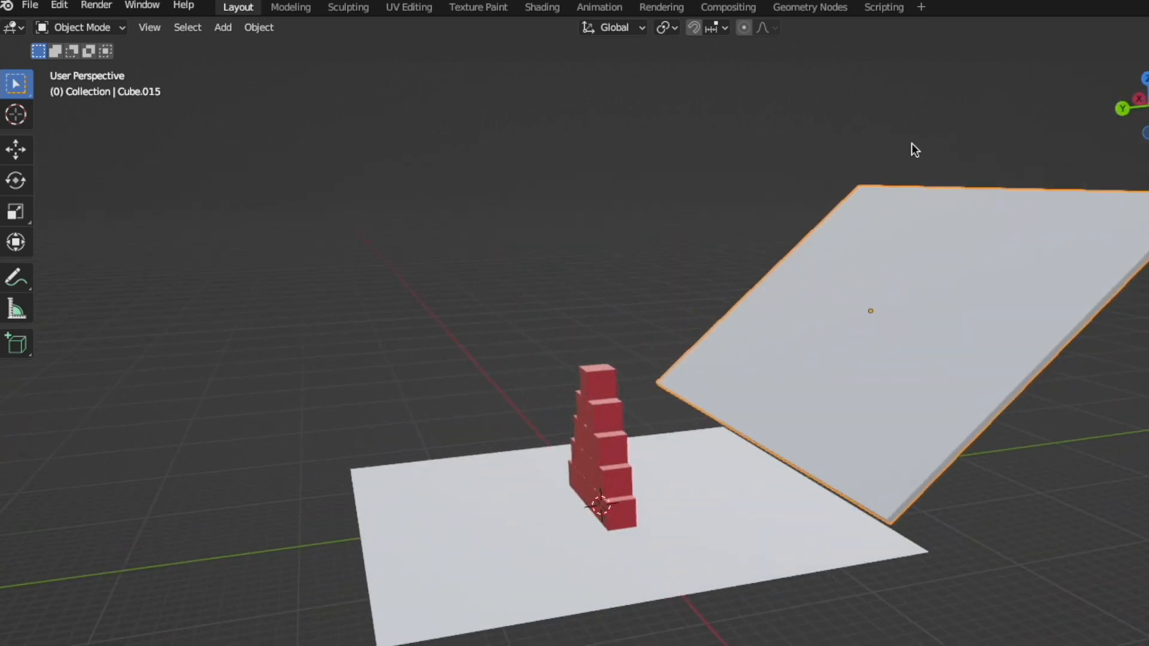
middle_click_drag(967, 327, 832, 419)
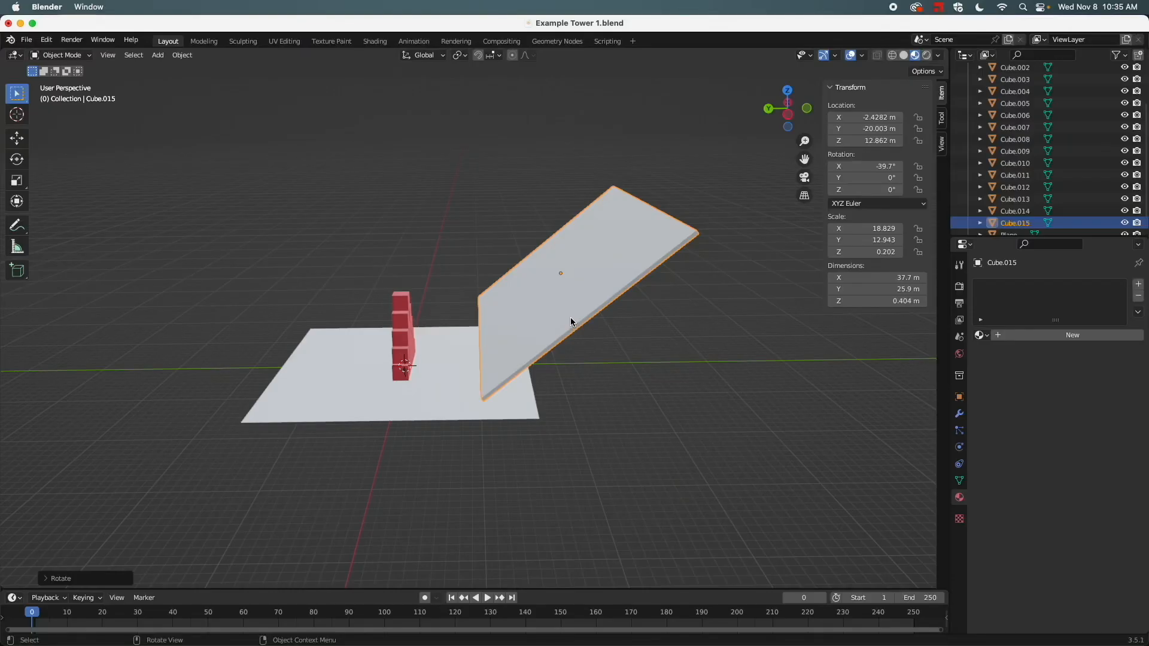
key("g")
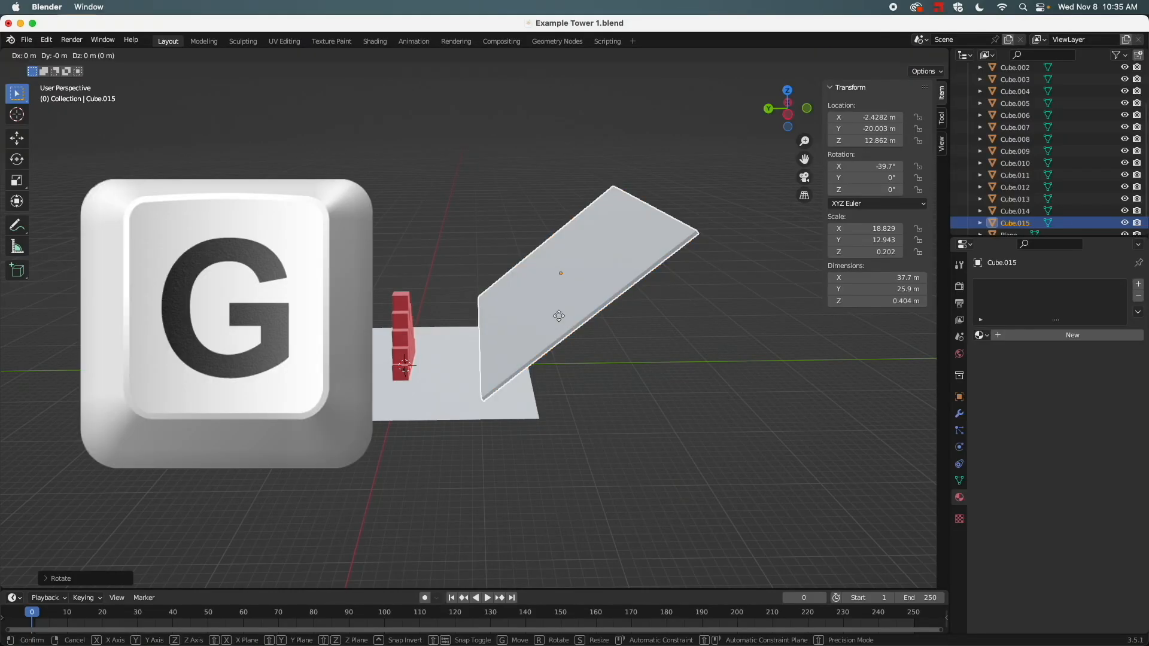
key("y")
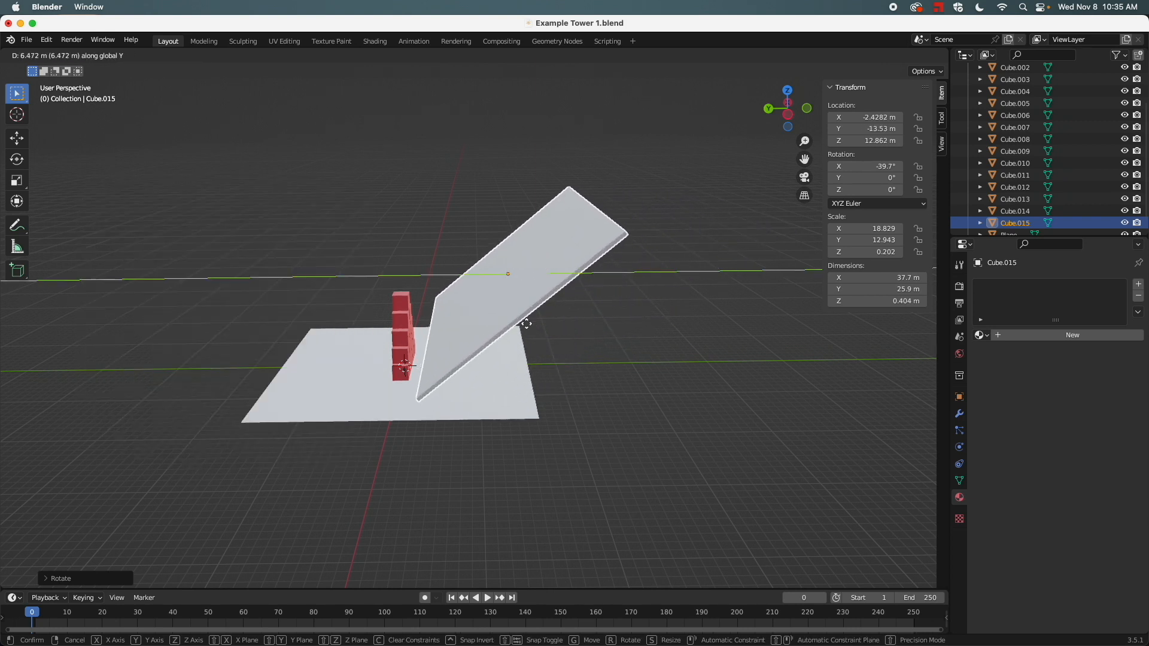
left_click(578, 339)
middle_click_drag(405, 365, 466, 358)
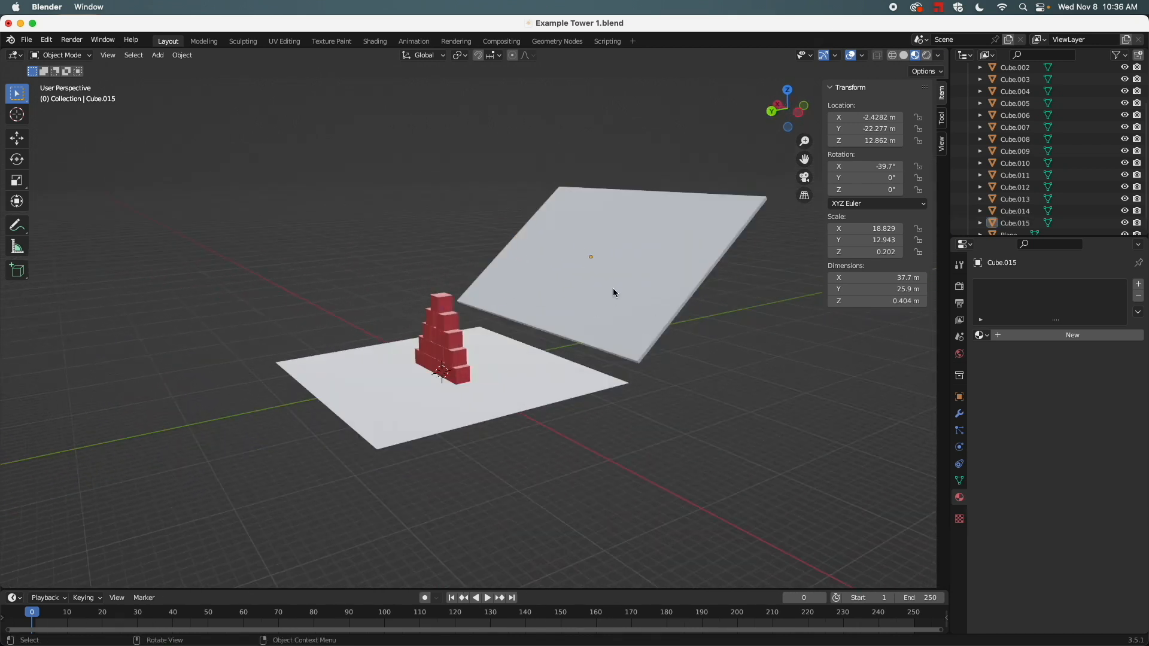
Add rigid body physics to the ramp slab and test-play the simulation, returning to the start frame.
left_click(614, 288)
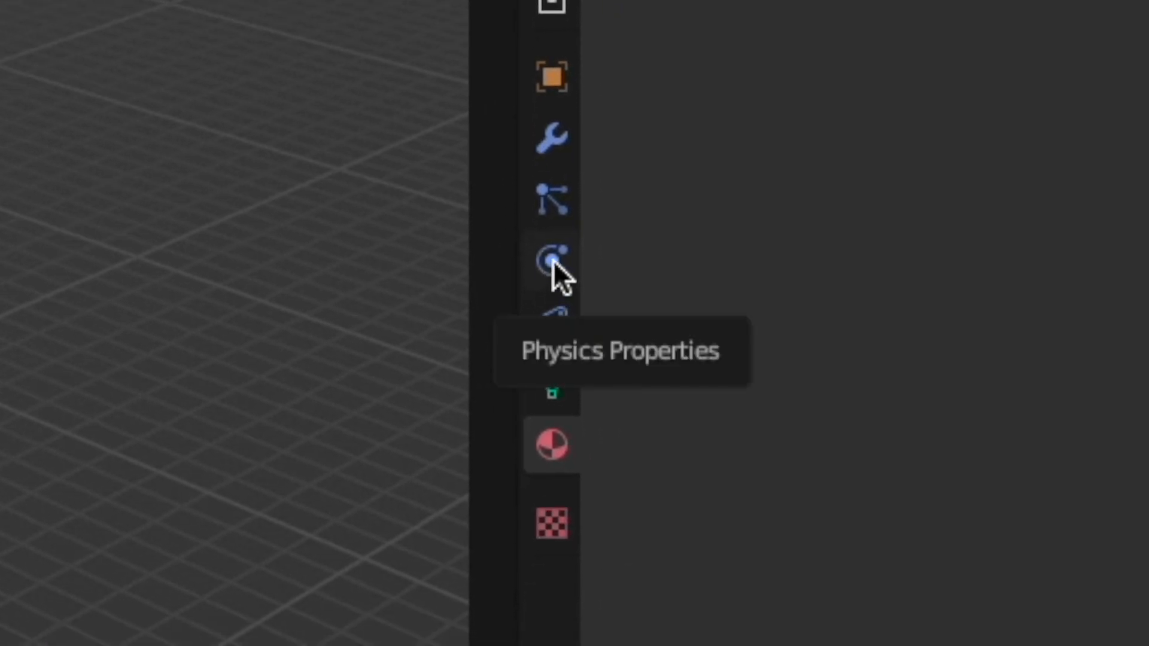
left_click(554, 266)
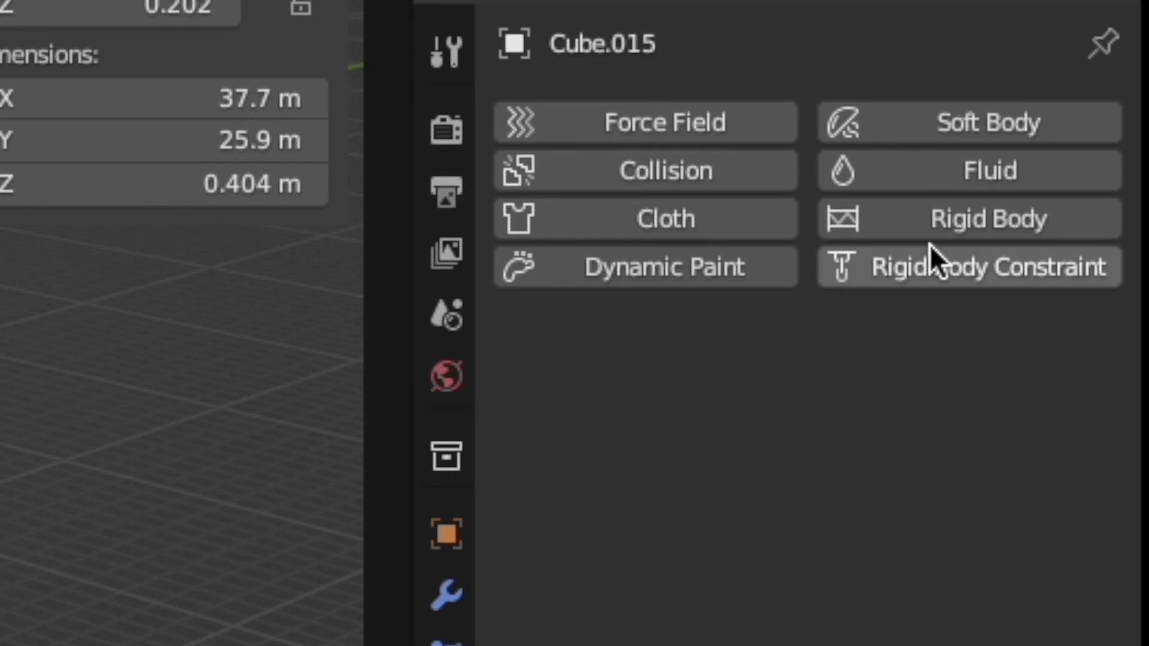
left_click(948, 191)
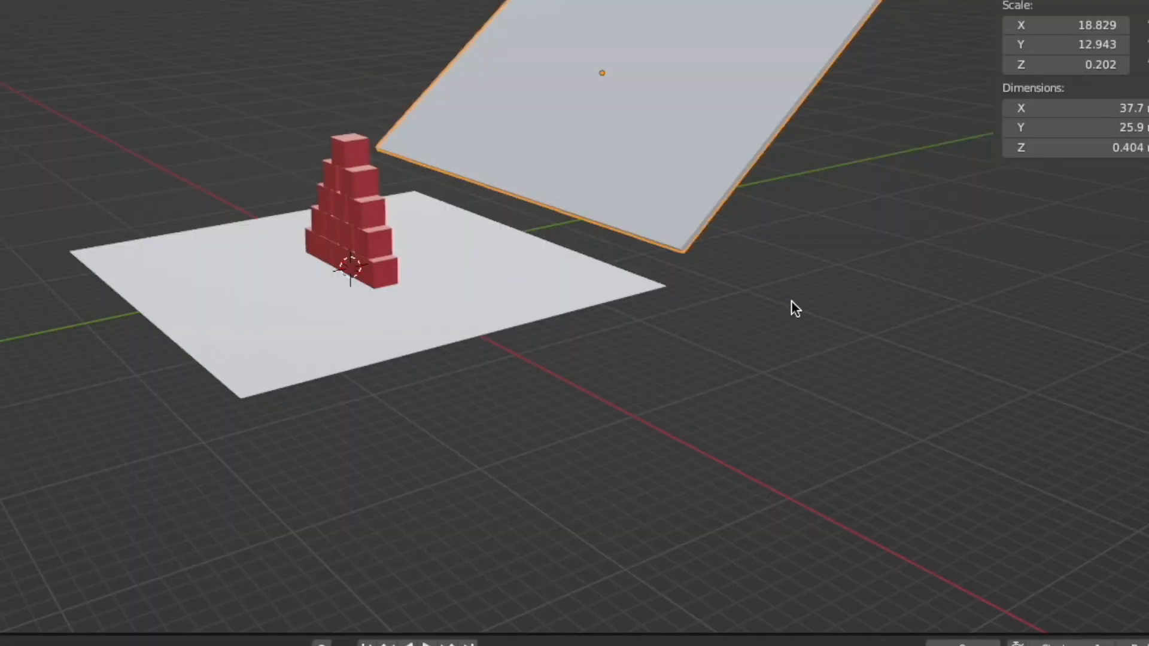
key("space")
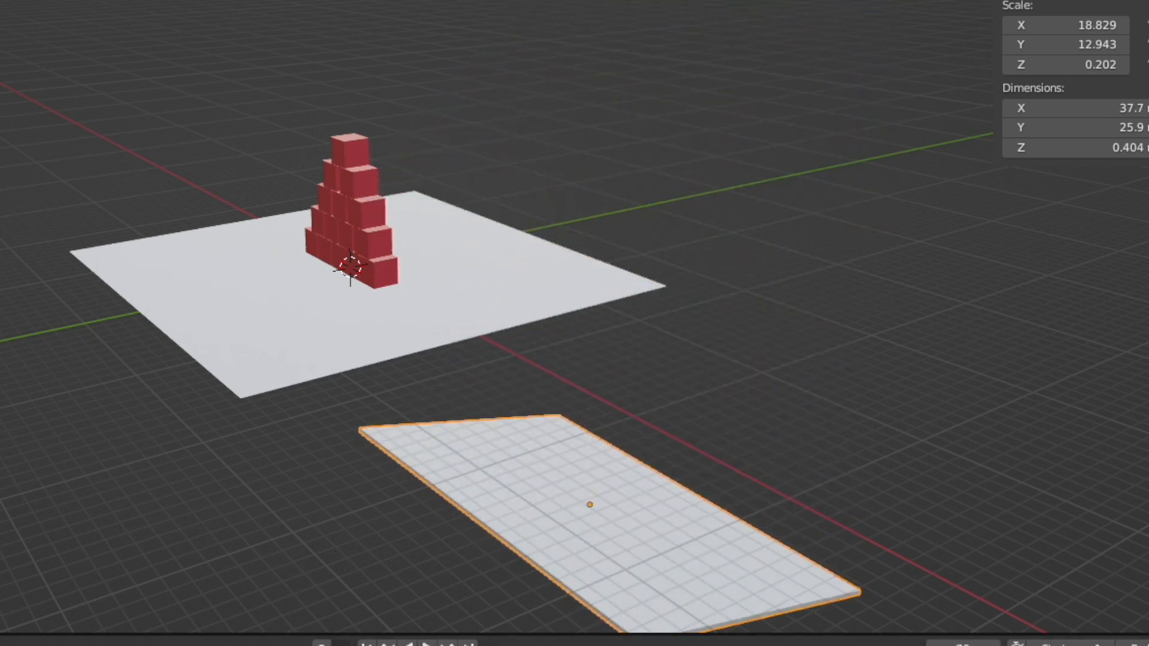
key("Escape")
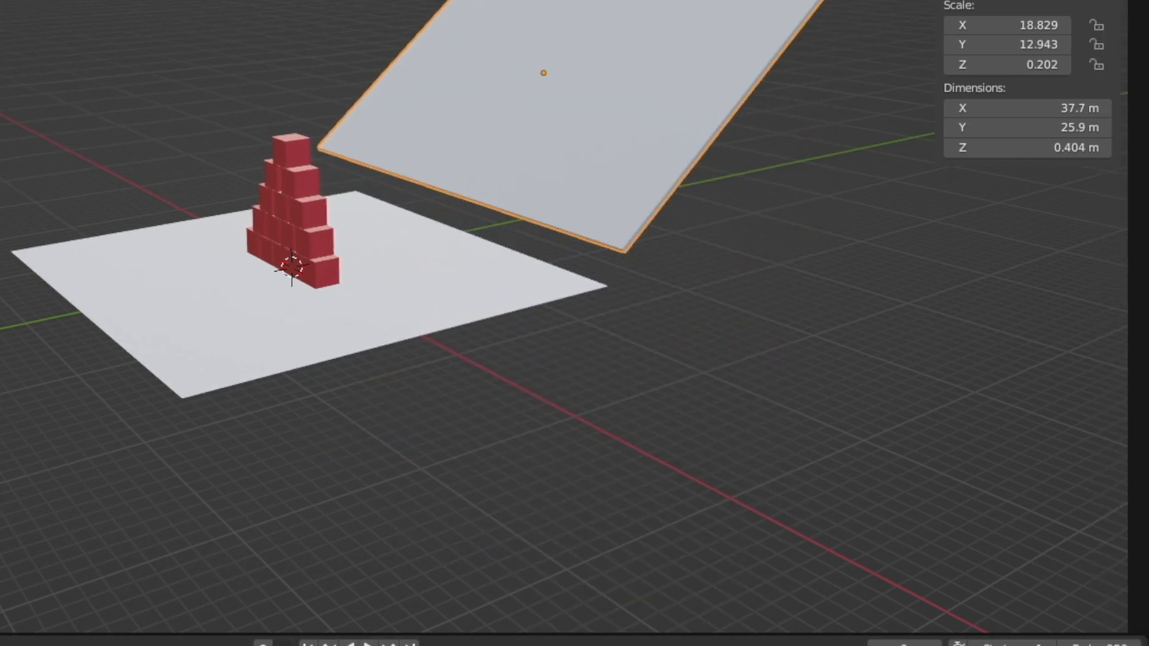
Set the ramp's rigid body type to Passive and replay the simulation, rewinding the timeline to the start.
left_click(1117, 250)
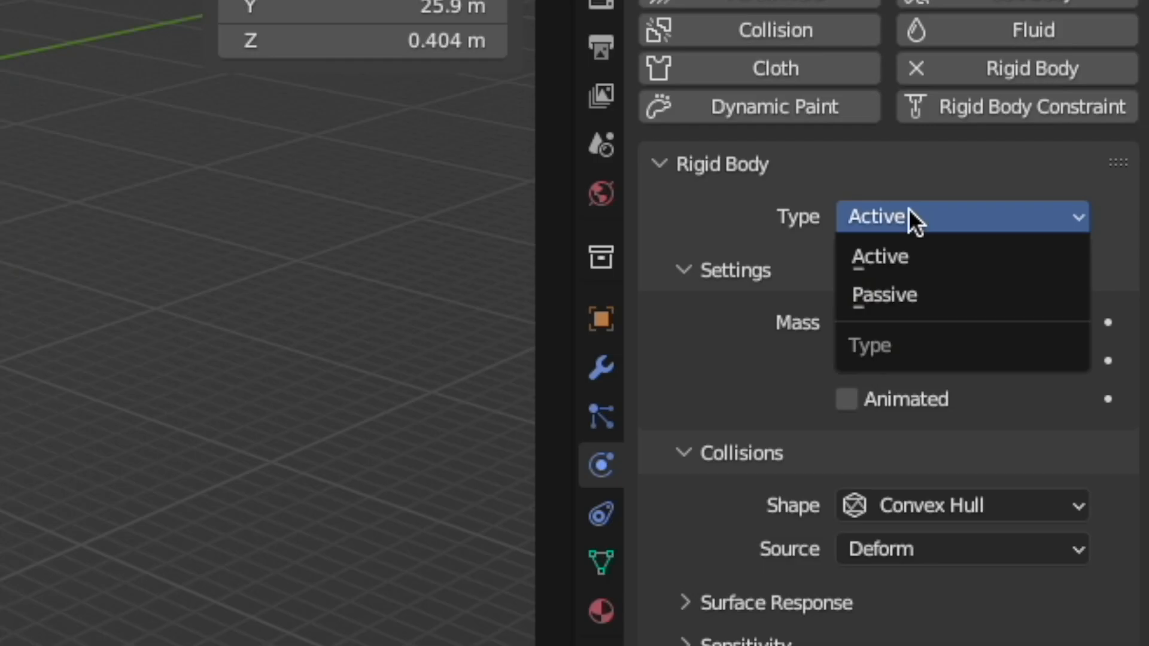
left_click(928, 299)
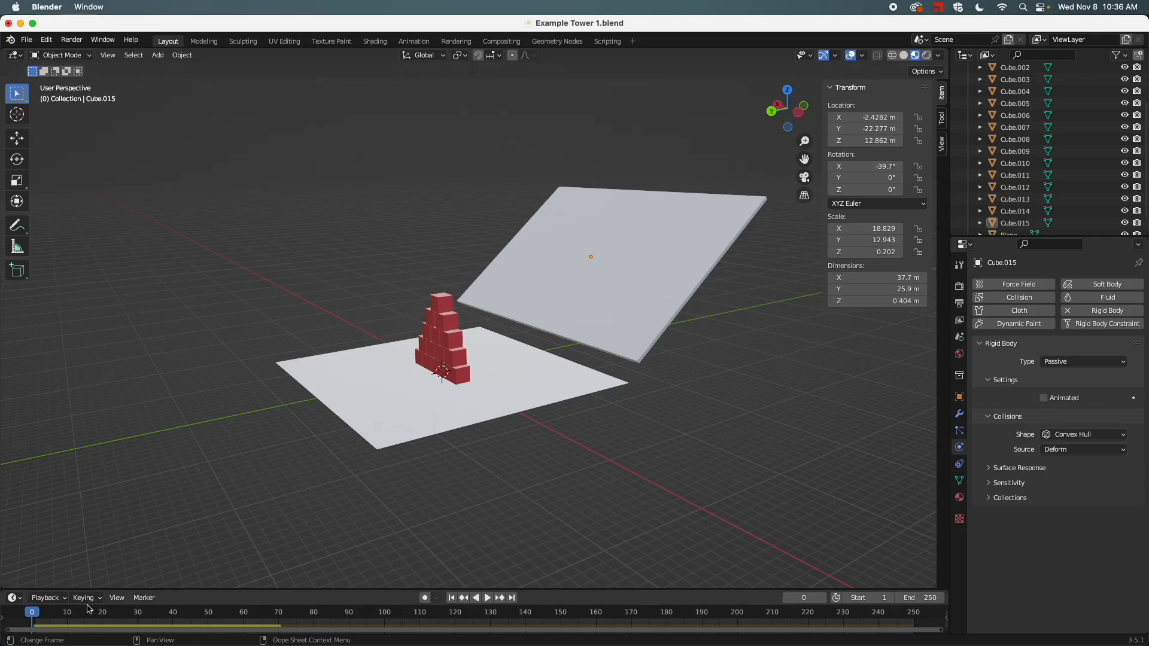
key("space")
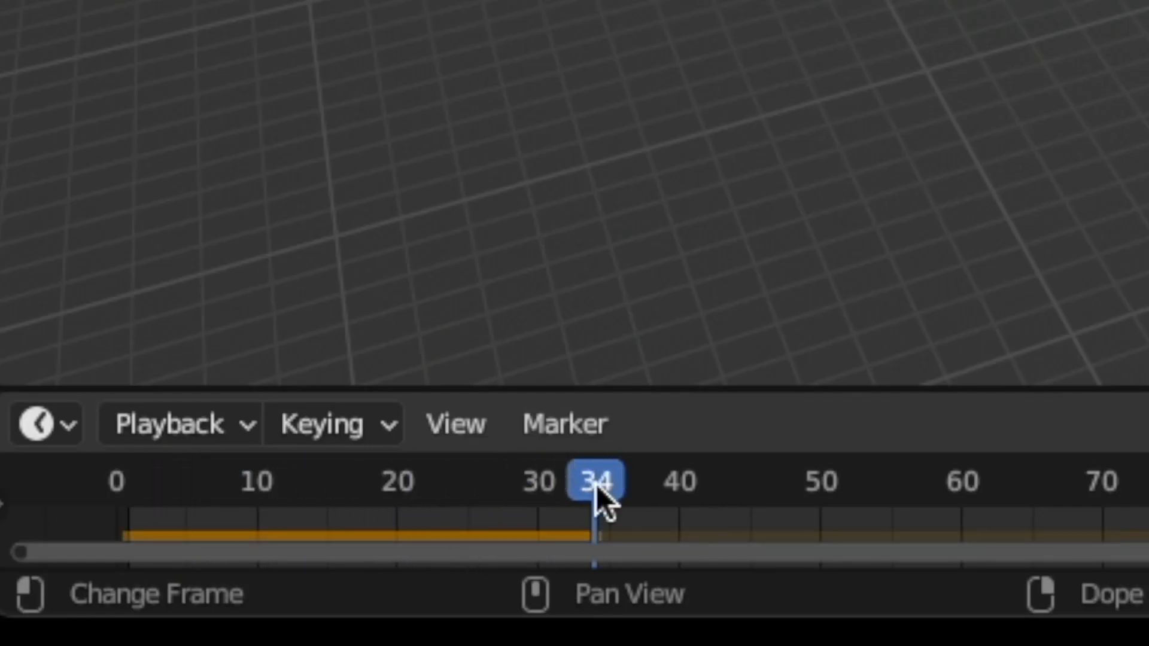
left_click_drag(610, 480, 110, 511)
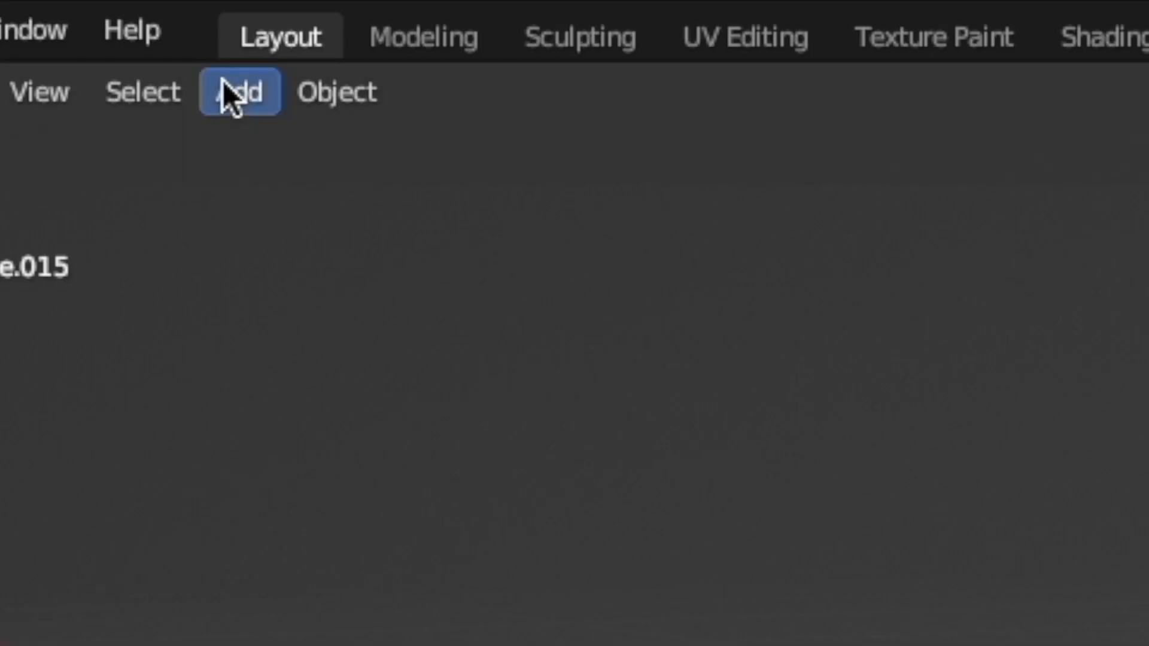
Add a UV sphere and raise it along the Z axis above the tower to about 21 m.
left_click(230, 95)
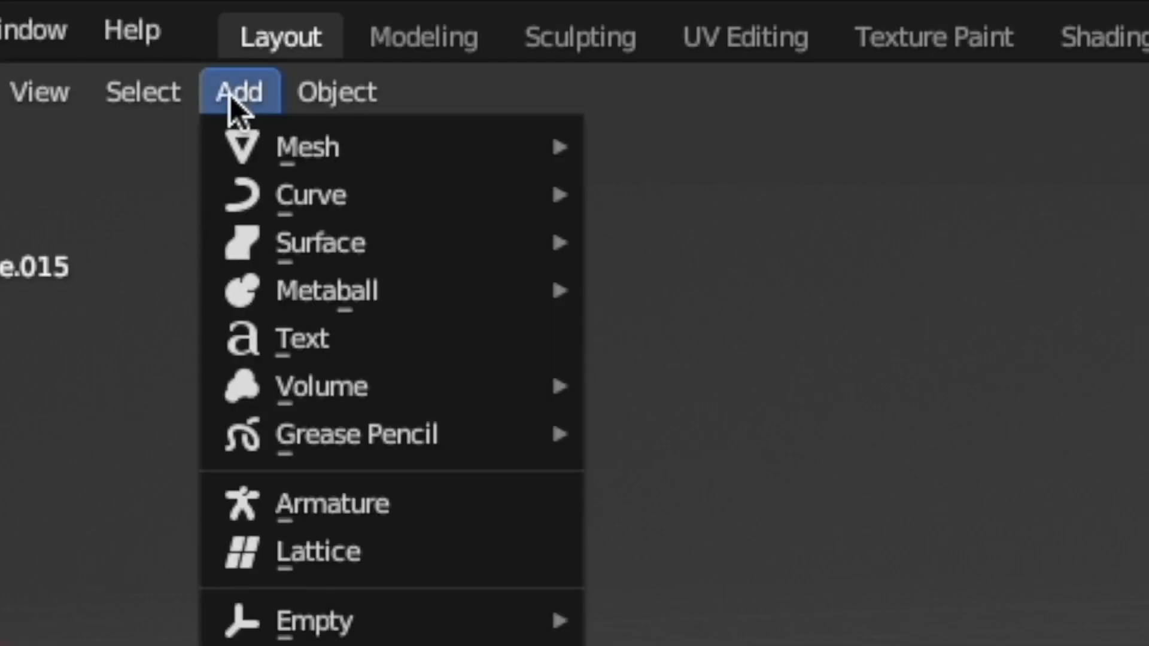
mouse_move(239, 157)
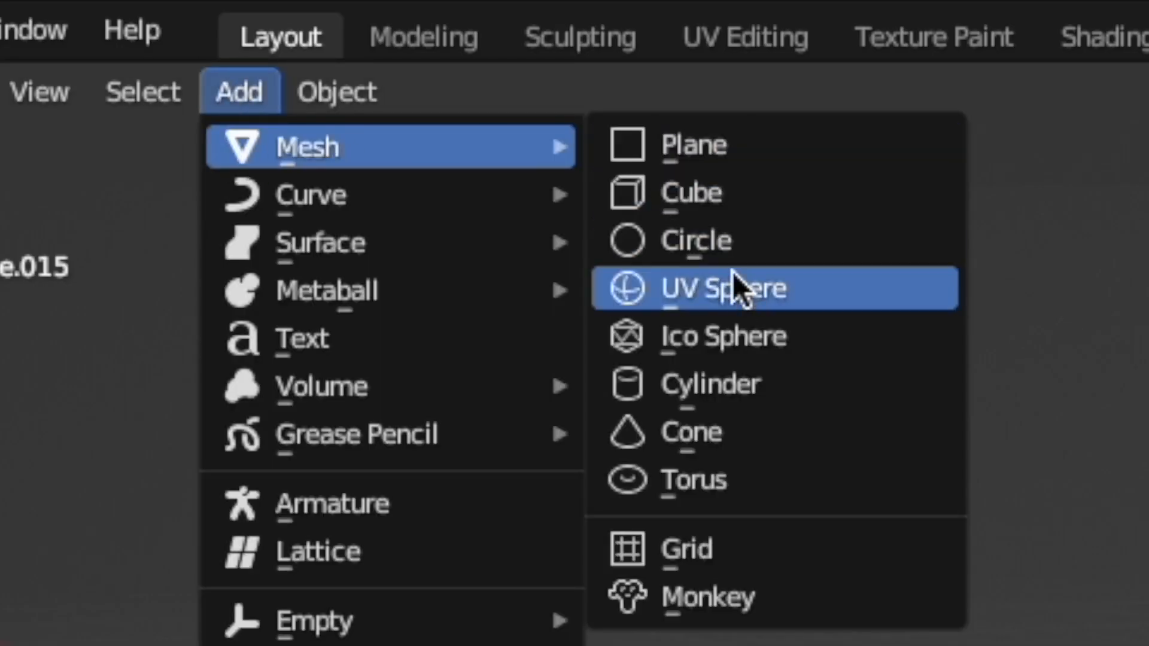
left_click(781, 293)
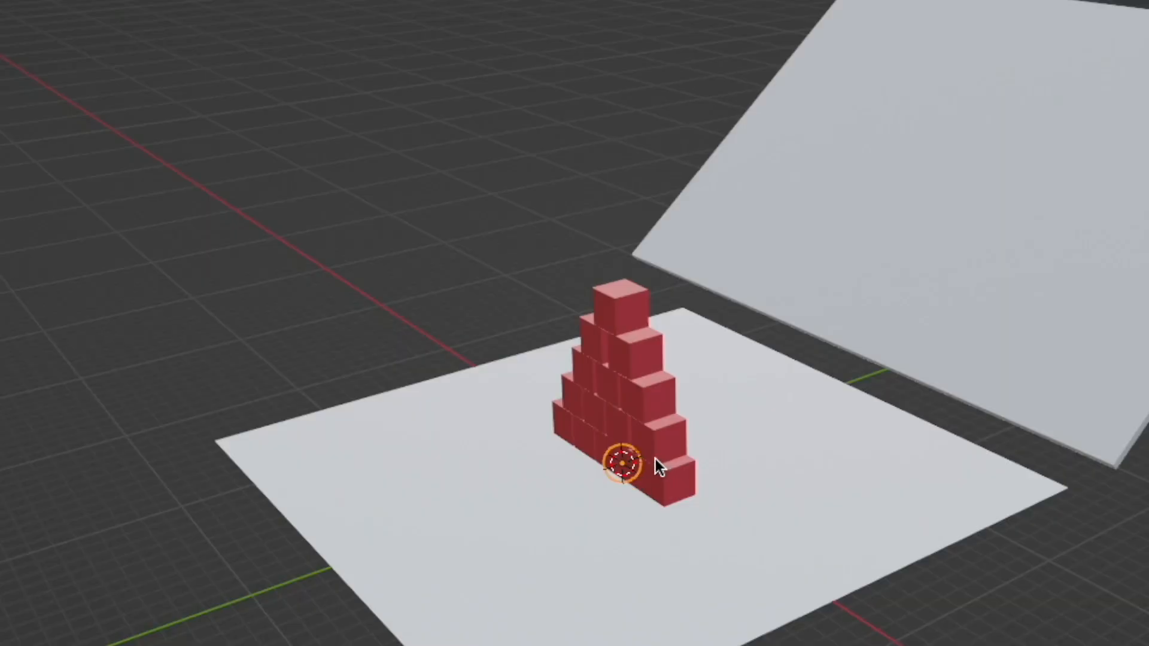
key("g")
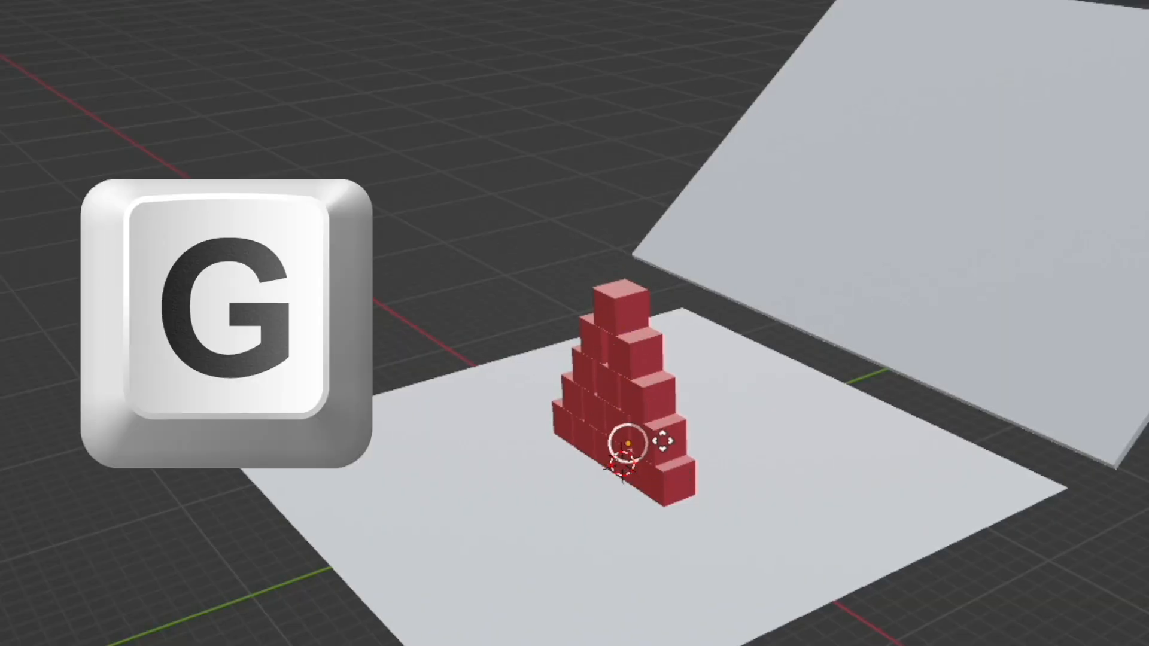
key("z")
left_click(660, 70)
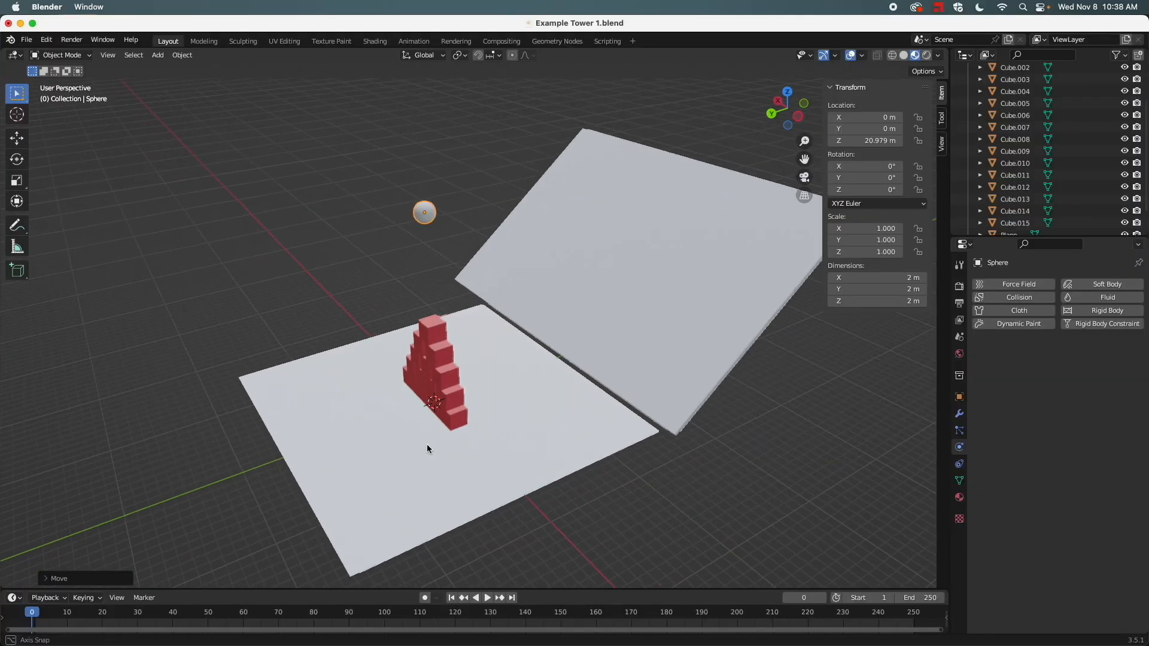
Move the sphere along the Y axis over the ramp's upper end, to about -23.9 m.
middle_click_drag(428, 449, 626, 449)
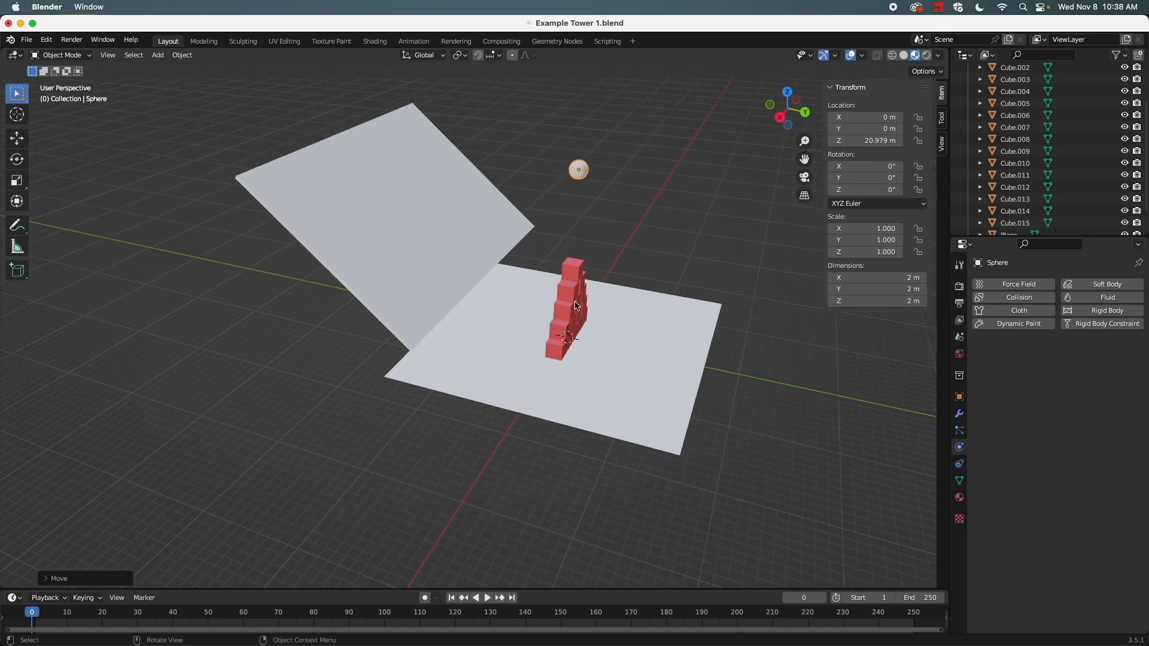
key("g")
key("y")
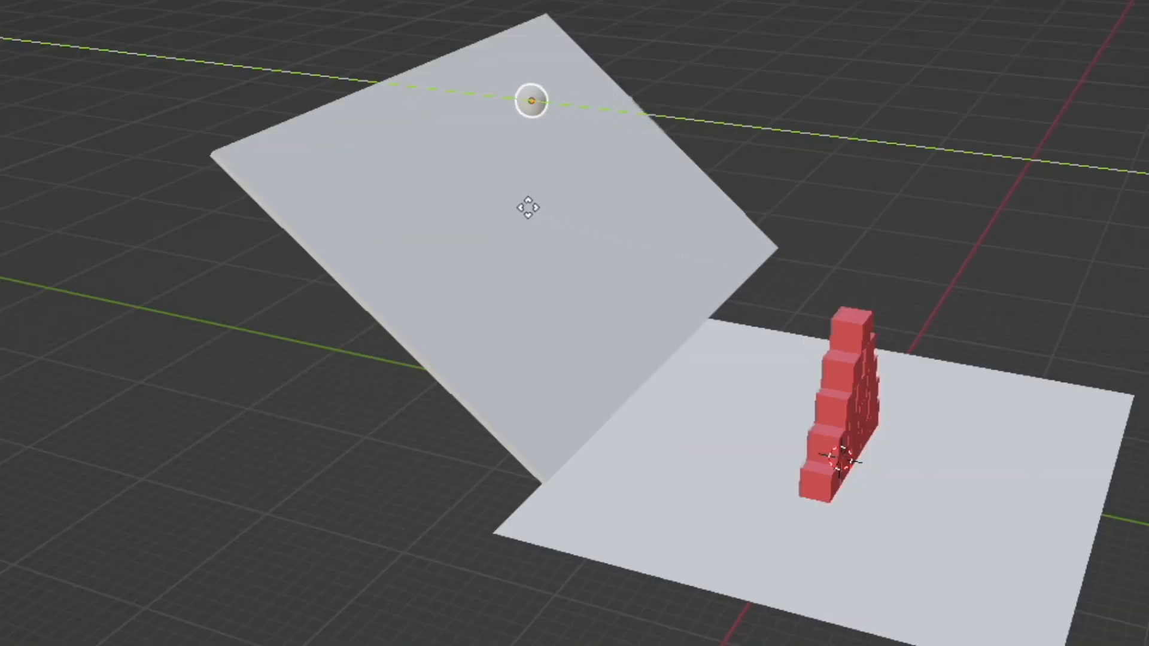
left_click(496, 201)
Scale the sphere up uniformly to about 9.24 m in diameter.
middle_click_drag(505, 334, 876, 383)
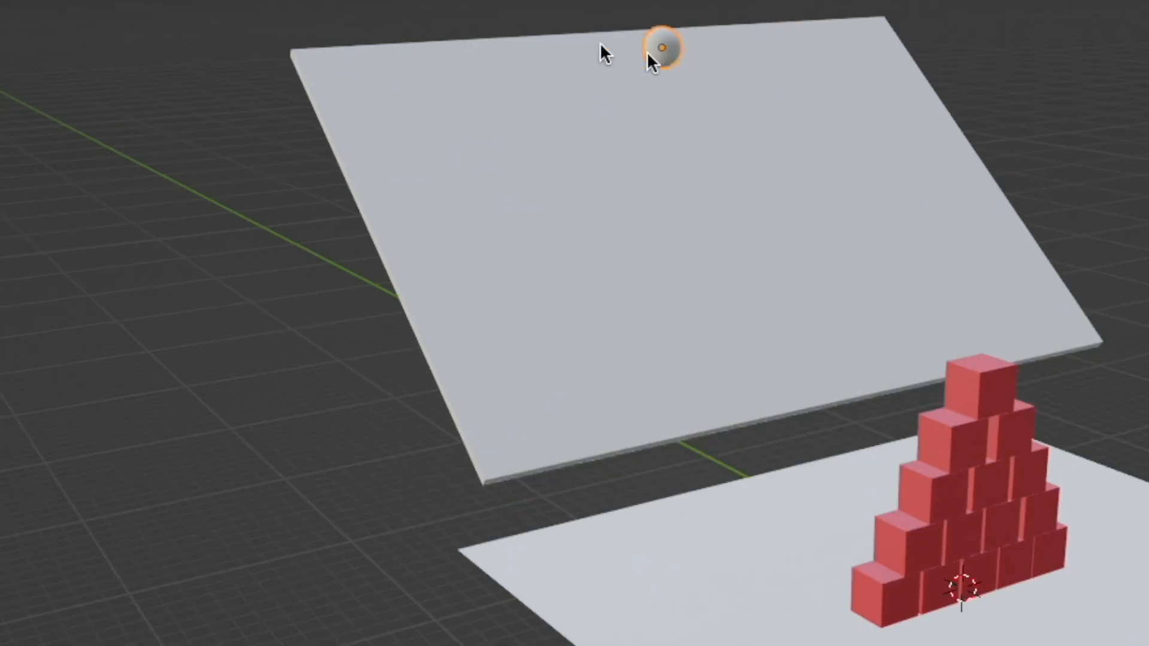
scroll(664, 94, "up", 3)
middle_click_drag(698, 36, 688, 359)
key("s")
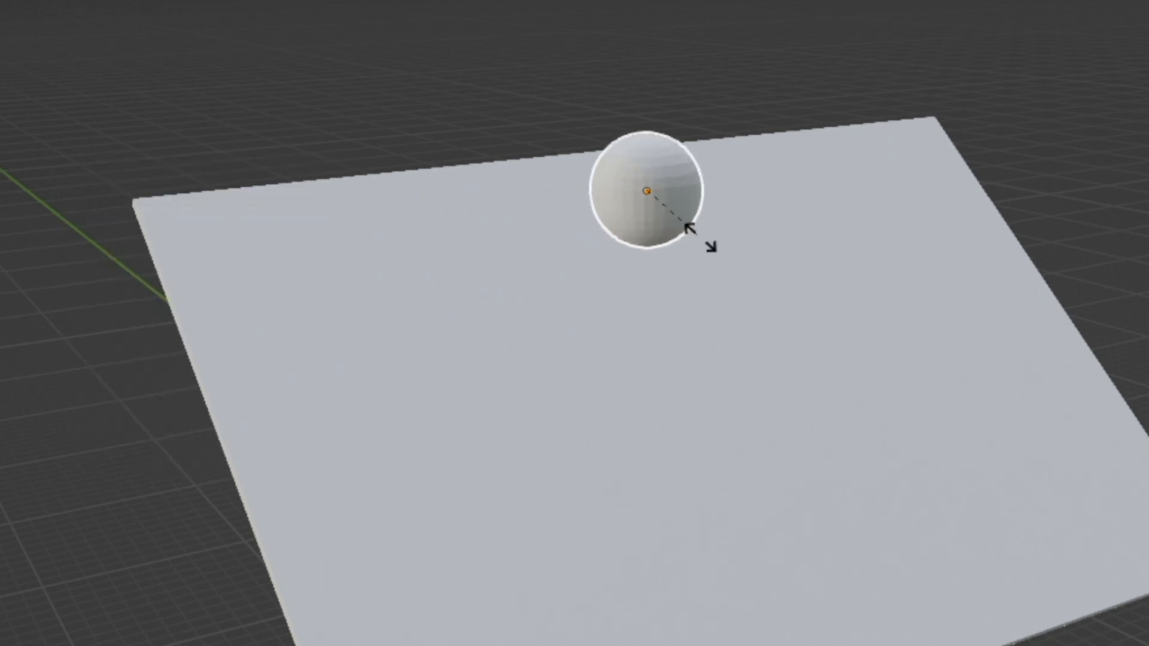
left_click(763, 263)
Reposition the sphere just above the ramp's upper surface, at about Y -21.1 m and Z 19.5 m.
middle_click_drag(494, 289, 235, 292)
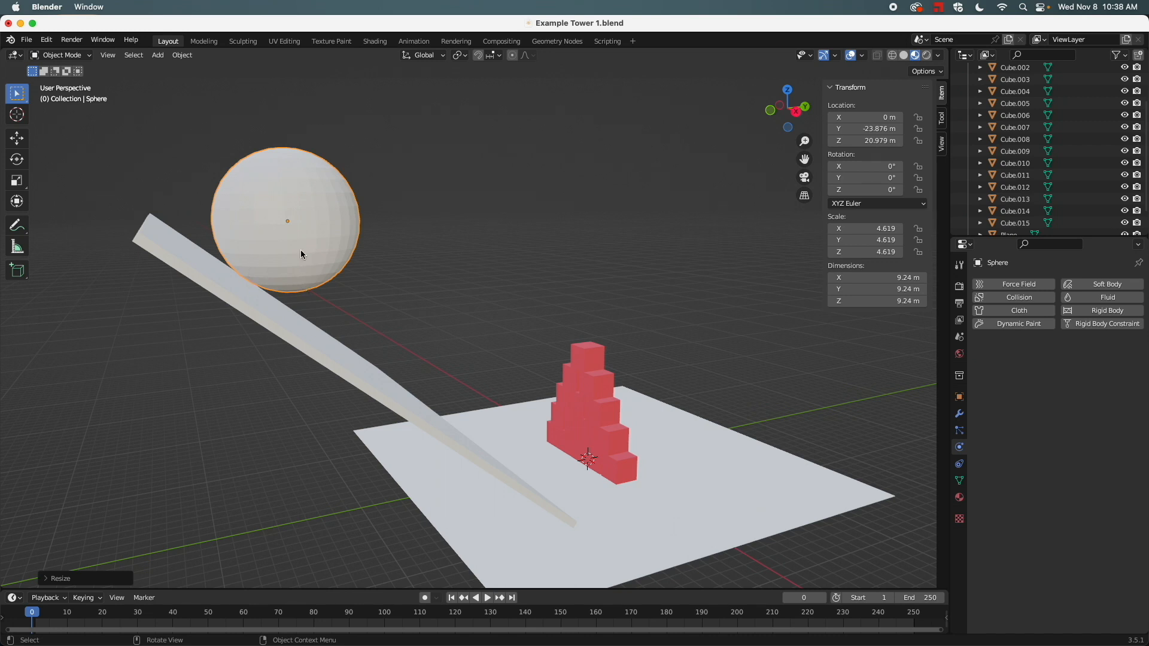
key("g")
left_click(292, 304)
middle_click_drag(167, 391, 334, 284)
left_click(333, 284)
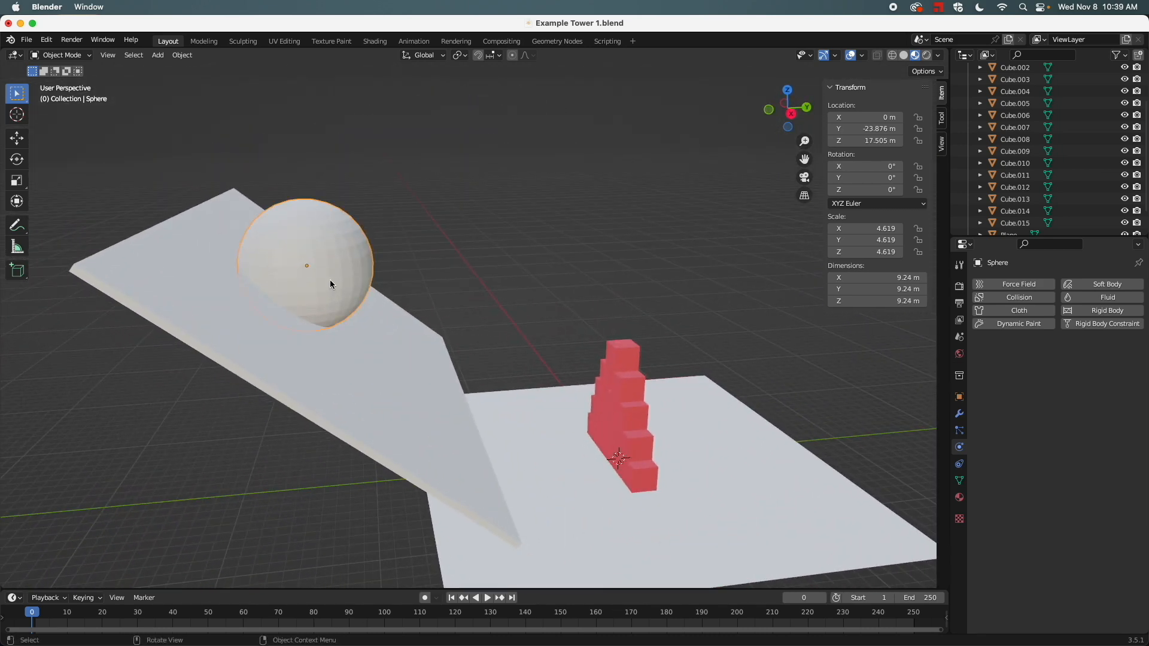
key("g")
left_click(317, 302)
middle_click_drag(264, 378, 283, 353)
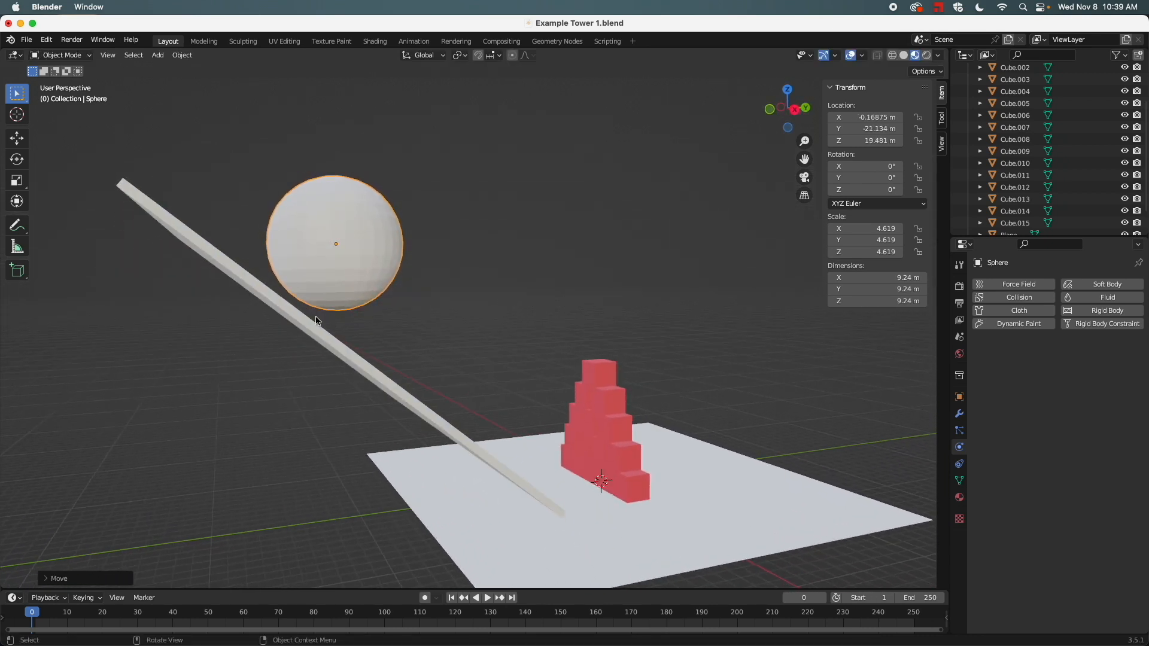
Add active rigid body physics to the sphere and play the simulation down the ramp into the tower.
middle_click_drag(423, 347, 565, 408)
left_click(573, 248)
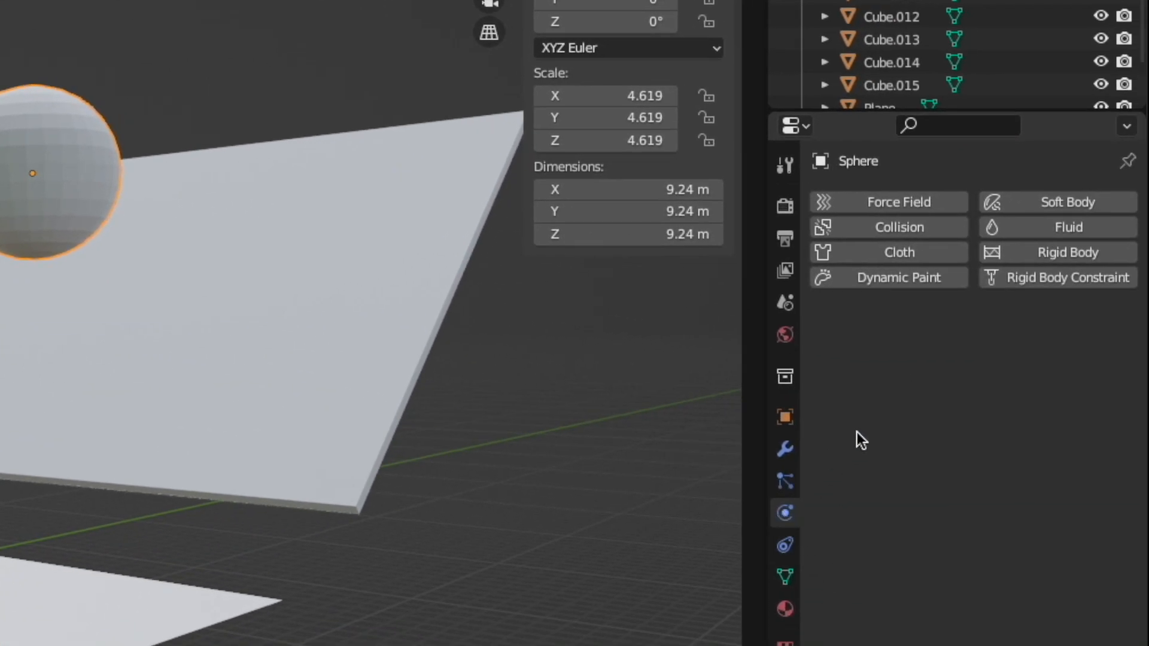
left_click(1060, 257)
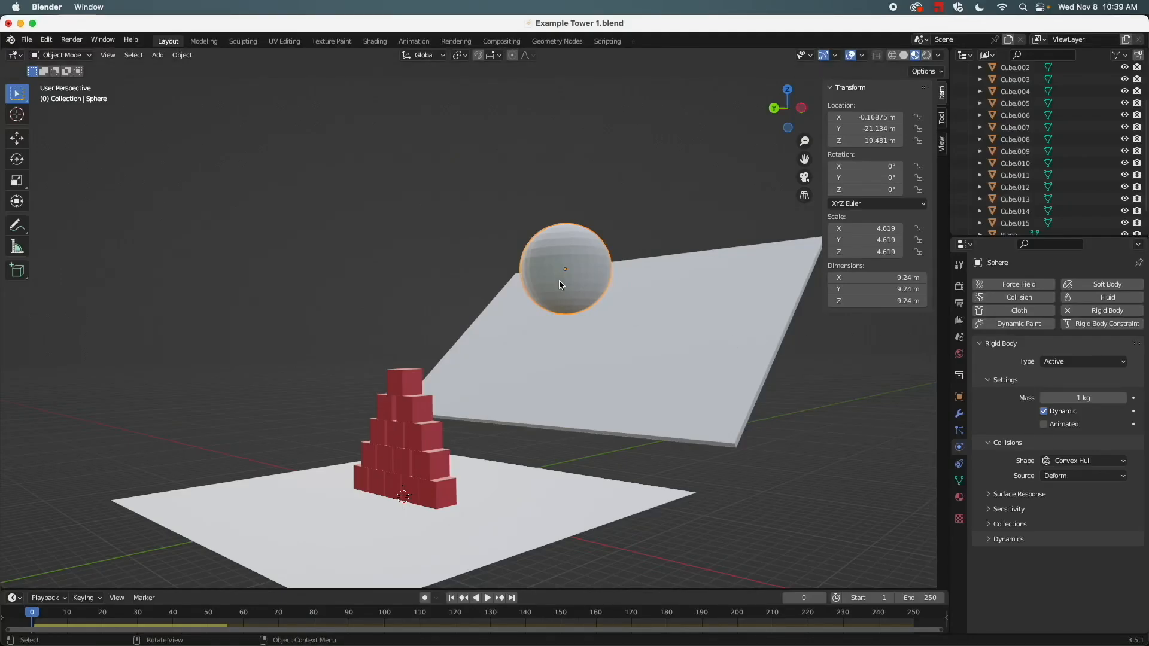
key("space")
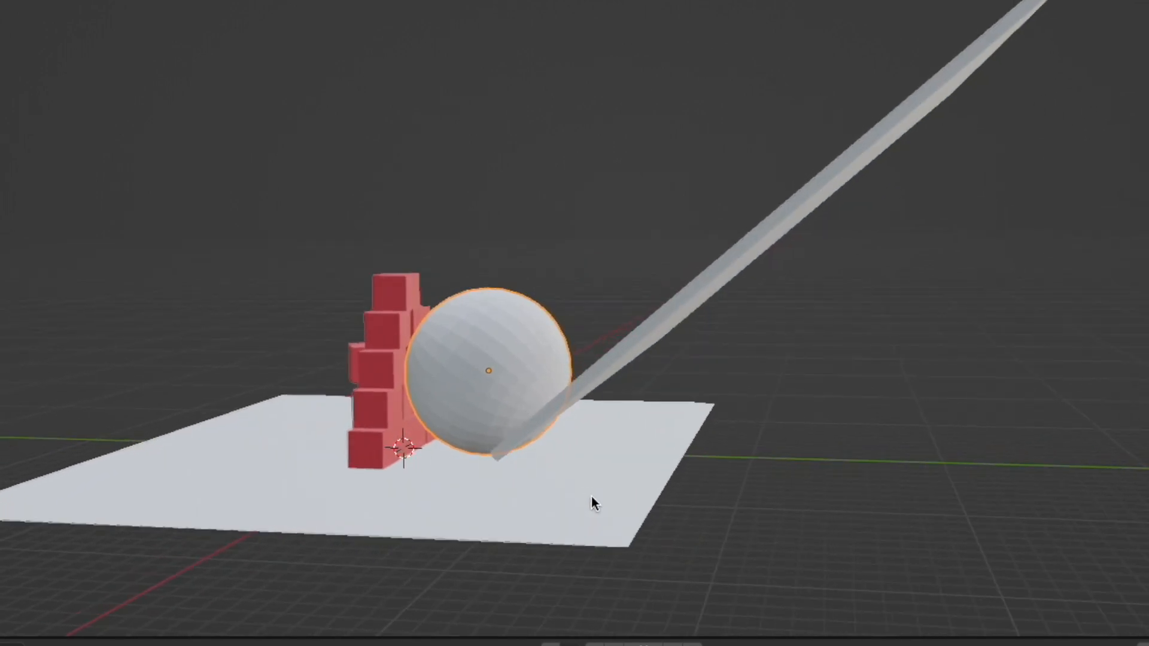
middle_click_drag(607, 497, 674, 485)
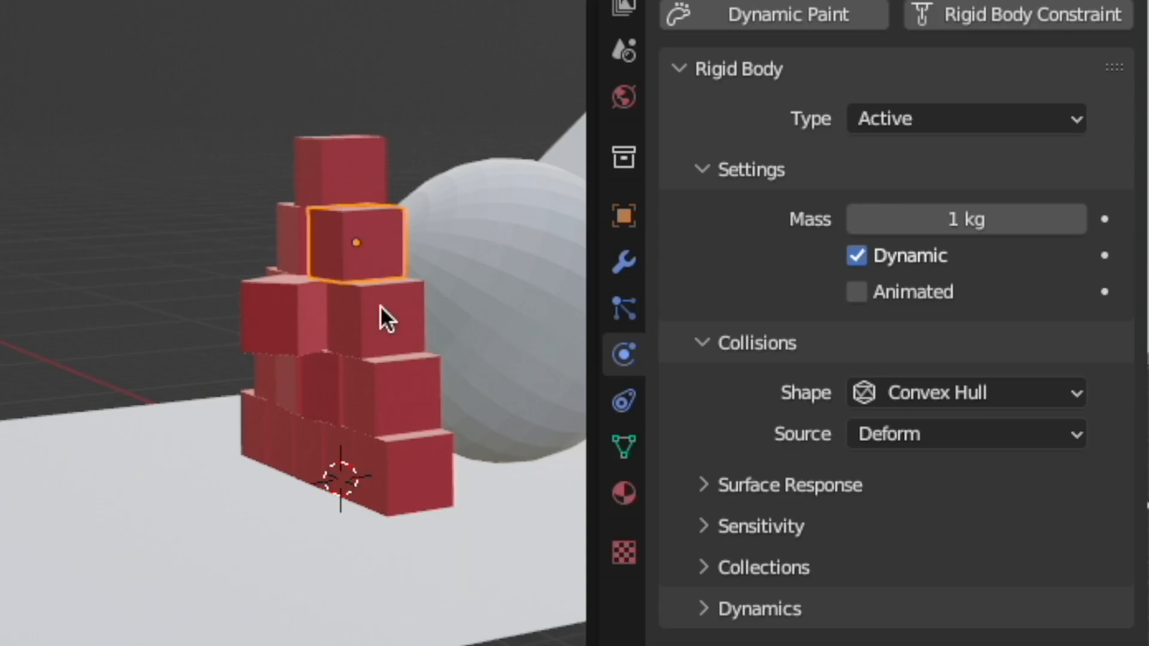
Check the rigid body mass of several tower blocks and of the sphere.
left_click(380, 316)
left_click(396, 390)
left_click(422, 473)
left_click(321, 400)
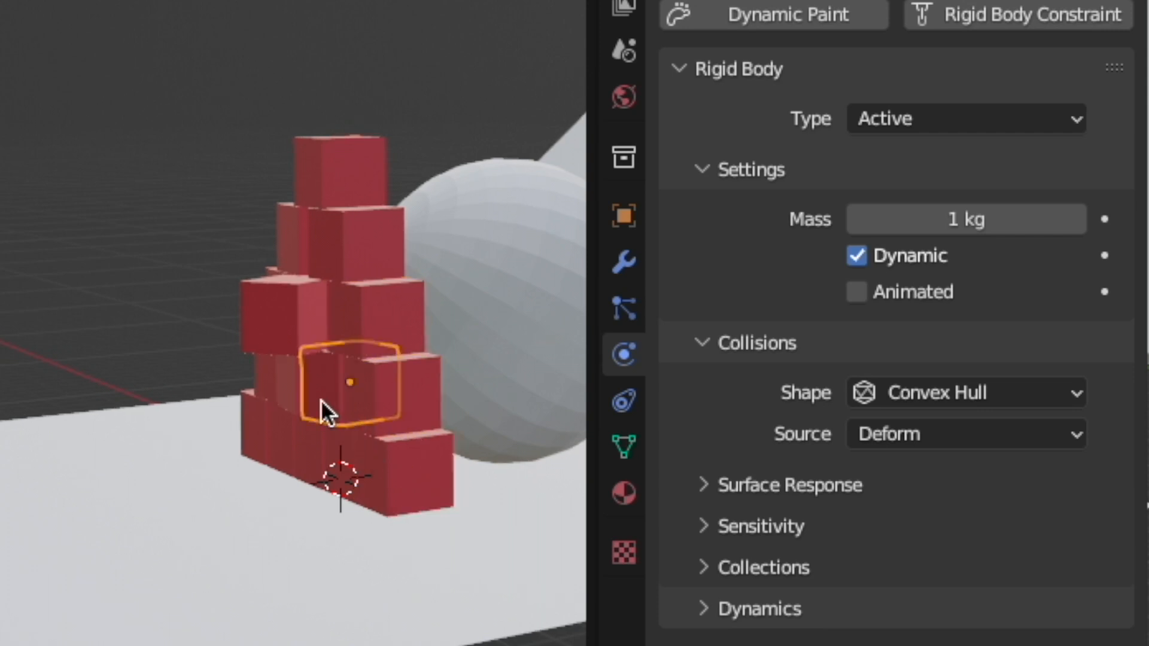
left_click(539, 302)
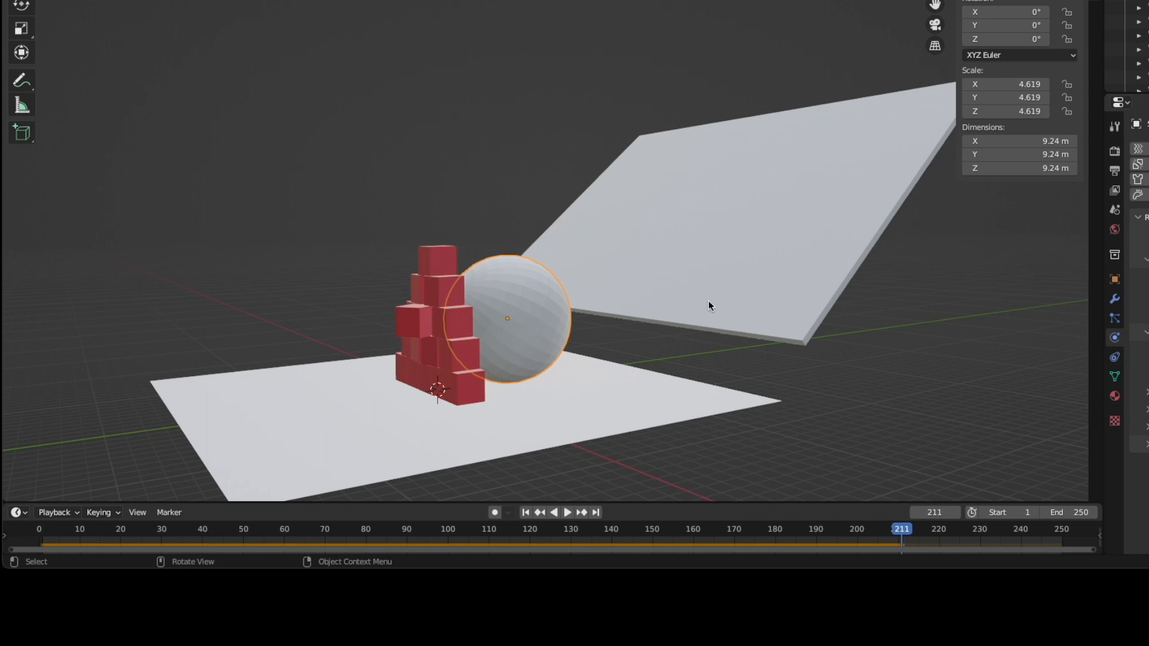
Rewind the simulation to frame 0 and set the sphere's rigid body mass to 50 kg.
left_click_drag(902, 531, 563, 517)
left_click_drag(547, 426, 163, 589)
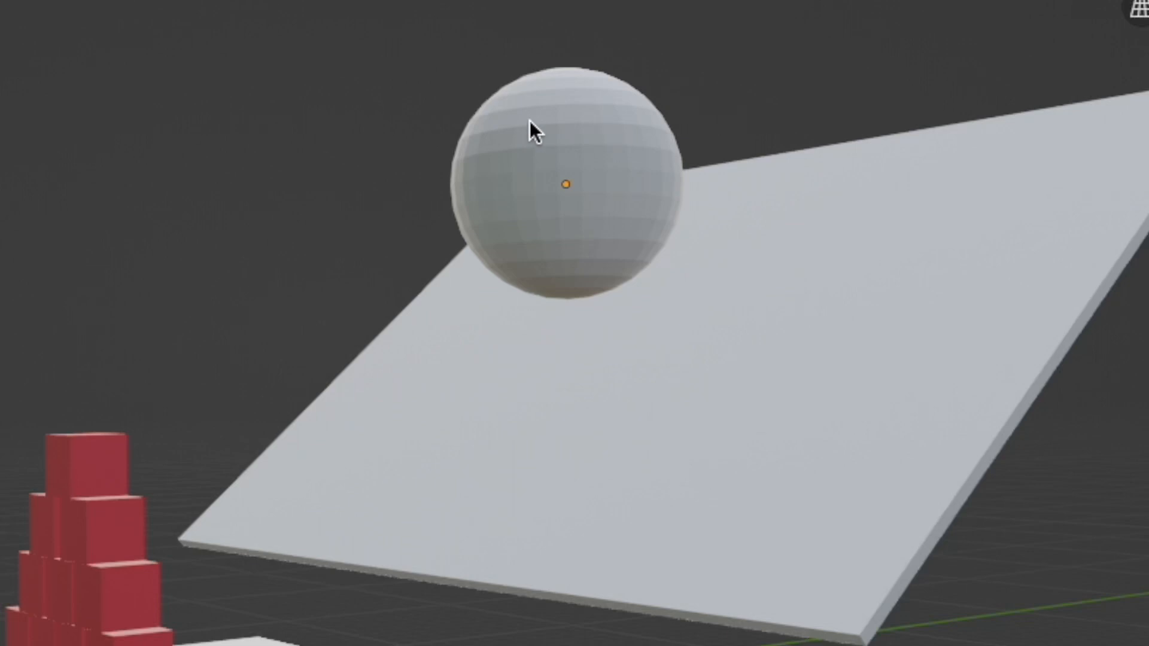
left_click(580, 119)
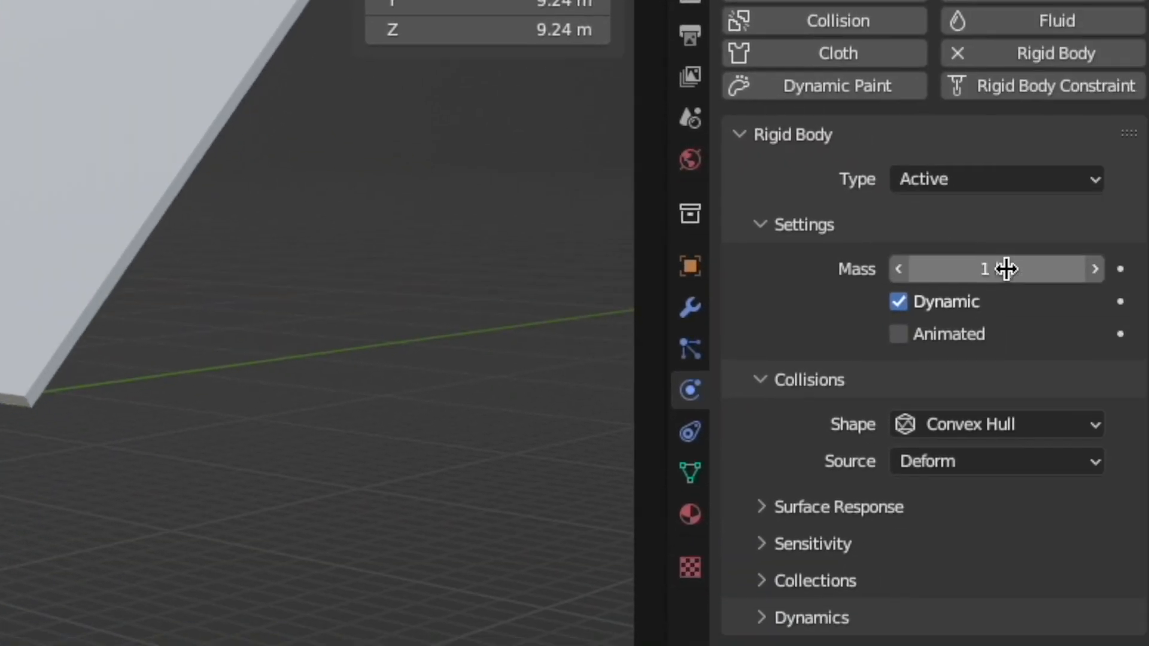
left_click(998, 267)
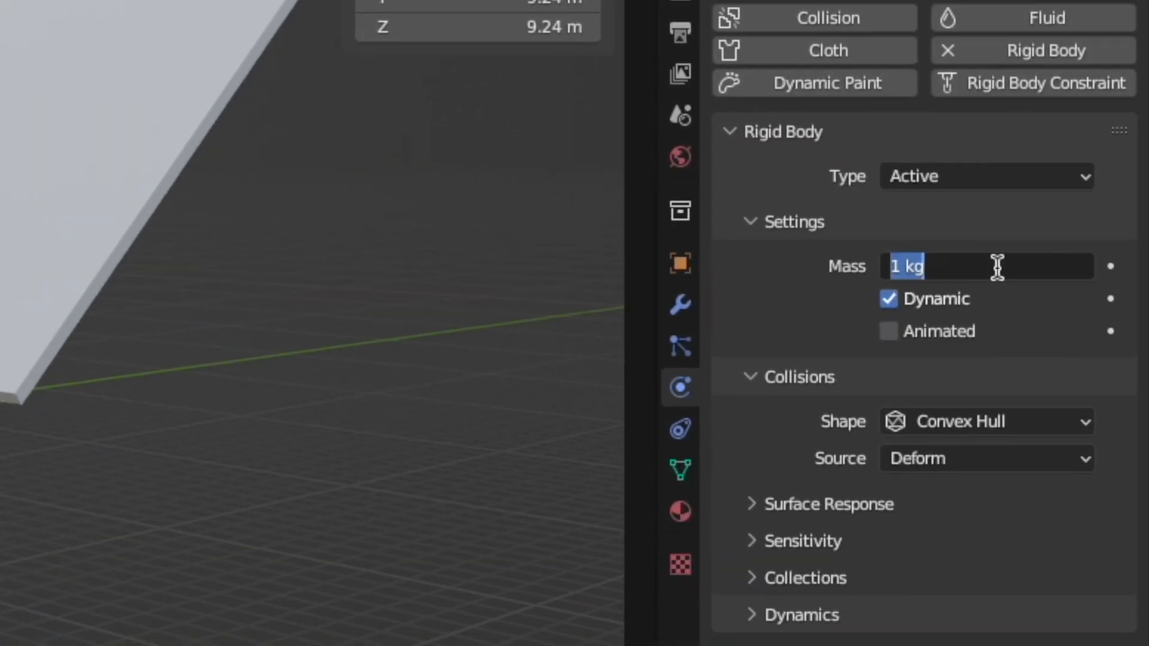
type("50")
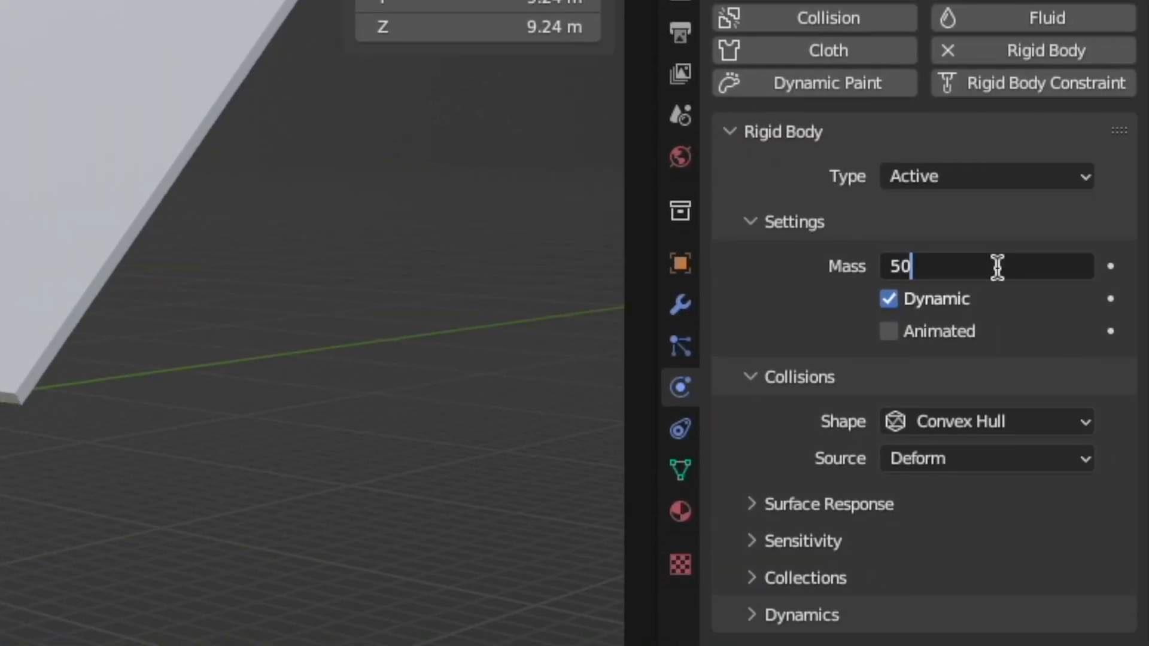
key("Return")
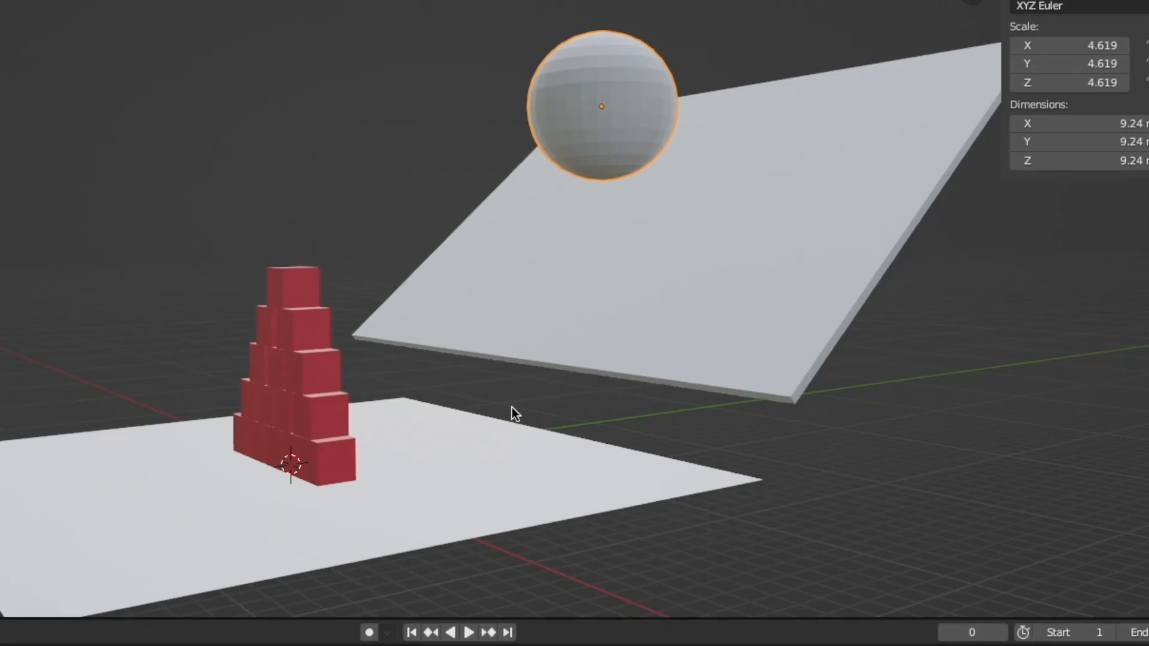
Play the simulation with the heavier sphere until it has hit the tower, and return to frame 0.
key("space")
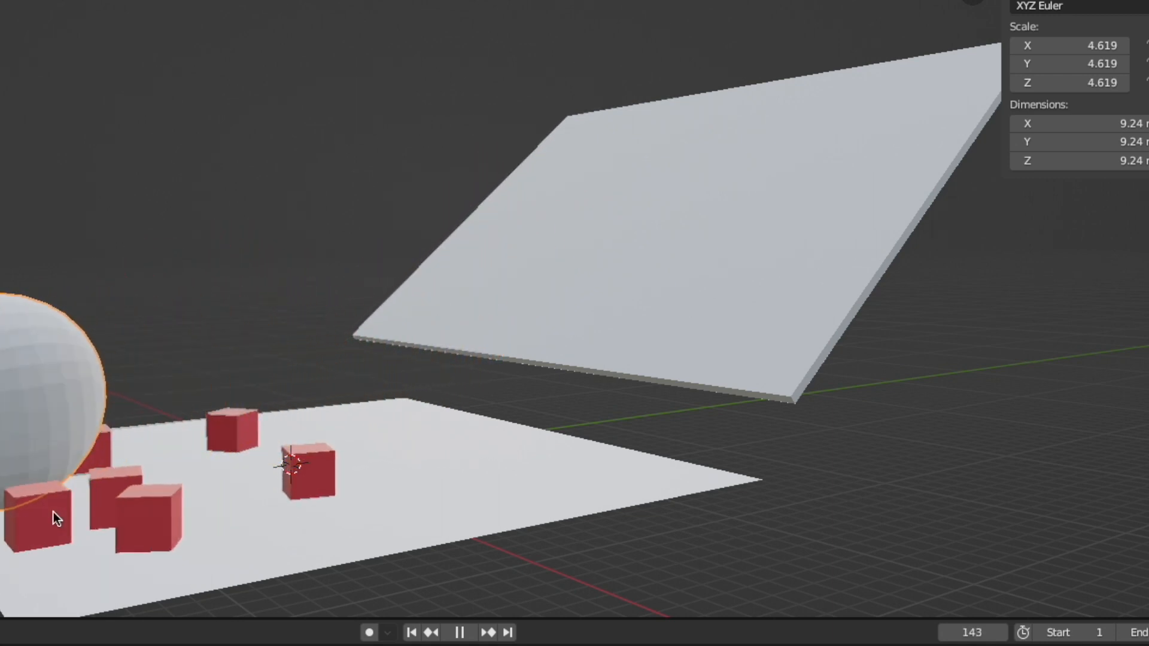
key("space")
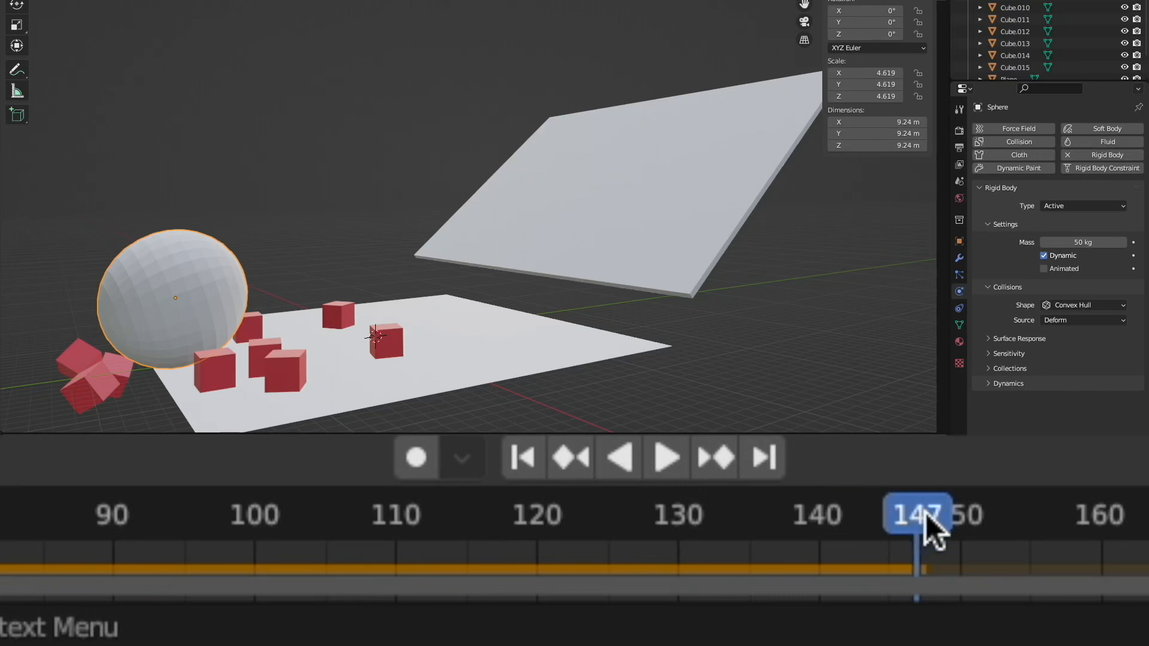
left_click_drag(926, 513, 126, 538)
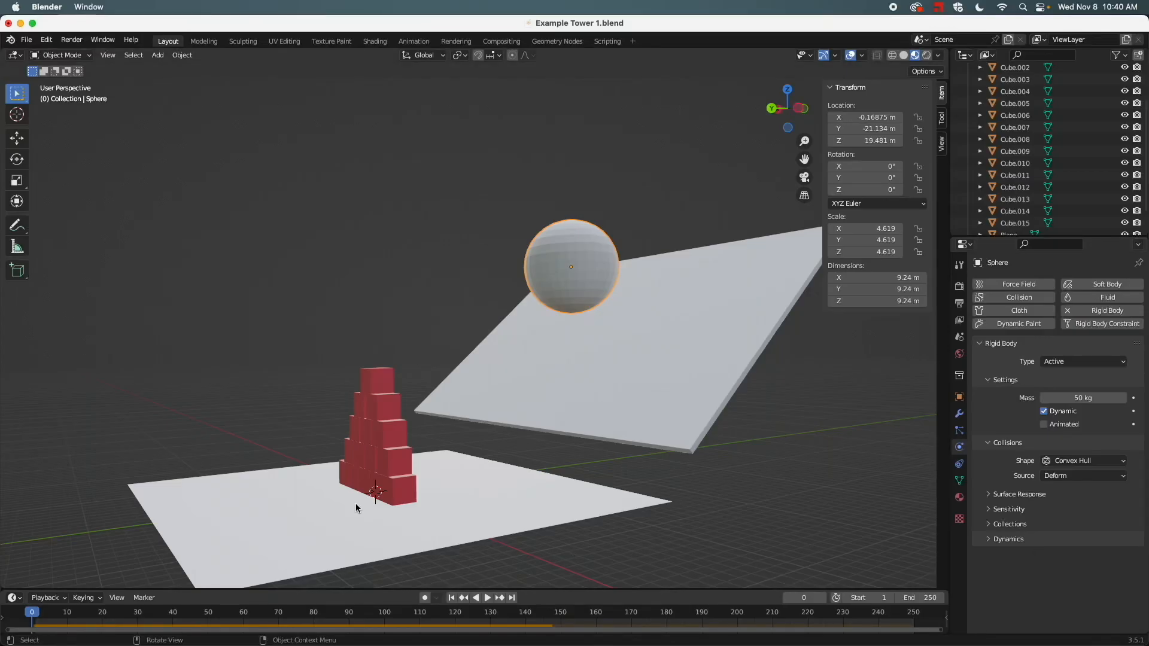
Set the simulation speed of the scene's Rigid Body World to 2.
middle_click_drag(356, 508, 594, 494)
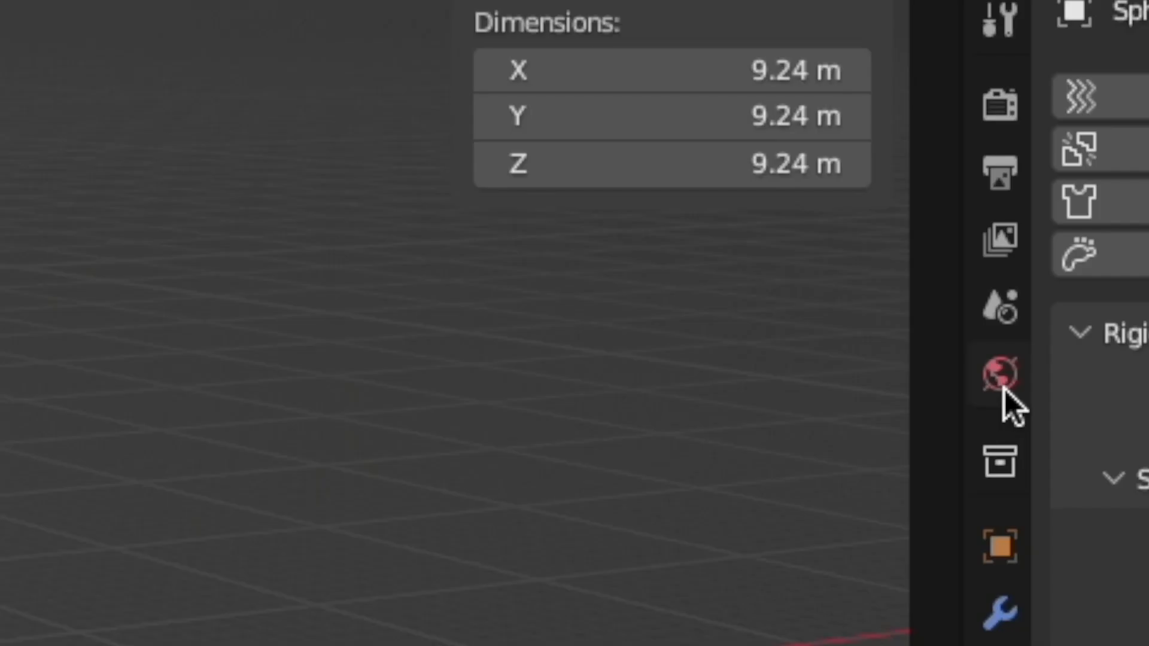
left_click(1012, 308)
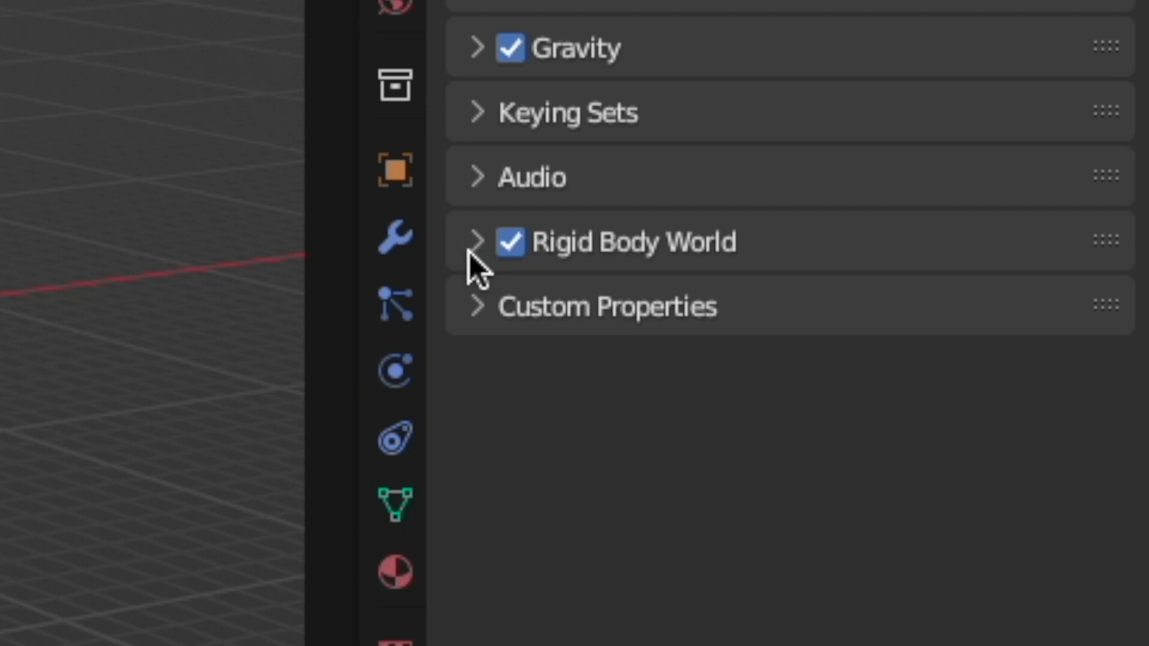
left_click(477, 249)
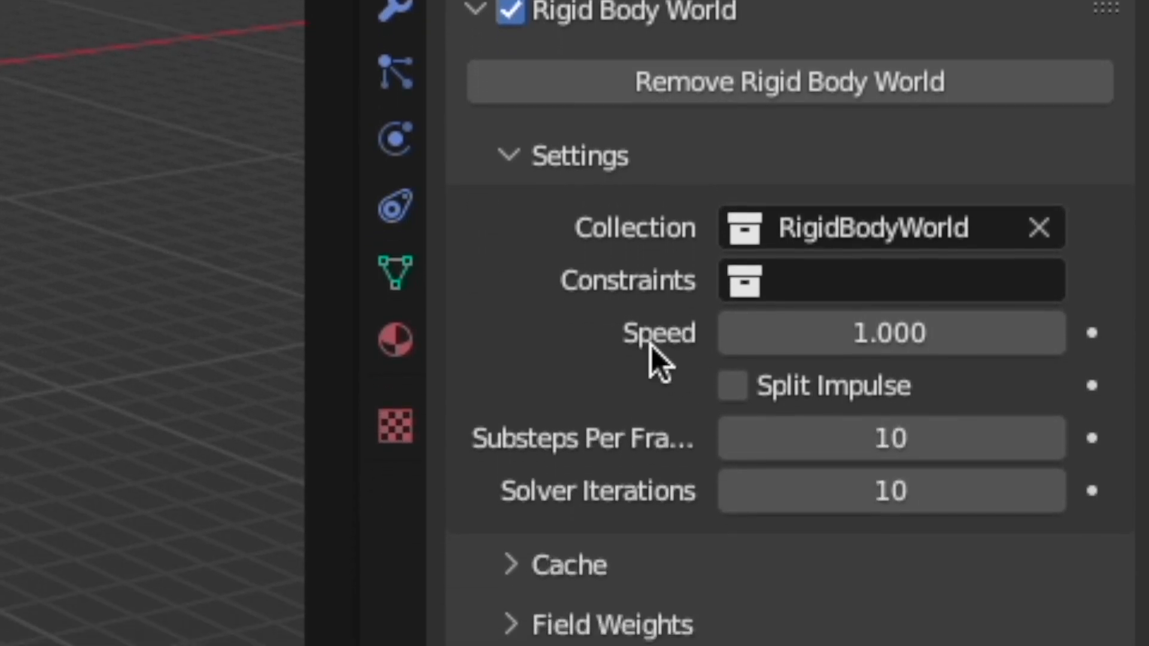
left_click(769, 366)
type("2")
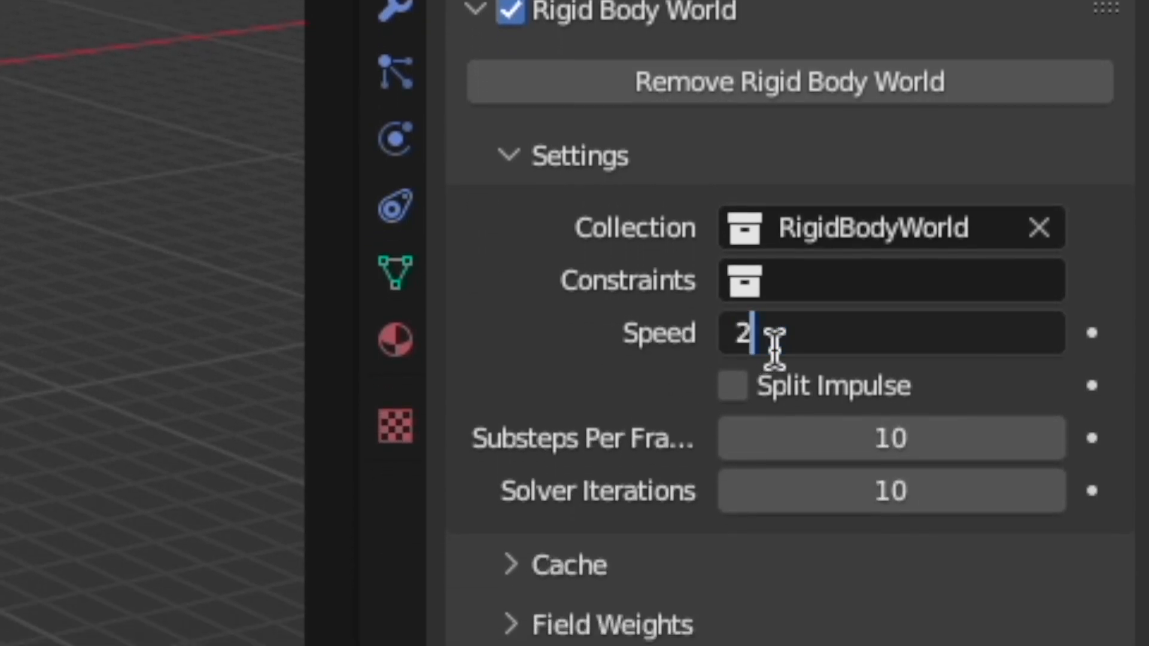
key("Return")
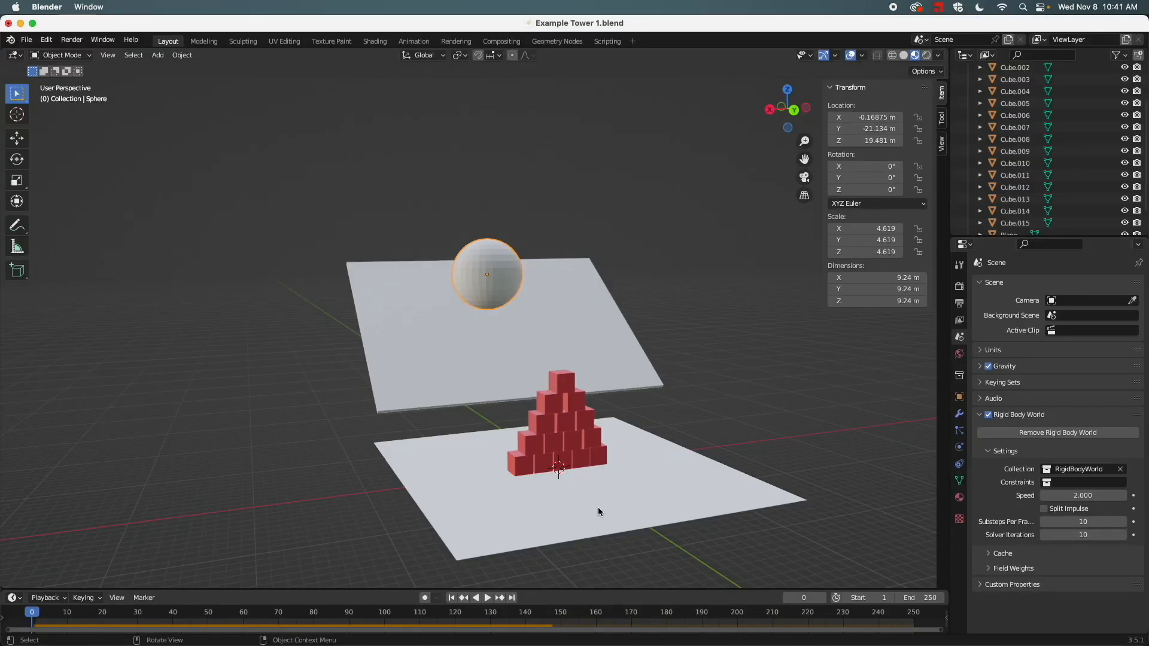
Play the simulation at the new rigid body speed and return to frame 0.
middle_click_drag(598, 508, 542, 489)
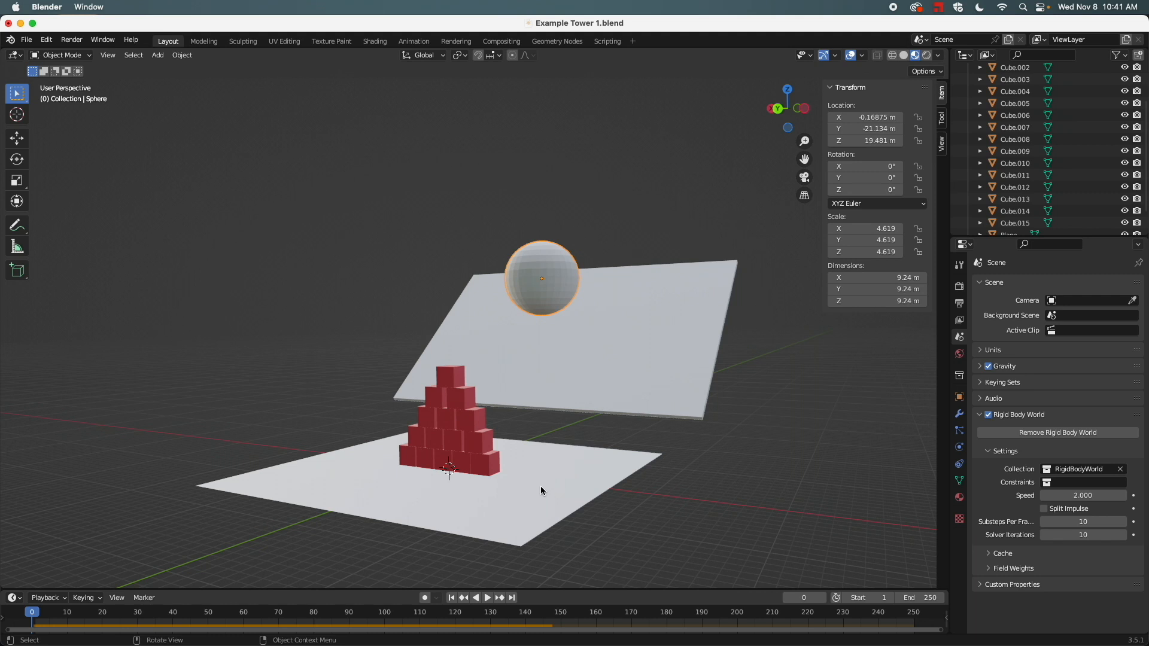
key("space")
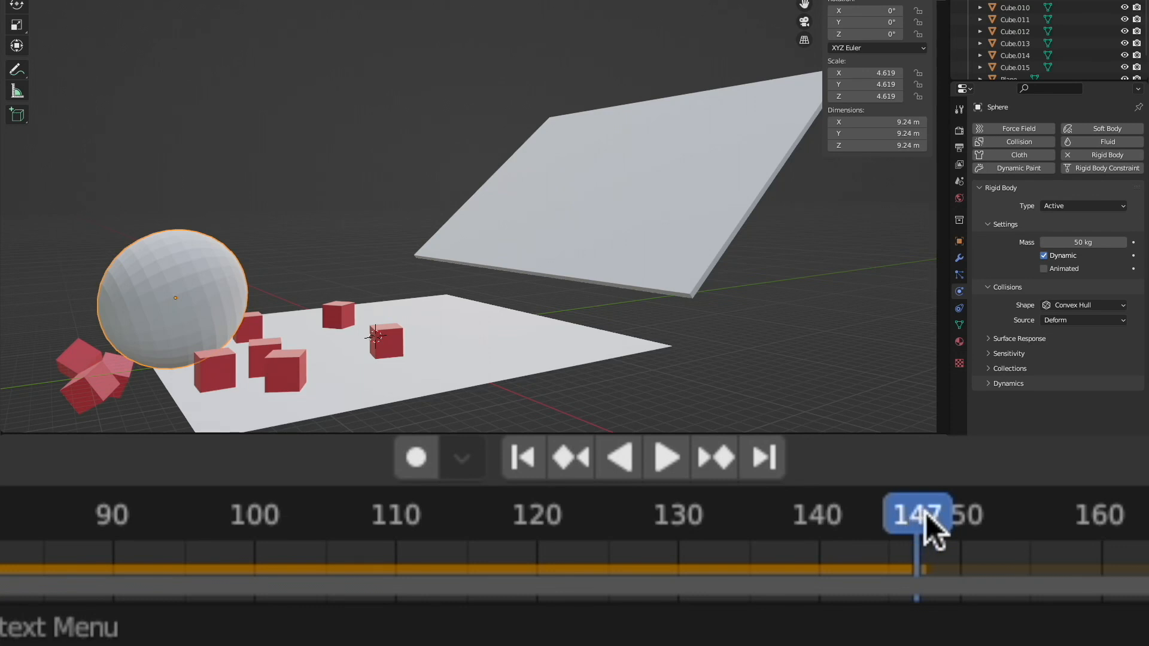
left_click_drag(926, 514, 125, 539)
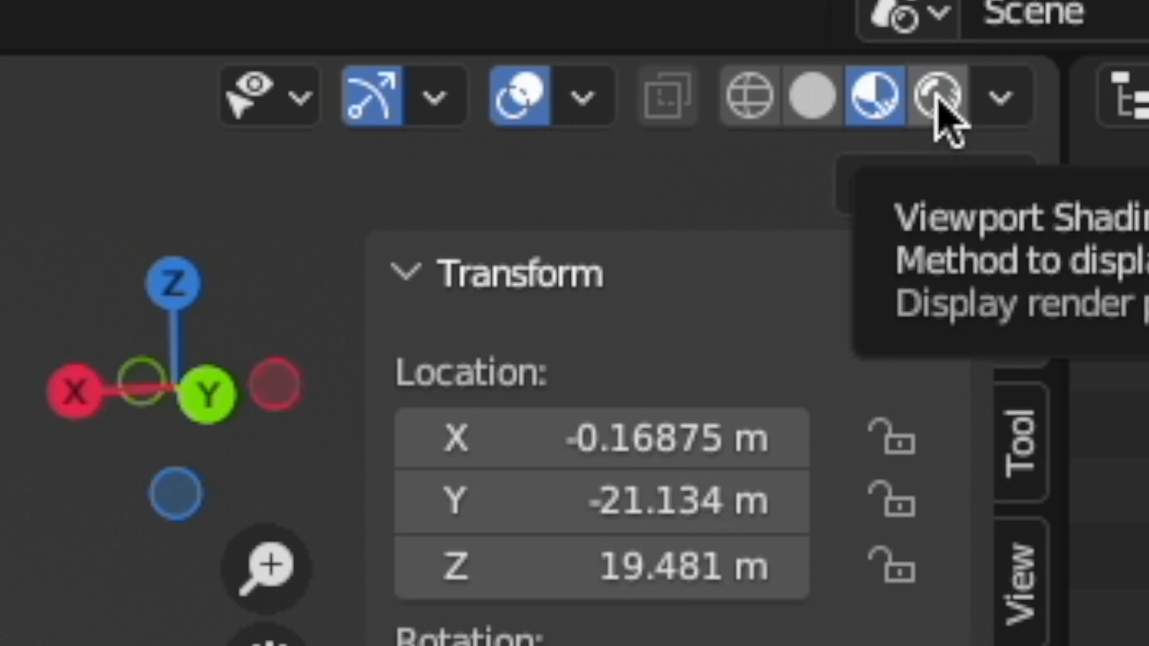
Switch the viewport to rendered shading and view the ramp and tower from the front.
left_click(937, 96)
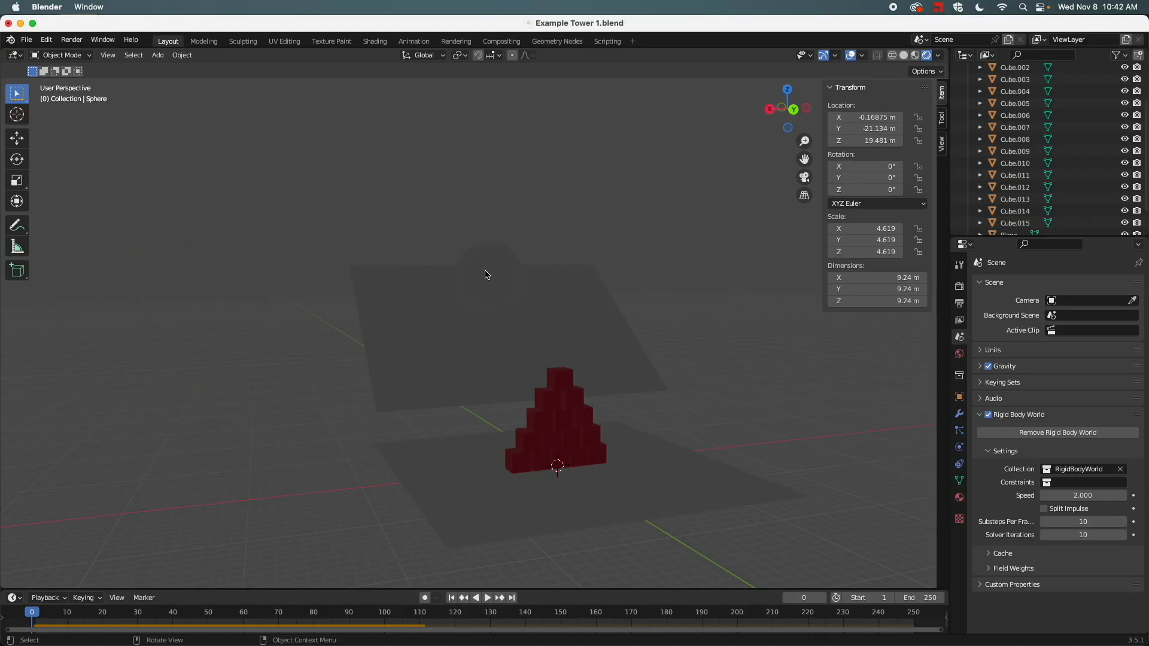
middle_click_drag(464, 363, 499, 361)
middle_click_drag(556, 342, 478, 376)
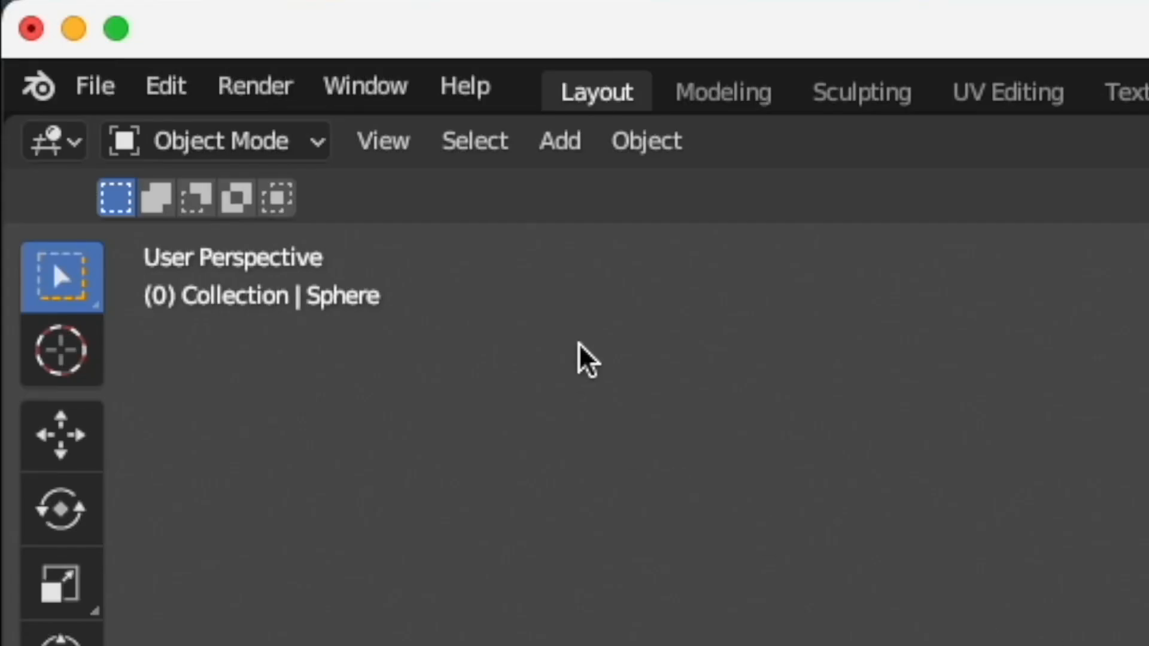
Add a point light and move it above the floor beside the tower, at about X 5.6, Y -5.2 and Z 12.2 m.
left_click(158, 56)
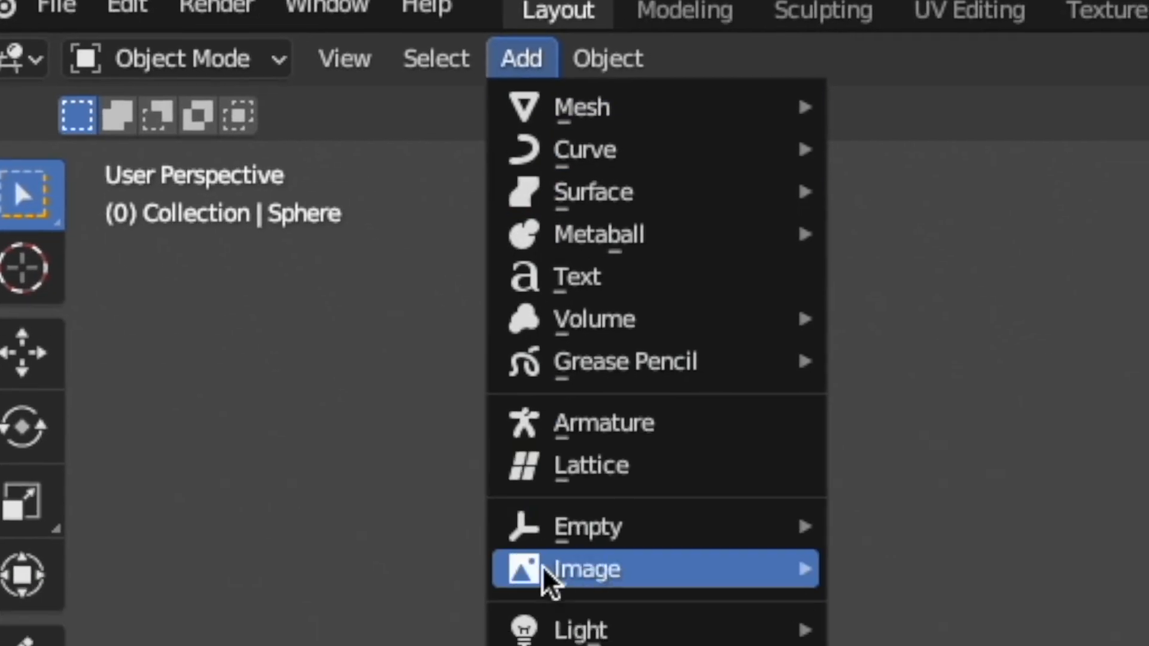
mouse_move(586, 645)
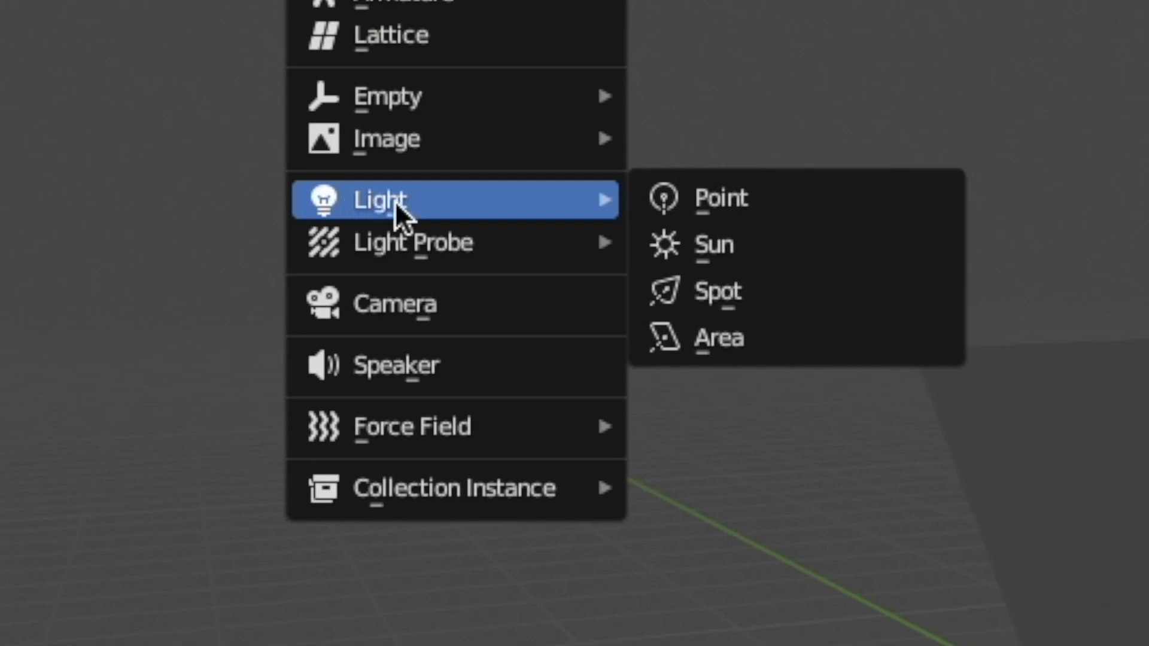
left_click(771, 214)
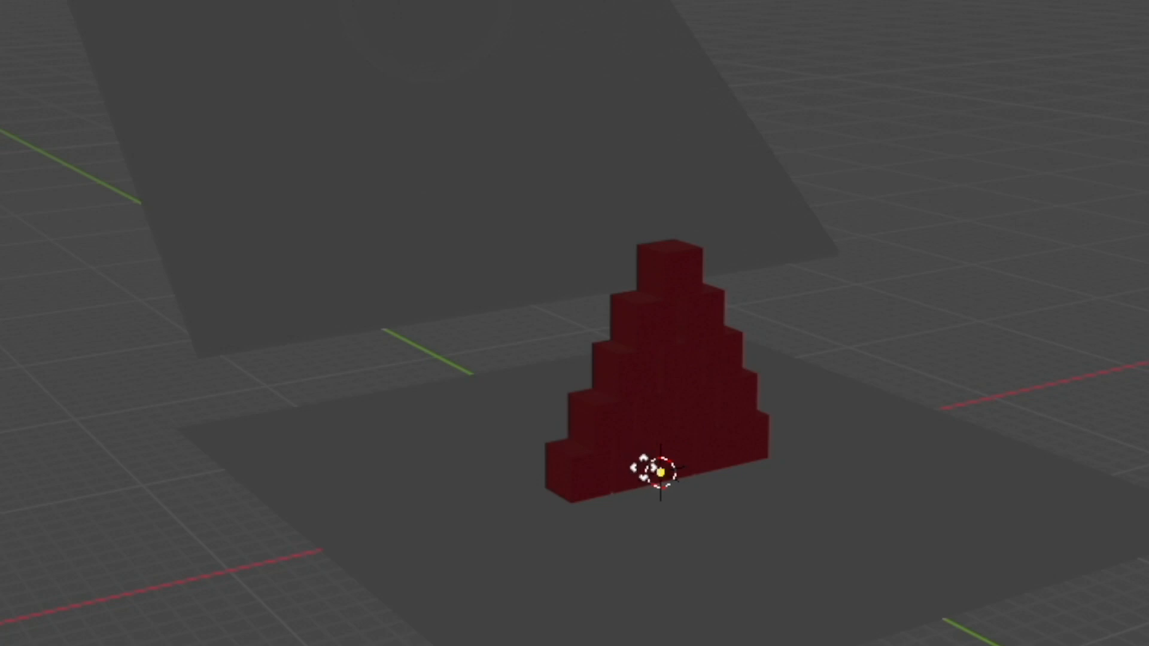
left_click_drag(655, 470, 476, 186)
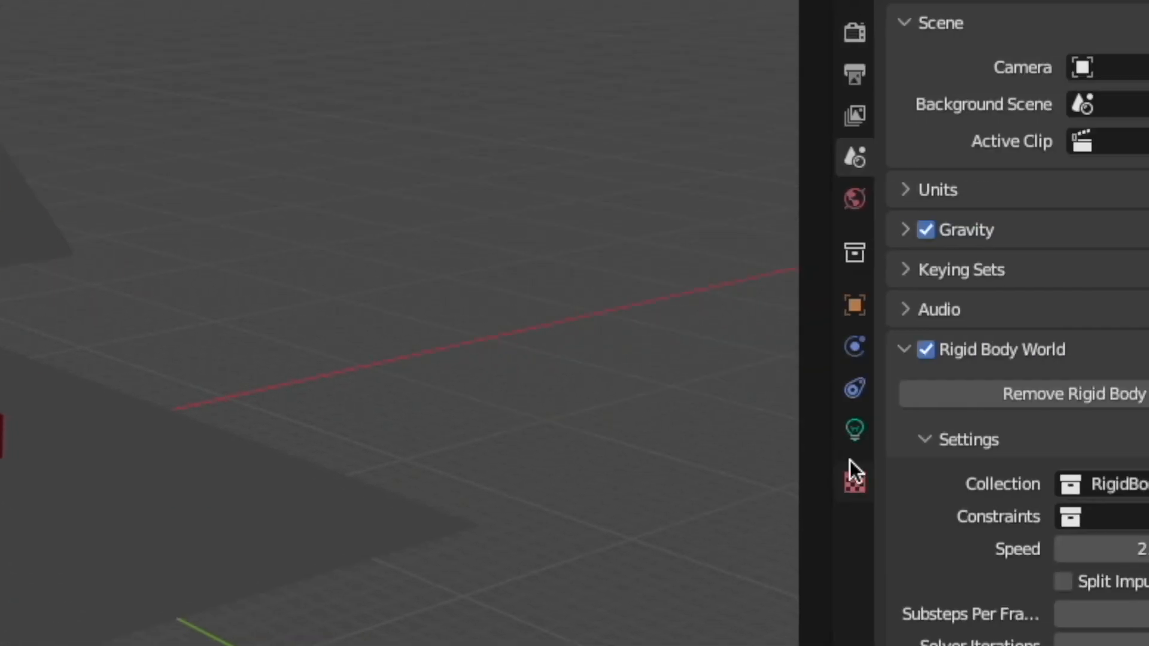
Set the point light's power to 10000 W.
left_click(691, 432)
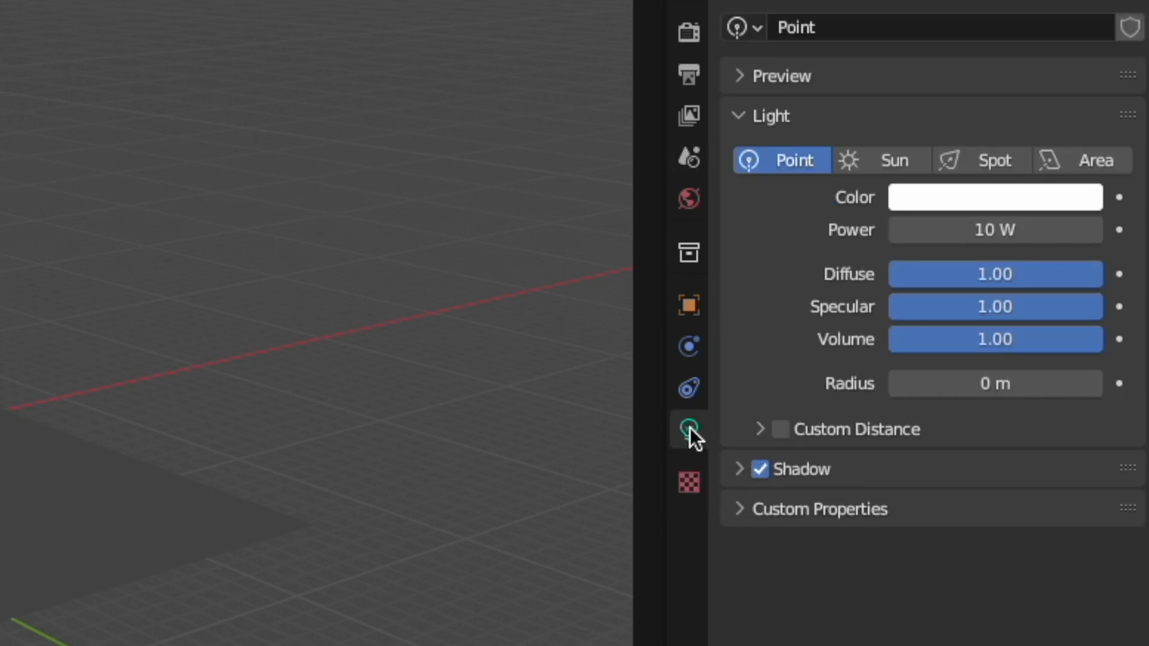
left_click(991, 241)
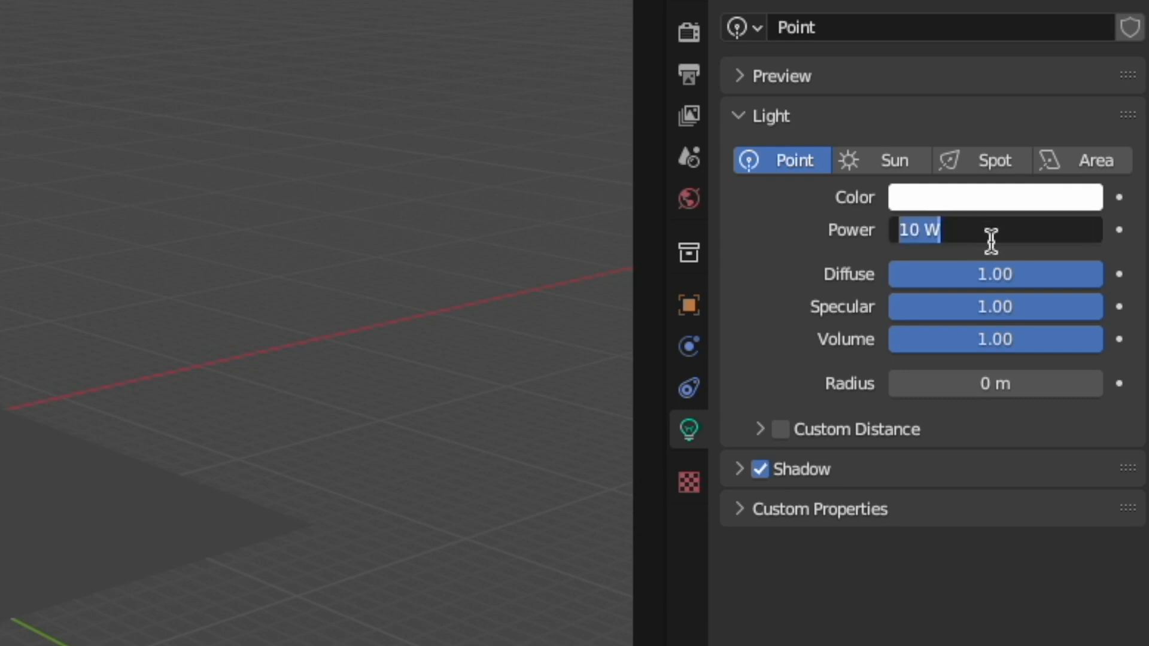
type("10000")
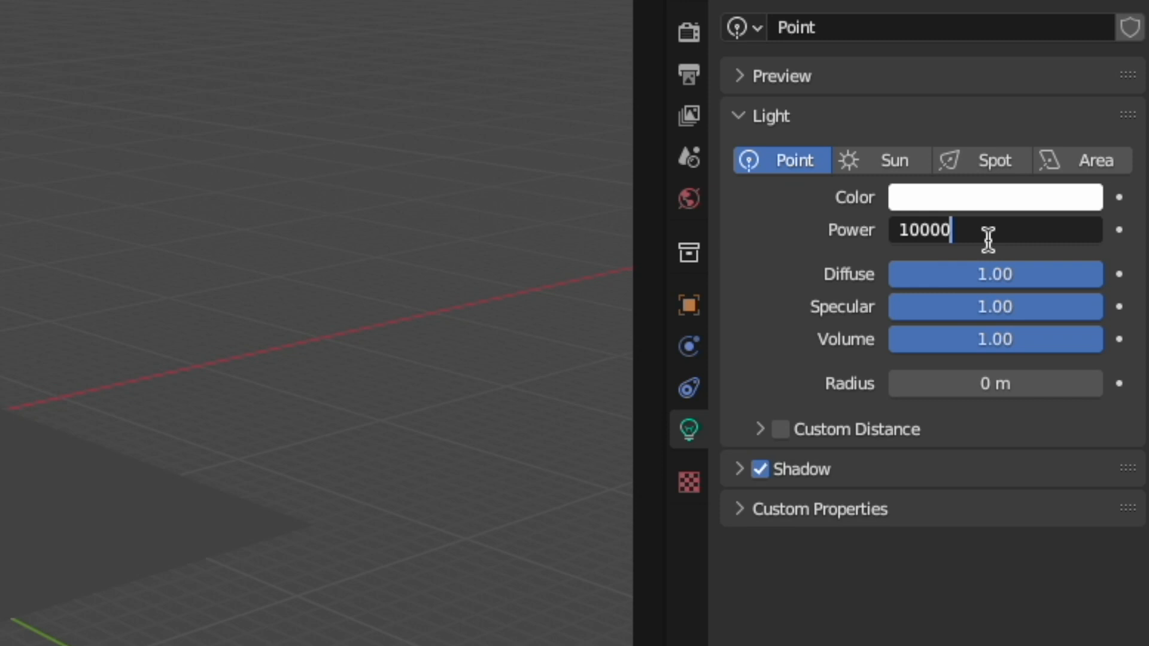
key("Return")
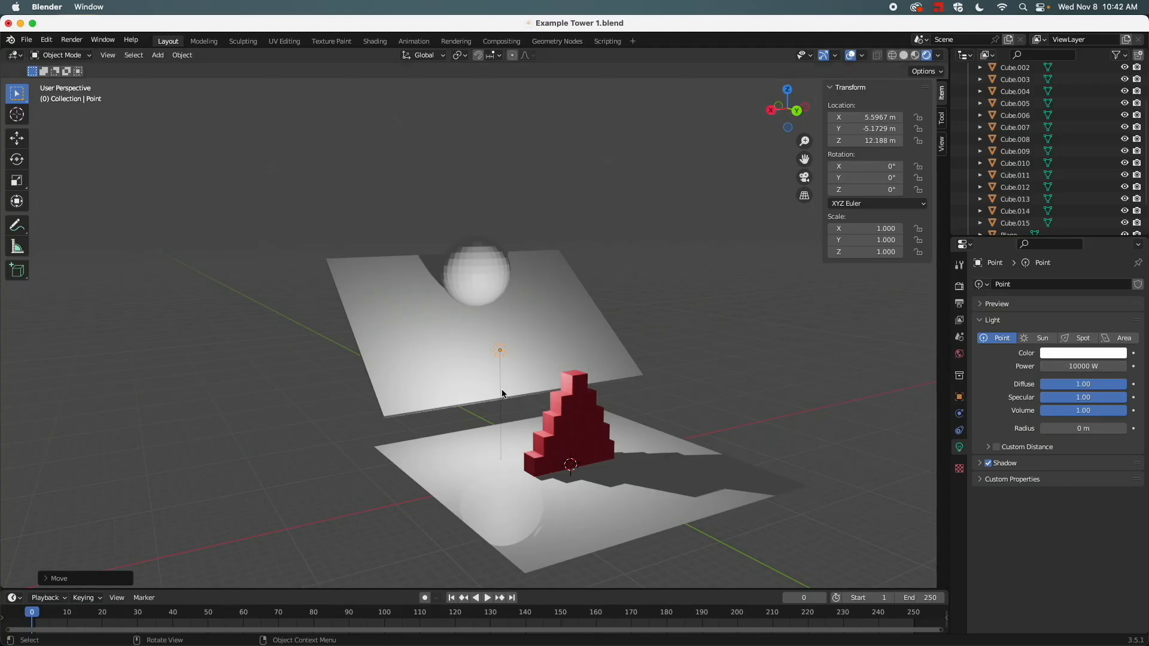
Move the point light across to the tower's opposite side, above the outer part of the floor.
mouse_move(502, 394)
middle_mouse_down()
mouse_move(568, 391)
mouse_move(506, 395)
mouse_move(501, 376)
middle_mouse_up()
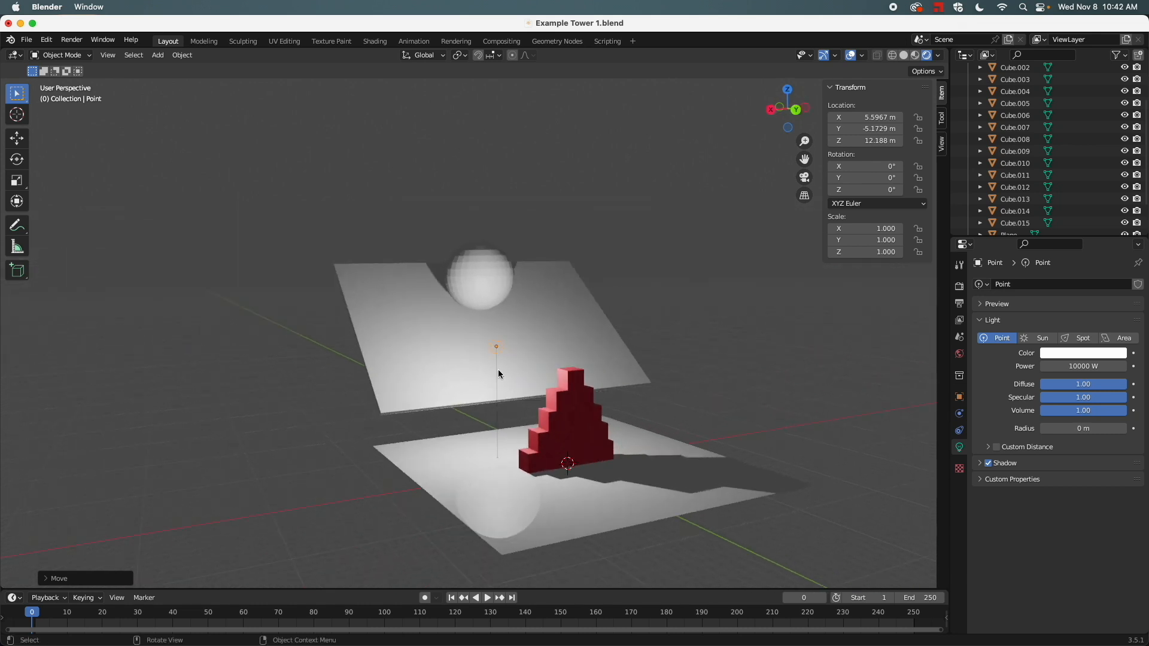
key("g")
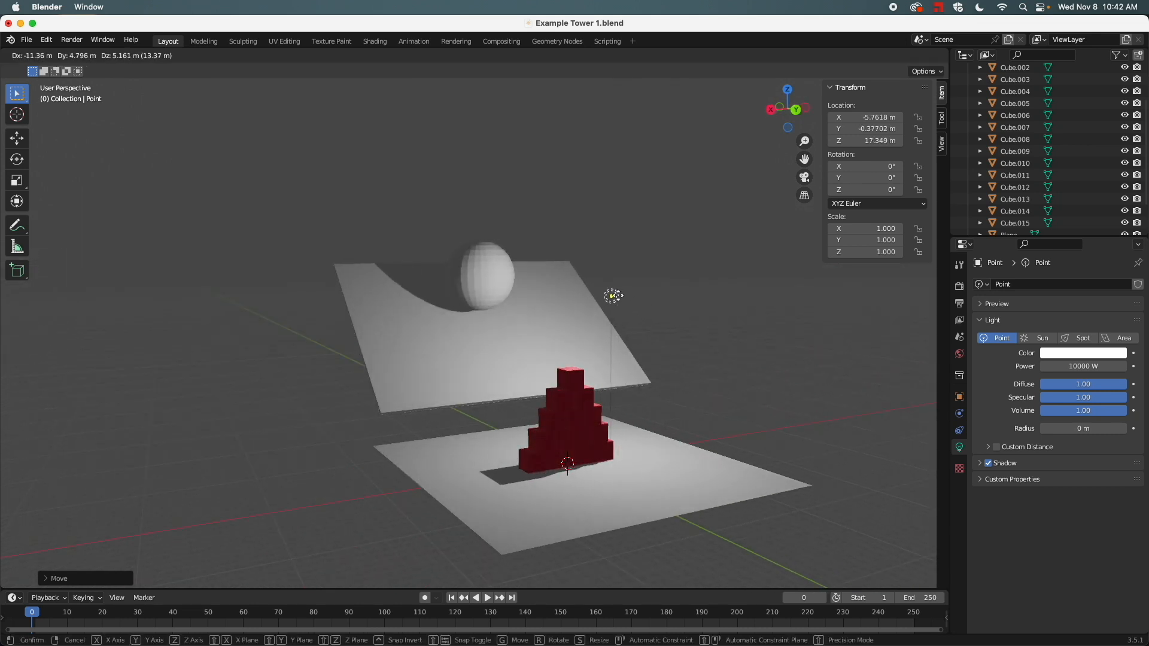
left_click(670, 310)
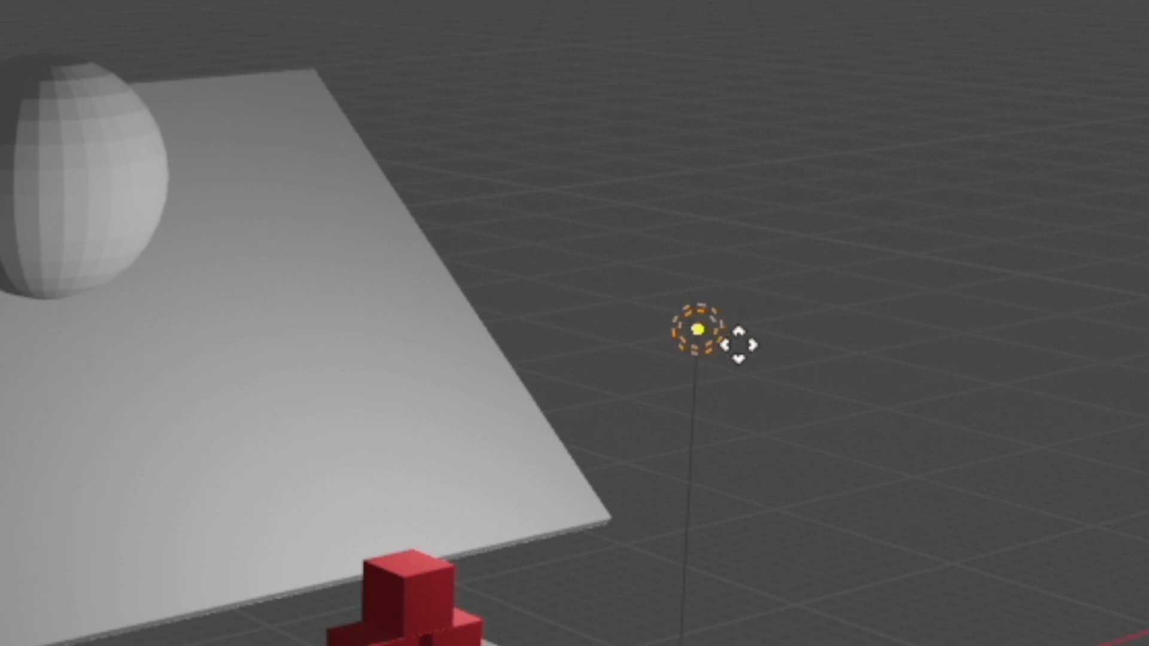
Duplicate the point light and place the copy above the ramp's outer side edge, across from the original.
key("shift+d")
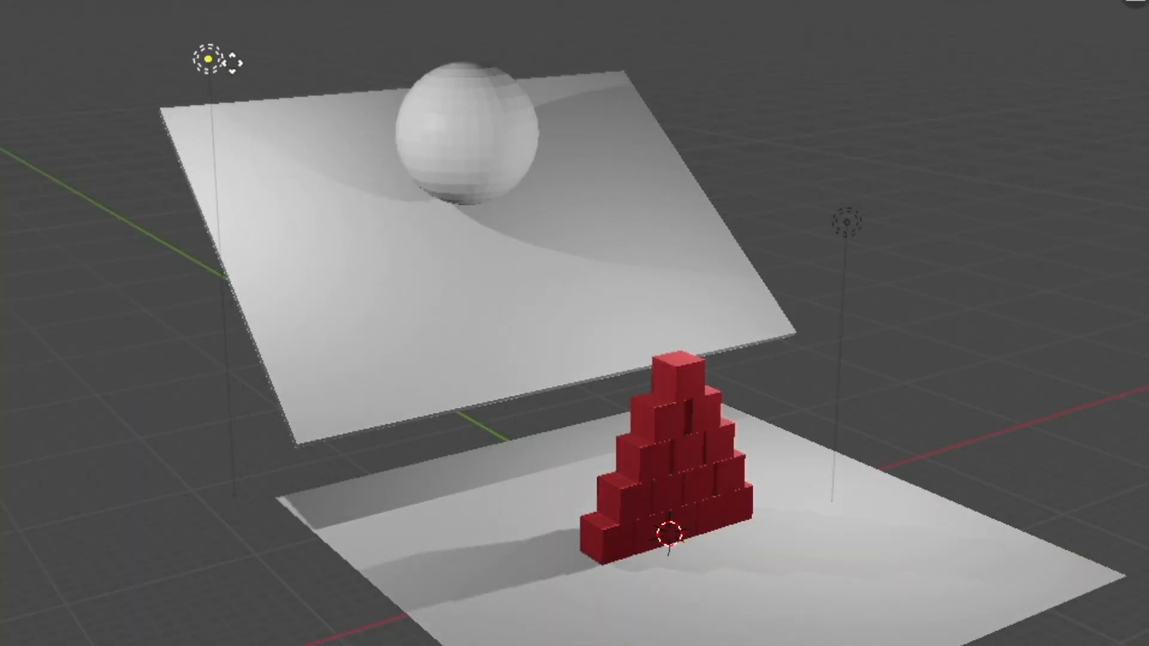
left_click(229, 52)
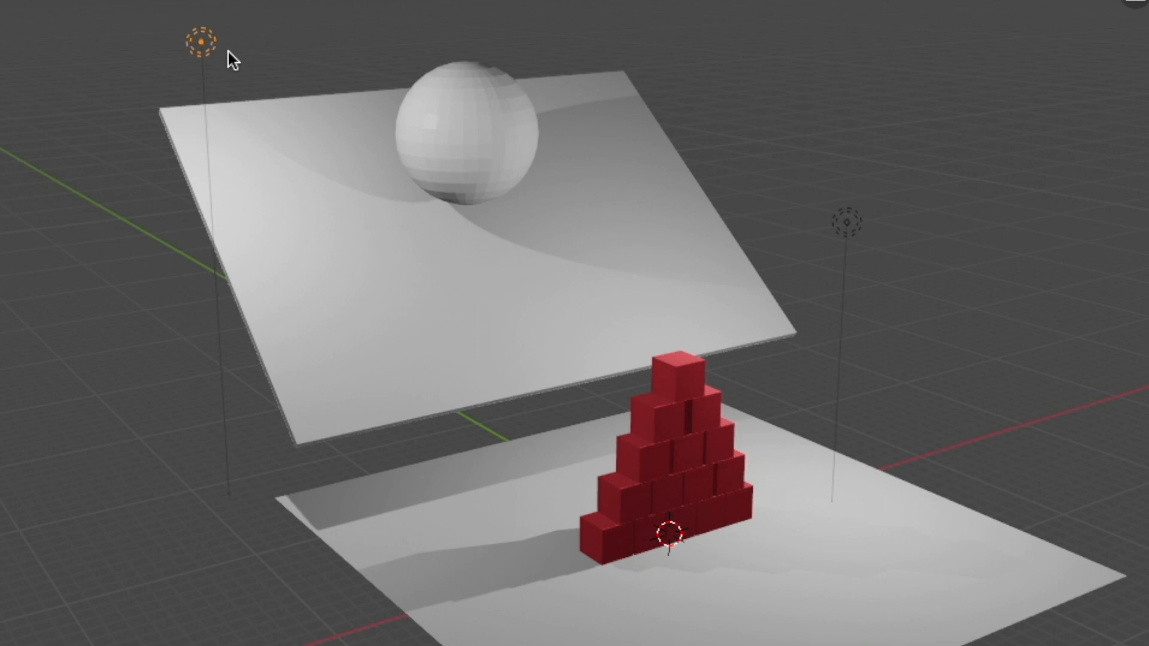
middle_click_drag(333, 535, 594, 578)
Add two more point light copies around the tower, placing the last in front at about X 14.7, Y 21.9 and Z 6.3 m.
key("shift+d")
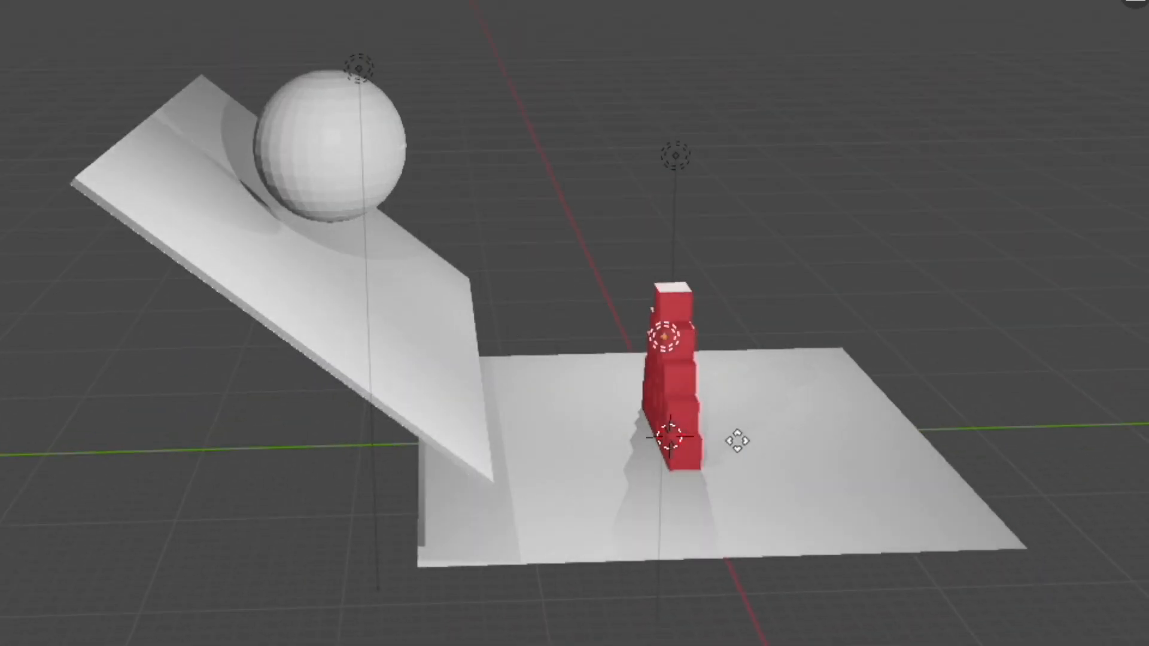
middle_click_drag(1140, 478, 401, 422)
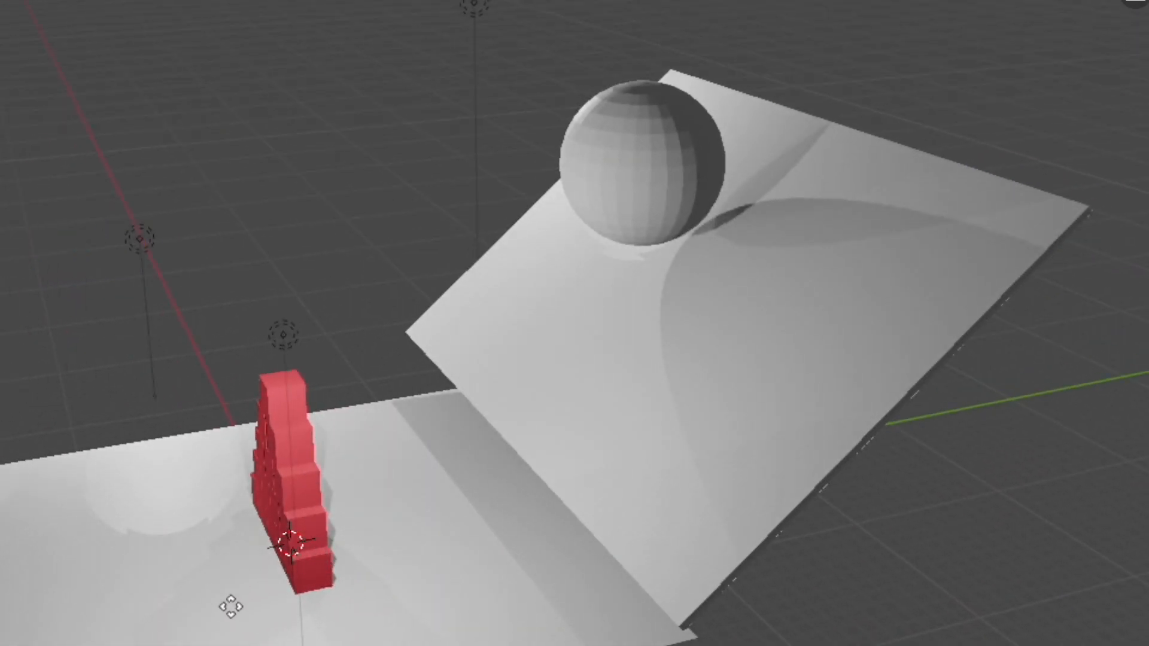
middle_click_drag(172, 616, 418, 555)
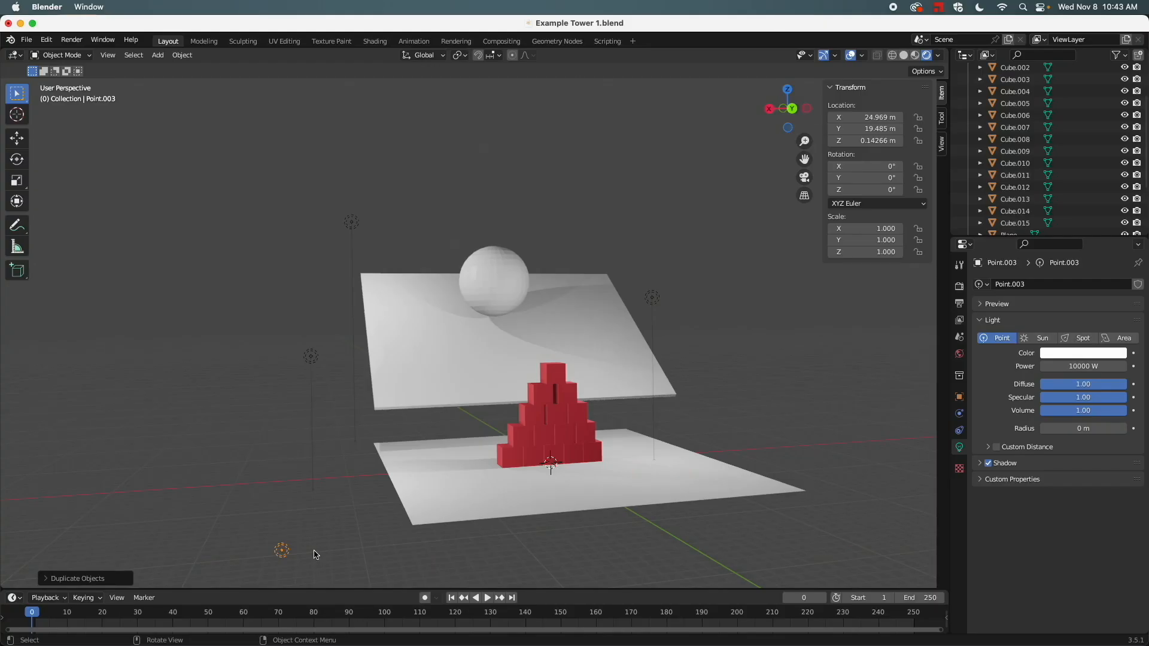
key("g")
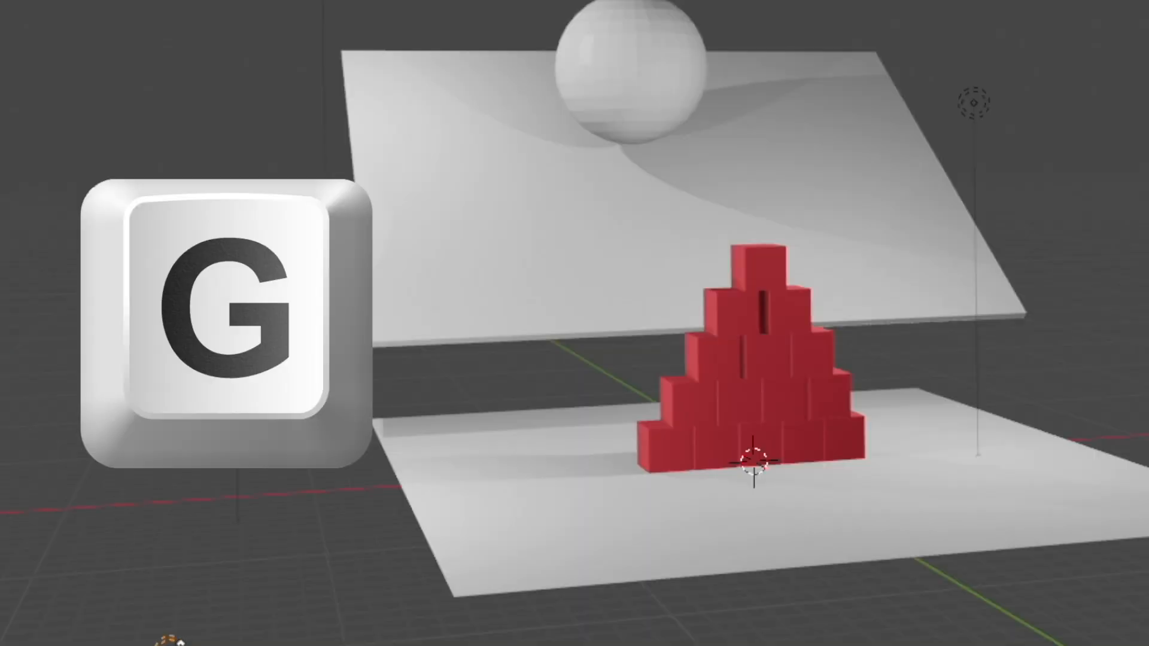
left_click(532, 441)
middle_click_drag(470, 456, 540, 511)
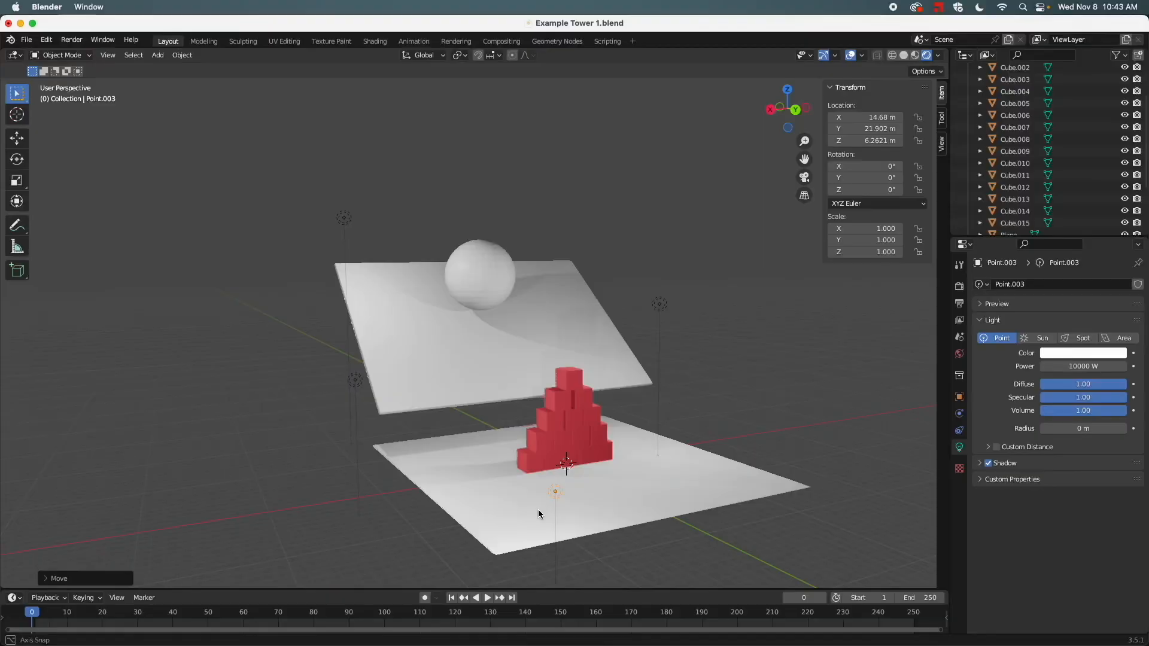
Play the simulation under the new lights and return the timeline to frame 0.
key("space")
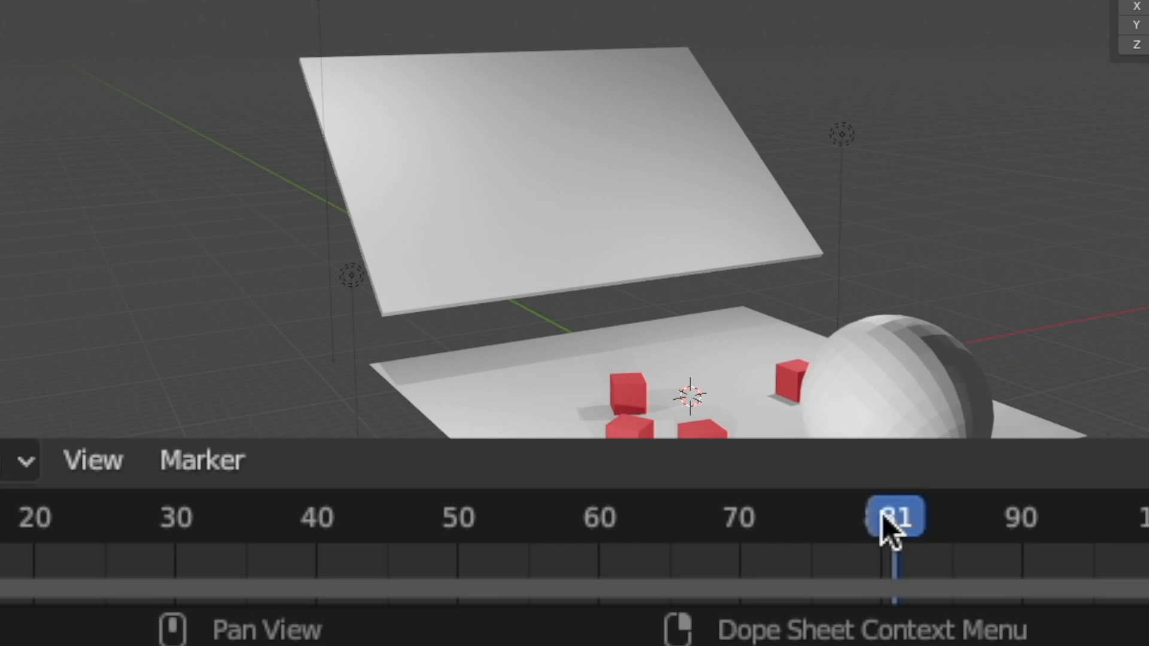
left_click_drag(883, 516, 28, 509)
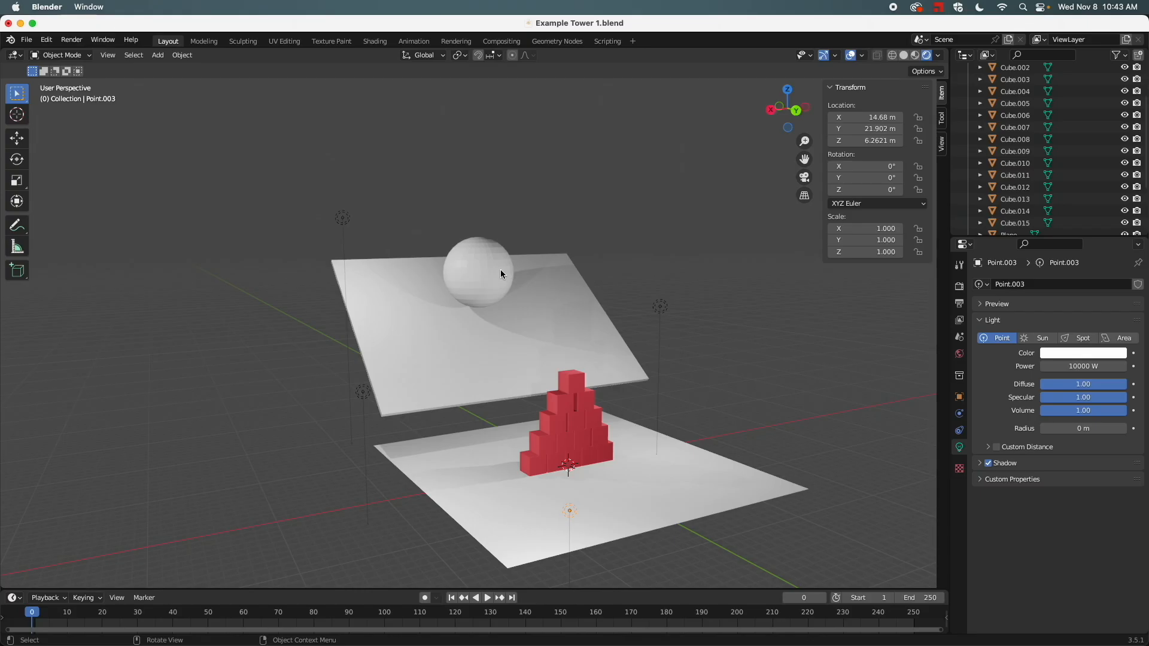
Apply Shade Smooth to the sphere, play the simulation to check it and return to frame 0.
left_click(503, 274)
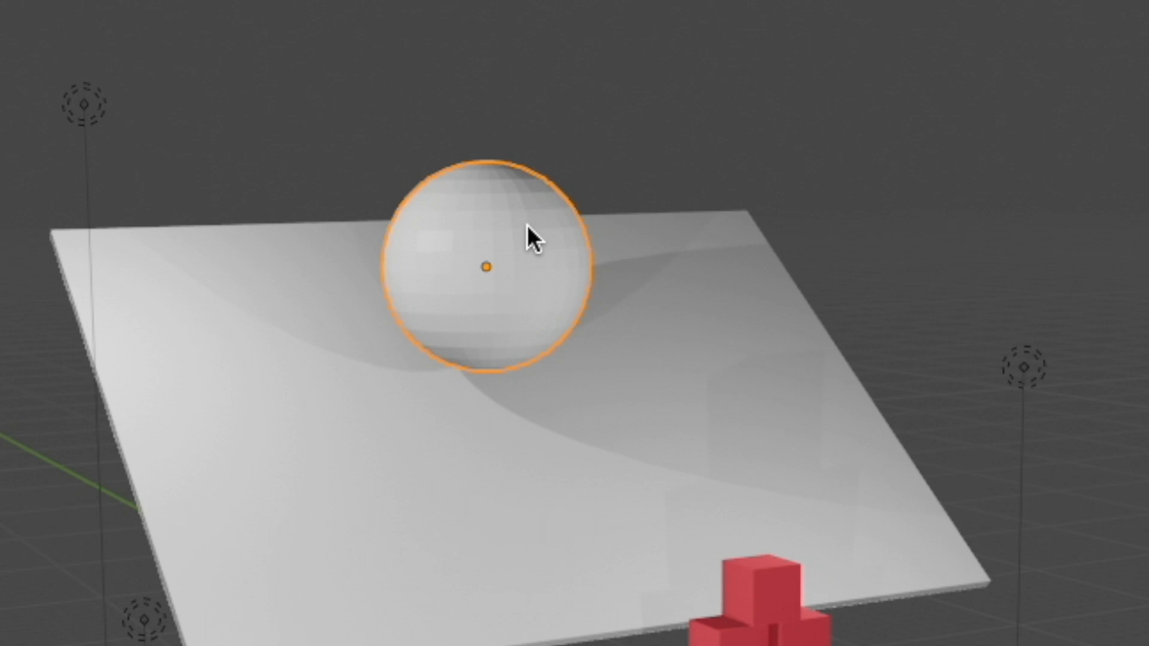
right_click(493, 262)
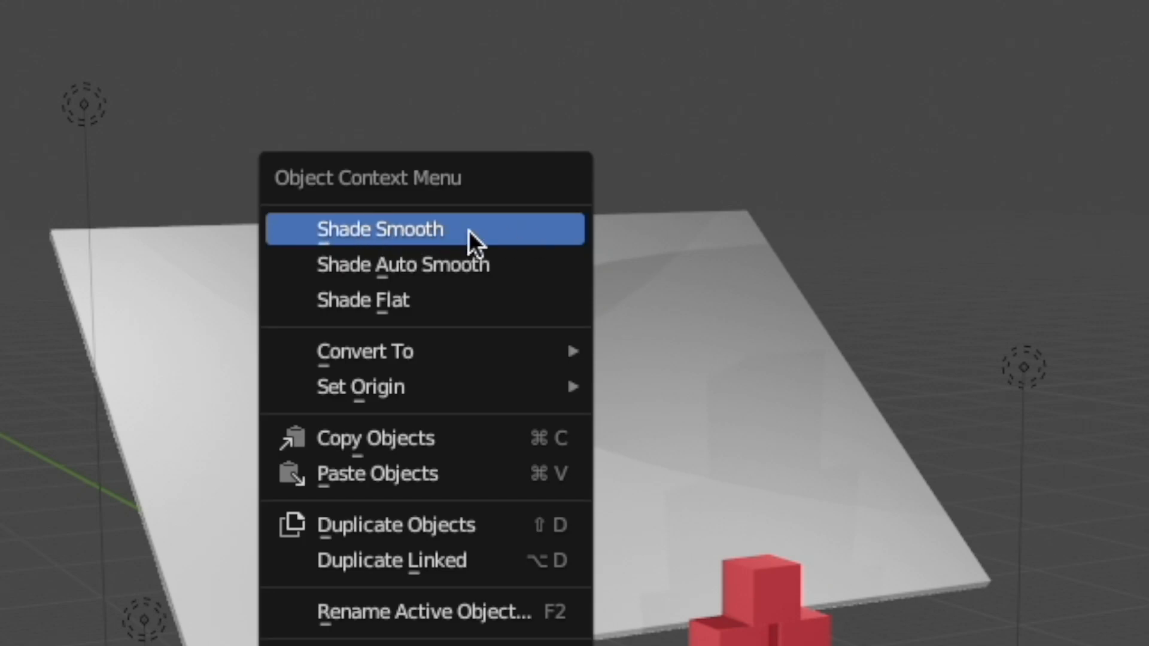
left_click(433, 228)
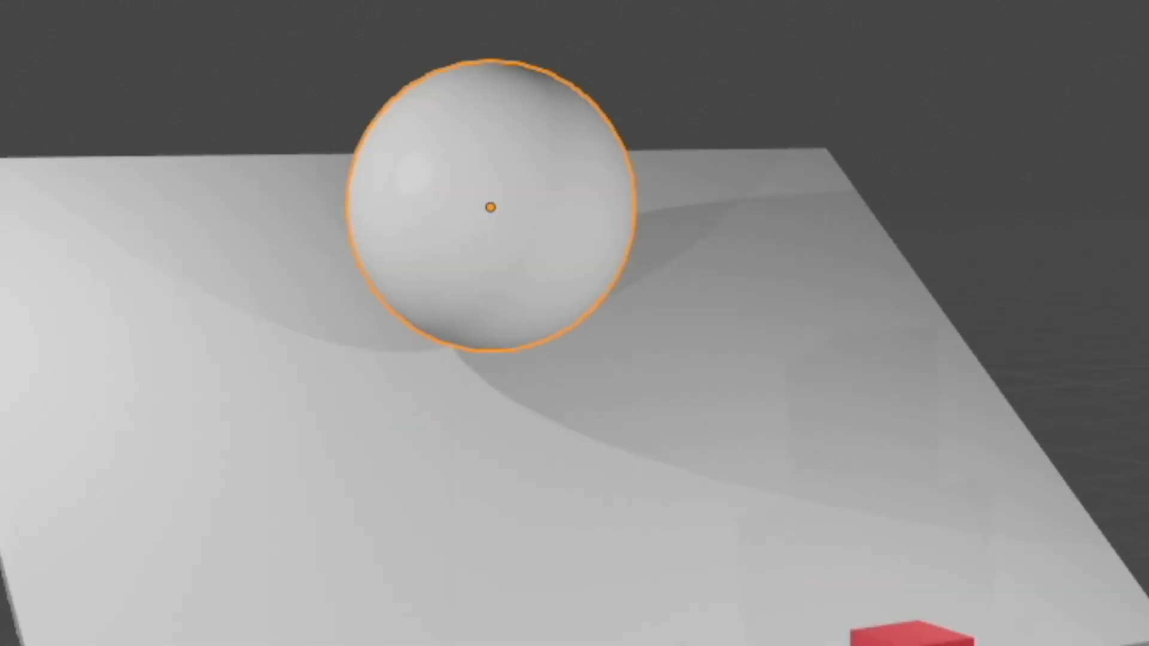
key("space")
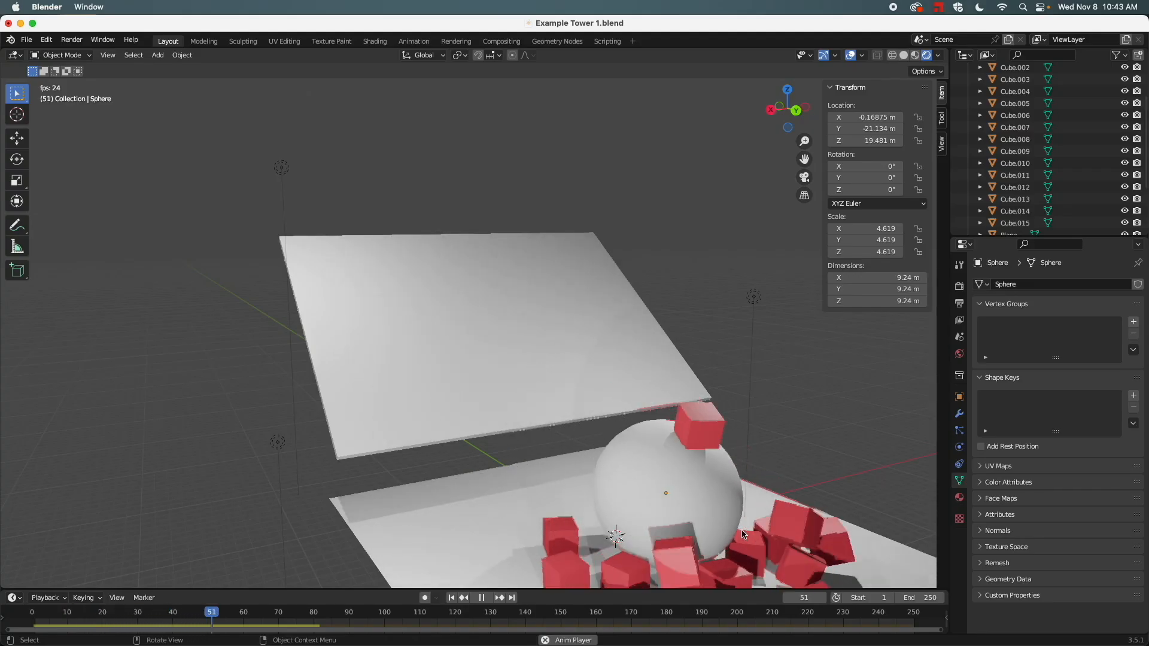
key("space")
left_click_drag(286, 613, 8, 613)
Give the sphere a new material with a blue-violet base color.
left_click(549, 261)
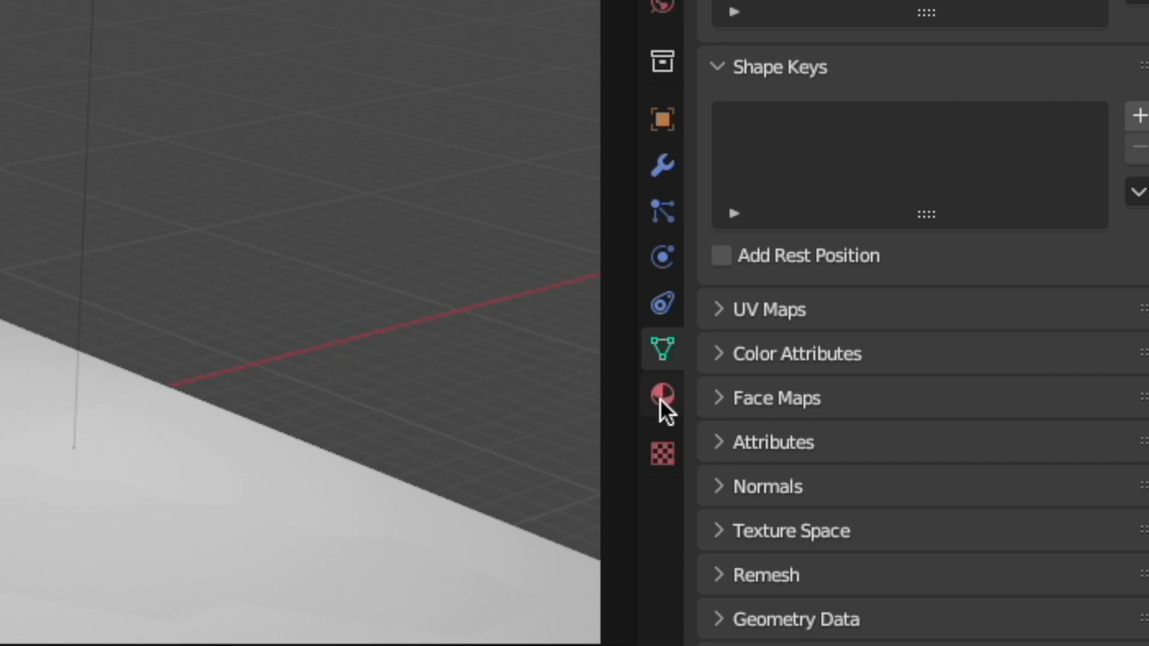
left_click(662, 397)
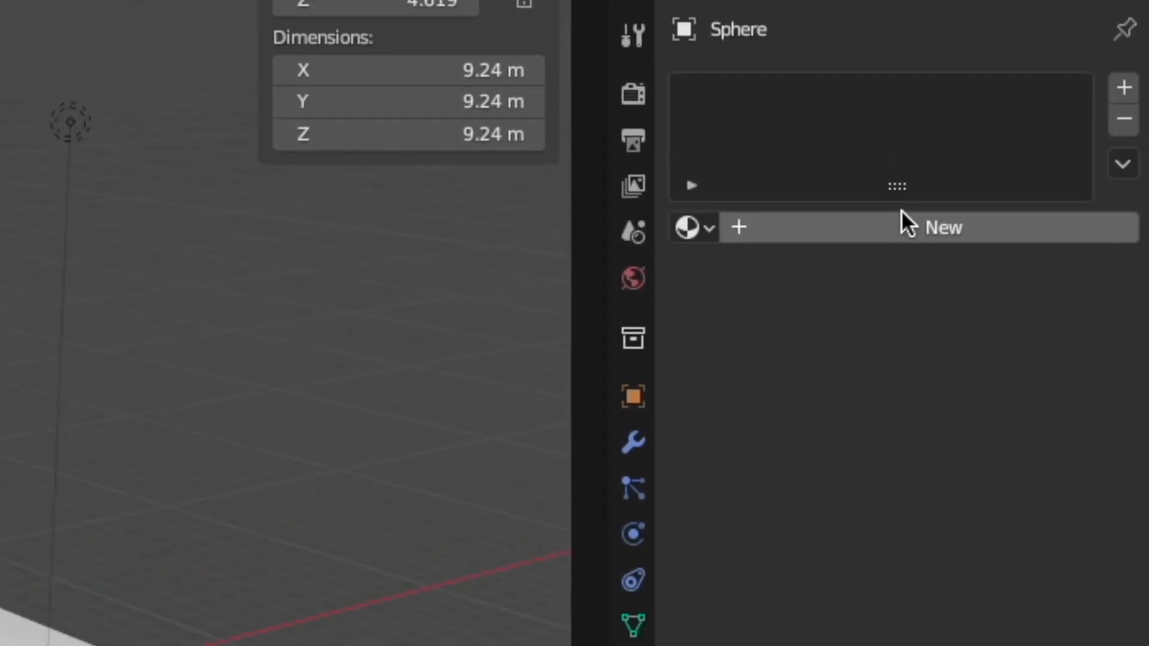
left_click(898, 336)
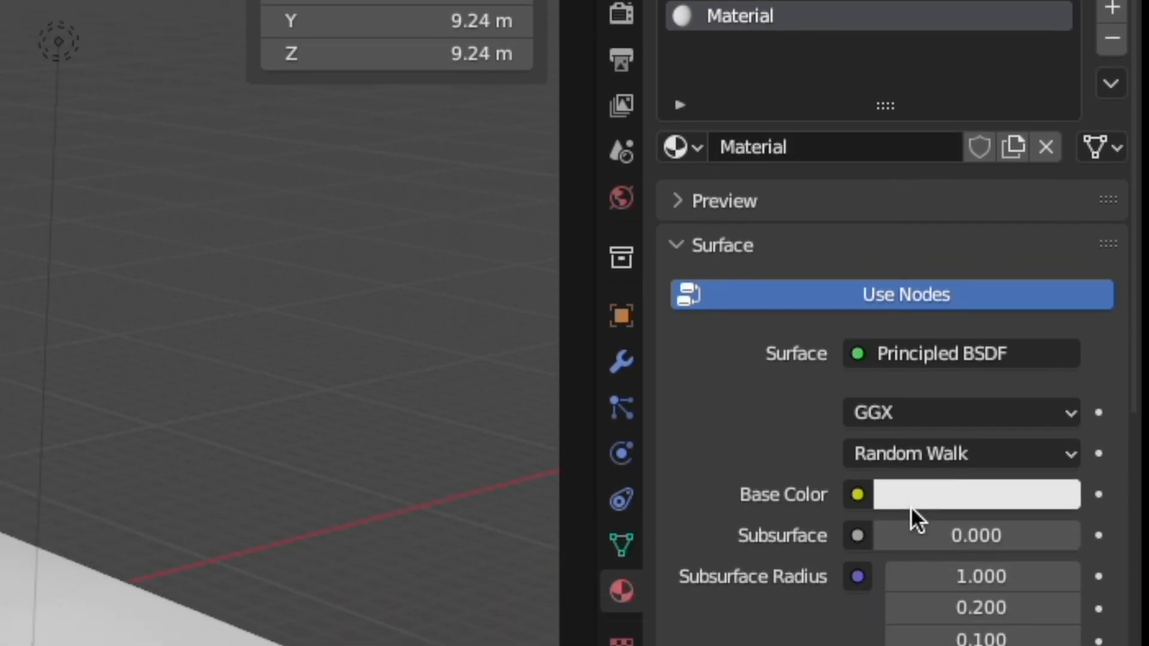
left_click(954, 481)
mouse_move(1083, 331)
left_mouse_down()
mouse_move(1092, 319)
mouse_move(1080, 322)
left_mouse_up()
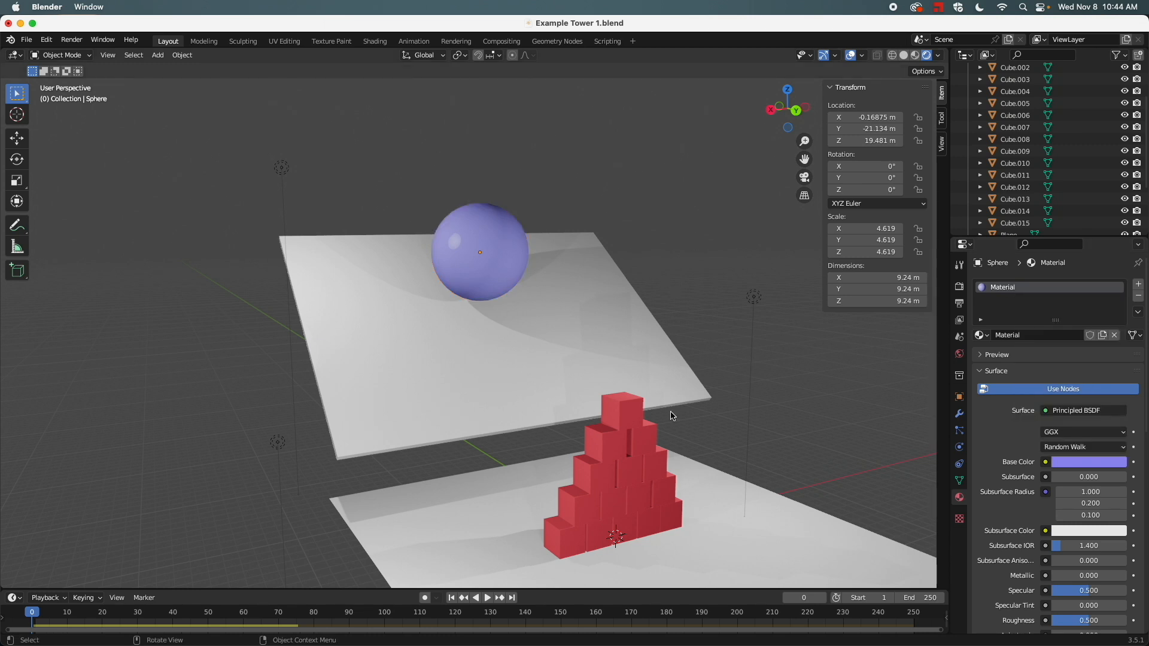
Play the simulation with the coloured sphere and rewind the timeline to frame 0.
key("space")
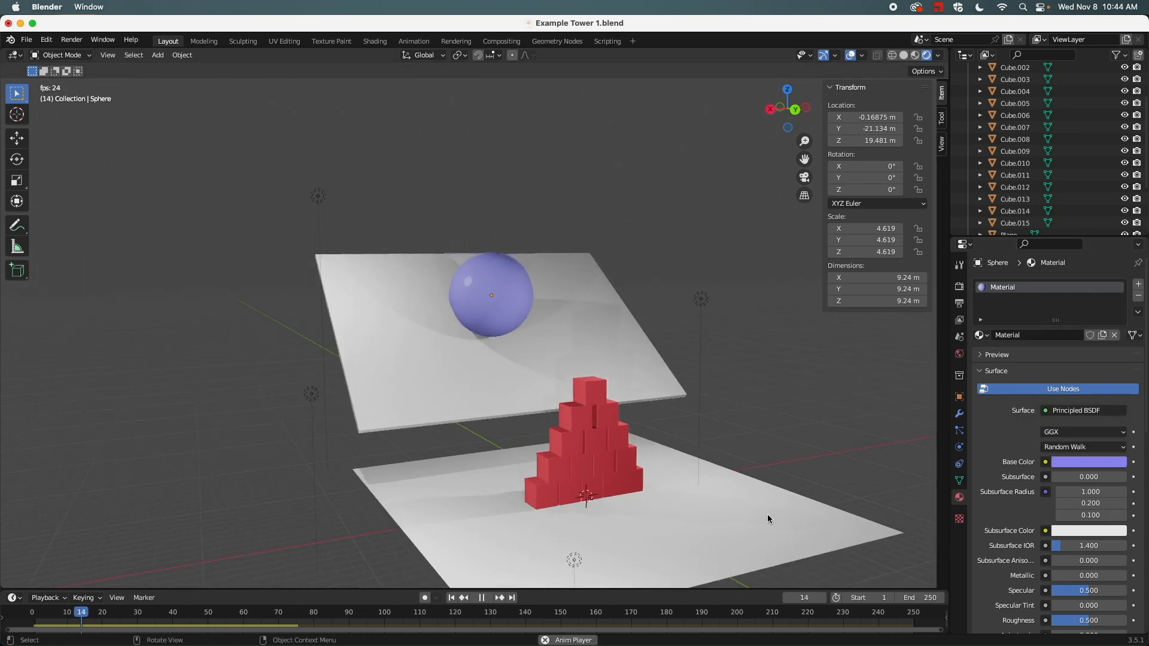
key("space")
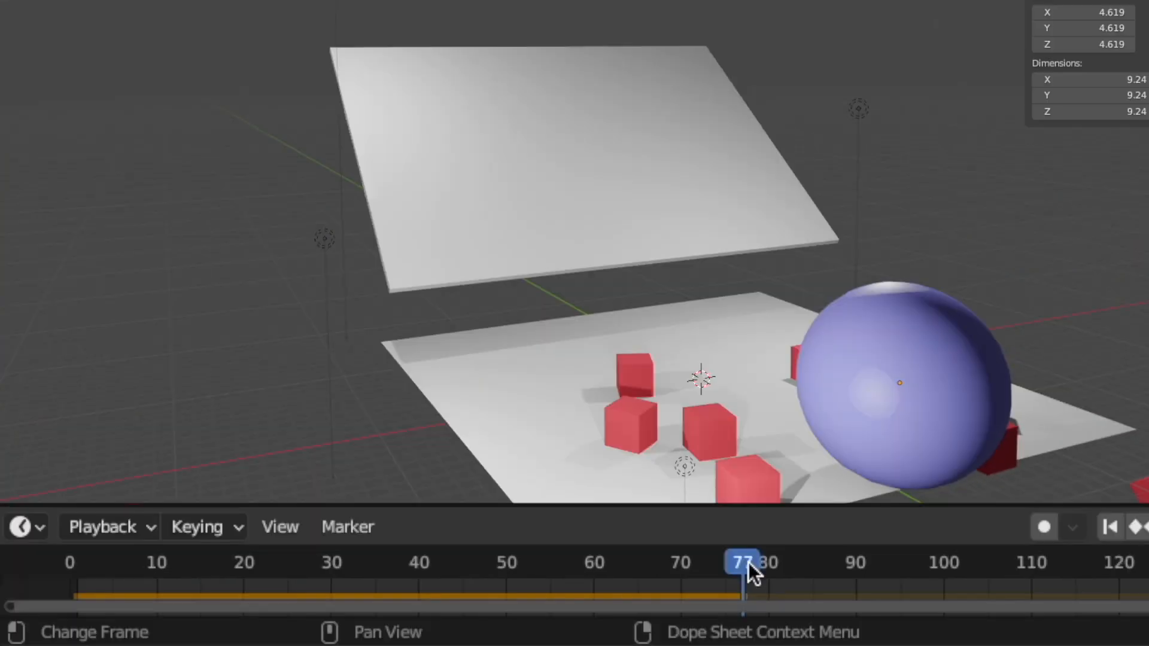
left_click_drag(752, 569, 20, 581)
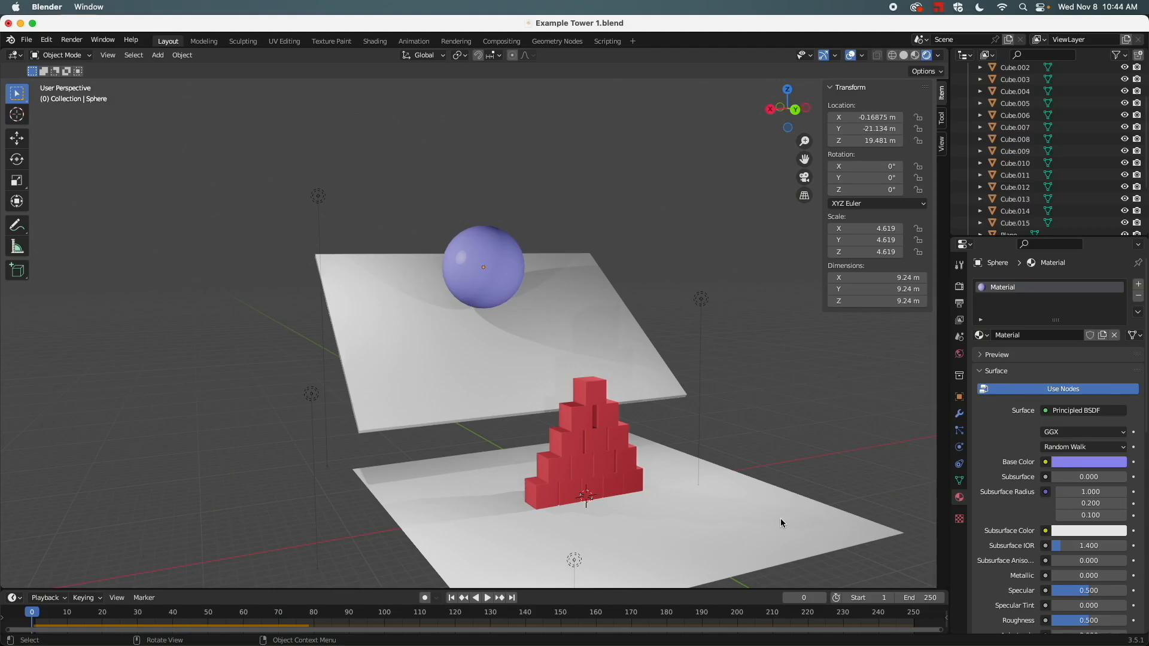
Change the base color of Material.001, shared by all the tower blocks, to green.
scroll(780, 518, "up", 5)
middle_click_drag(724, 438, 555, 461)
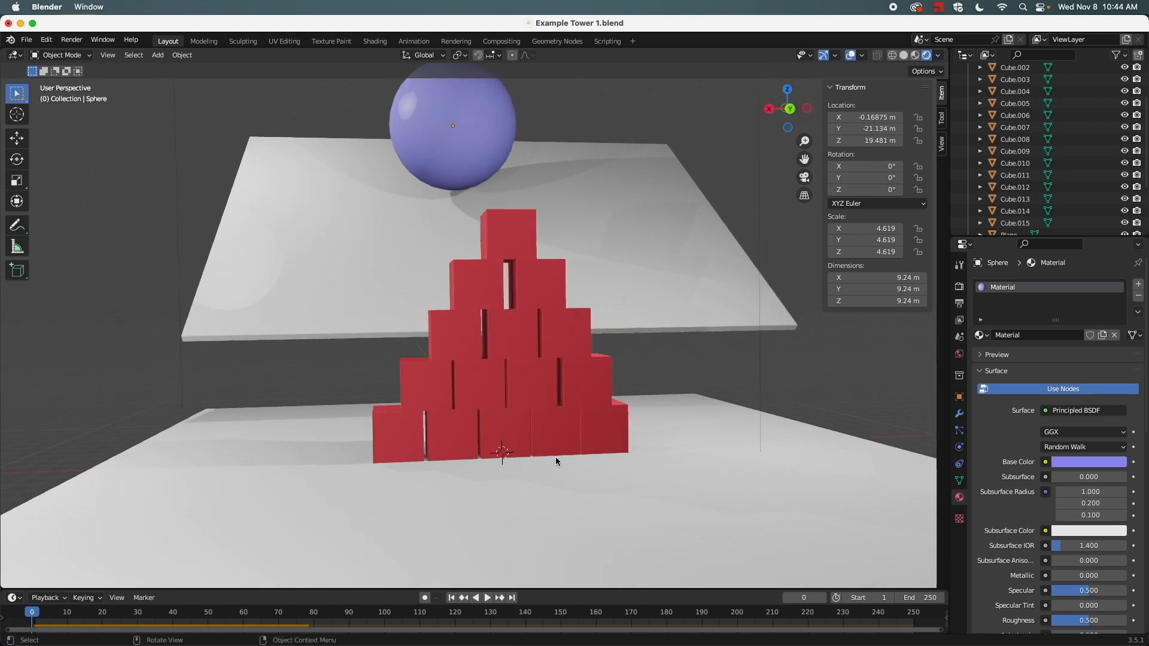
left_click(514, 338)
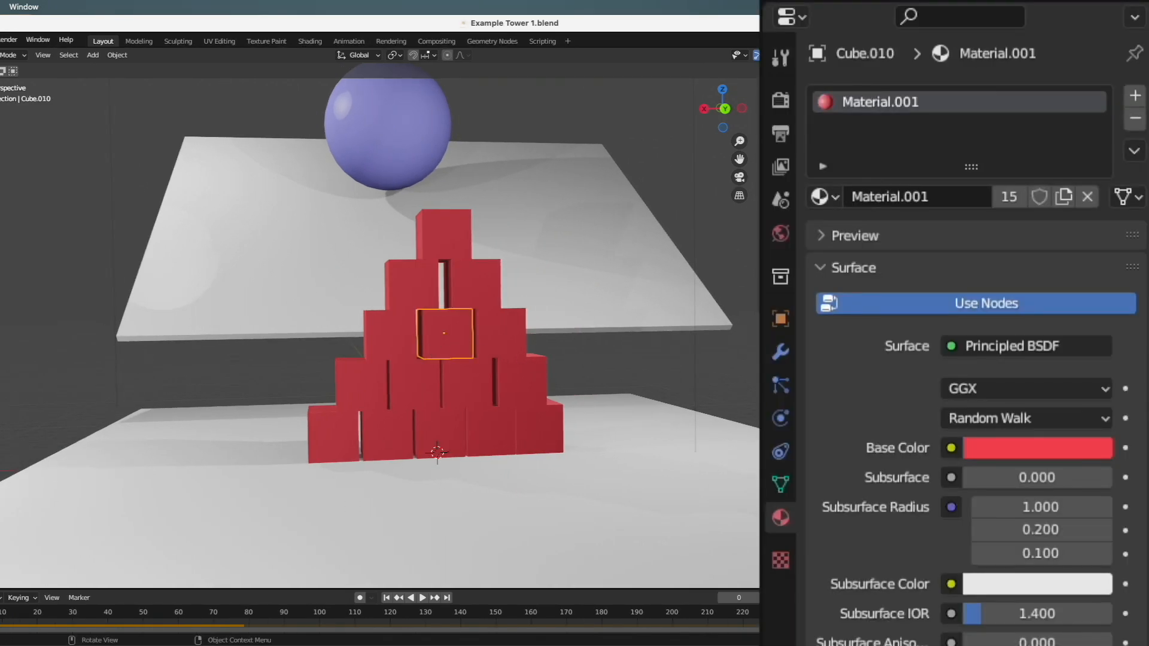
left_click(1059, 449)
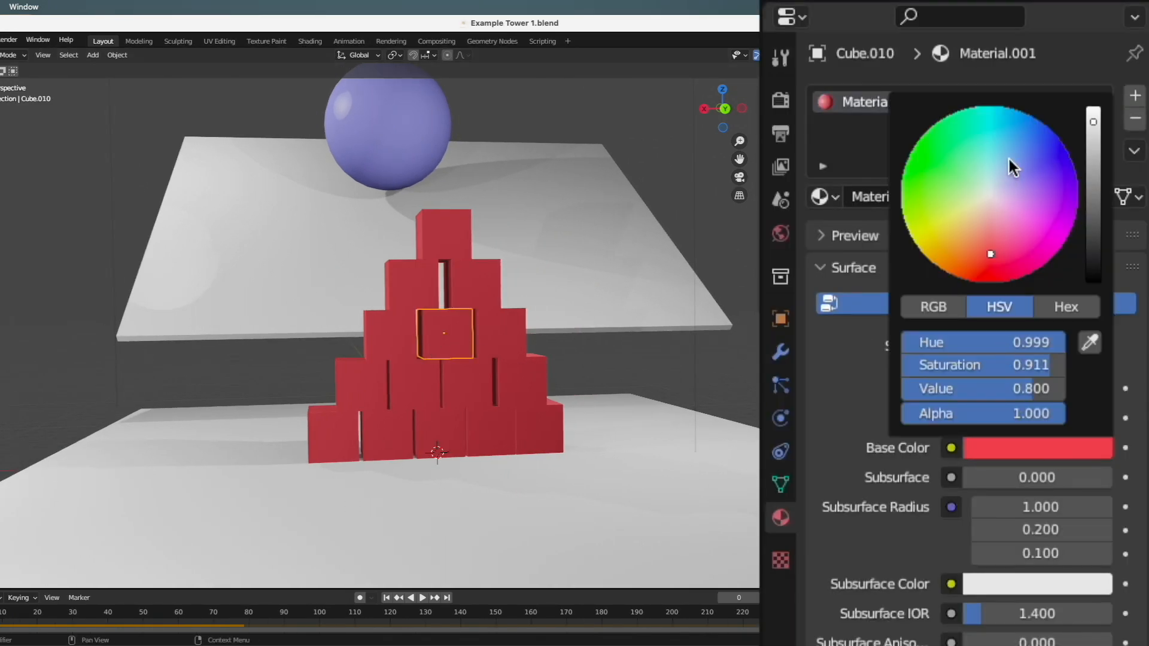
left_click(928, 167)
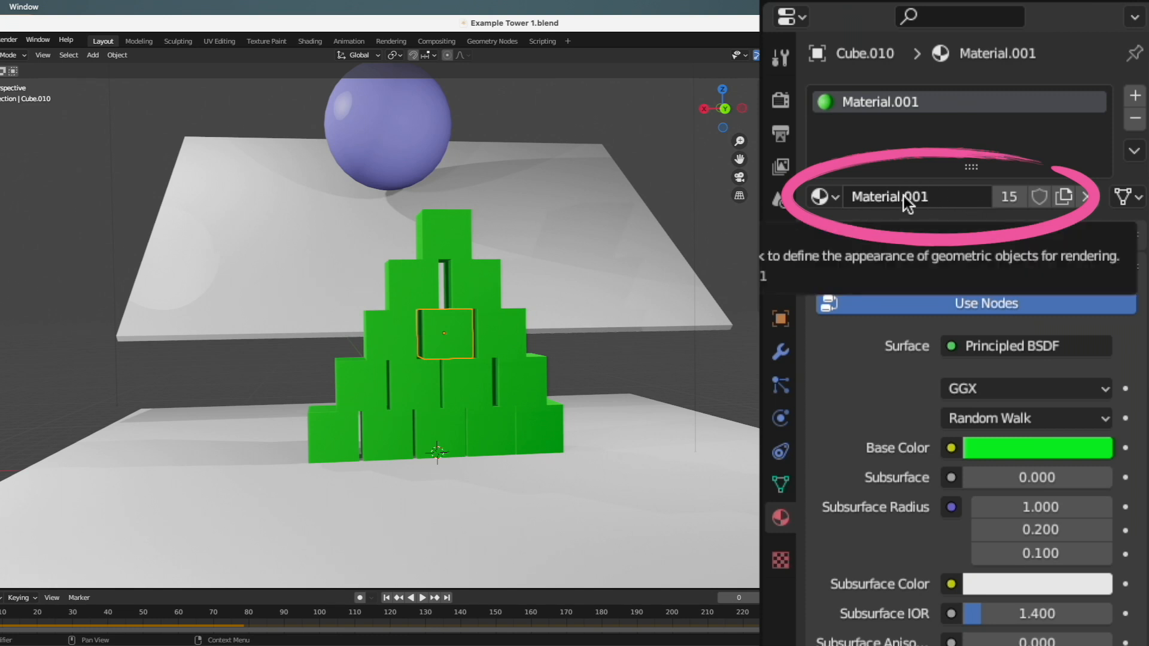
left_click(590, 376)
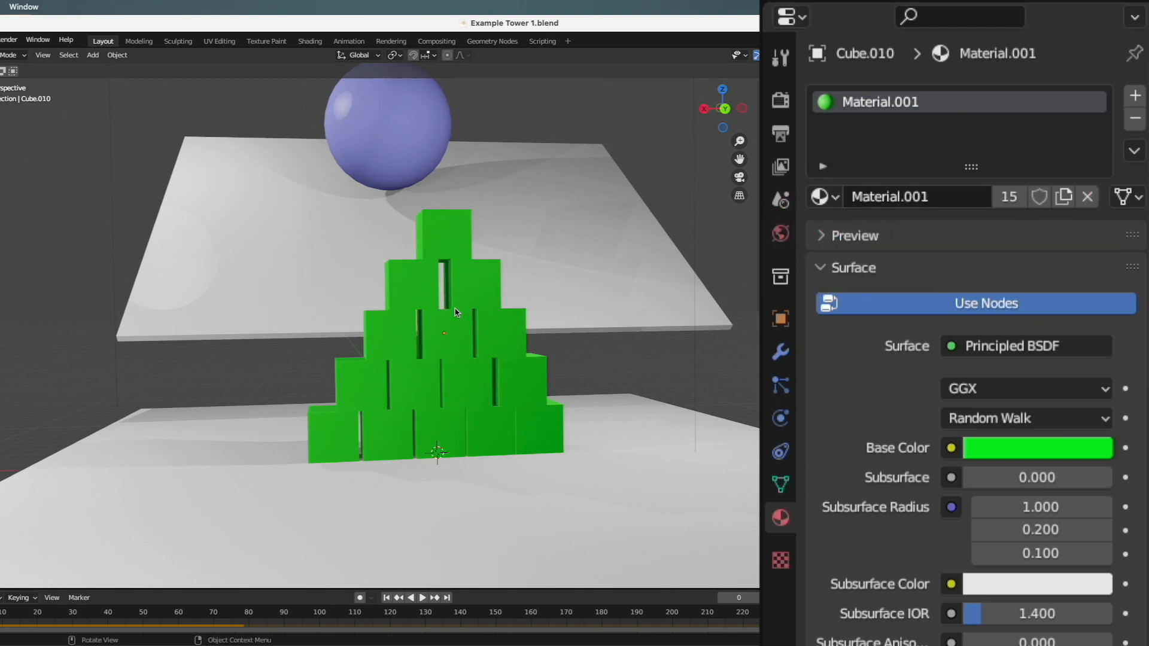
Give the middle block of the tower's third row its own material copy with a pinkish-red base color, hue 0.989 and saturation 0.878.
left_click(457, 337)
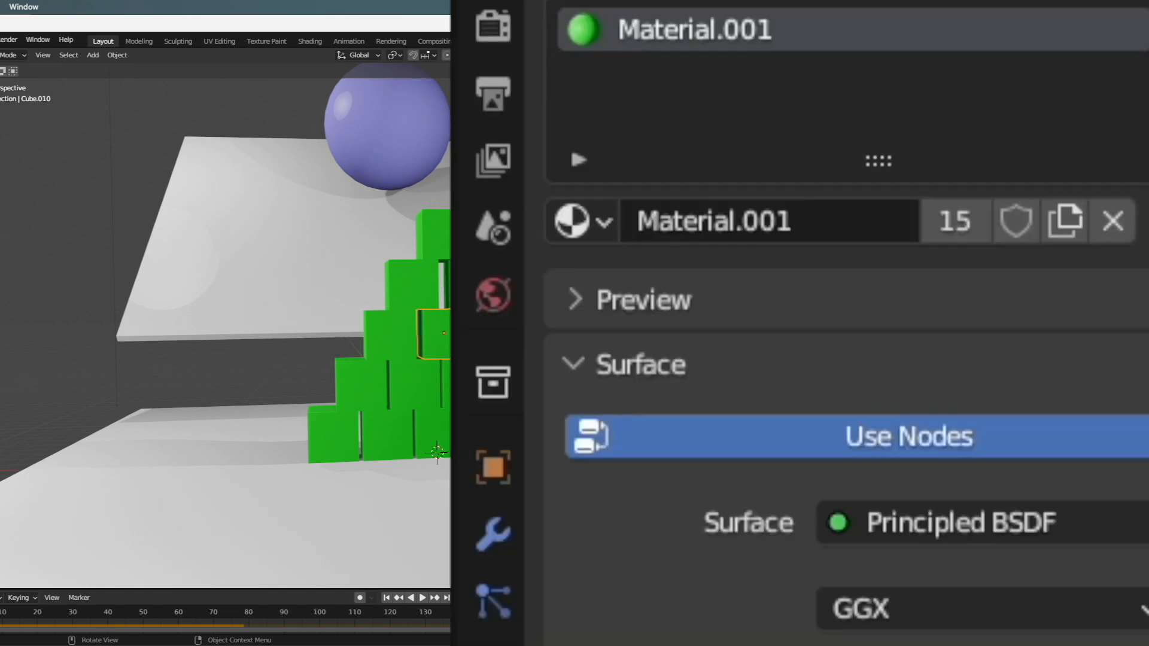
left_click(1069, 220)
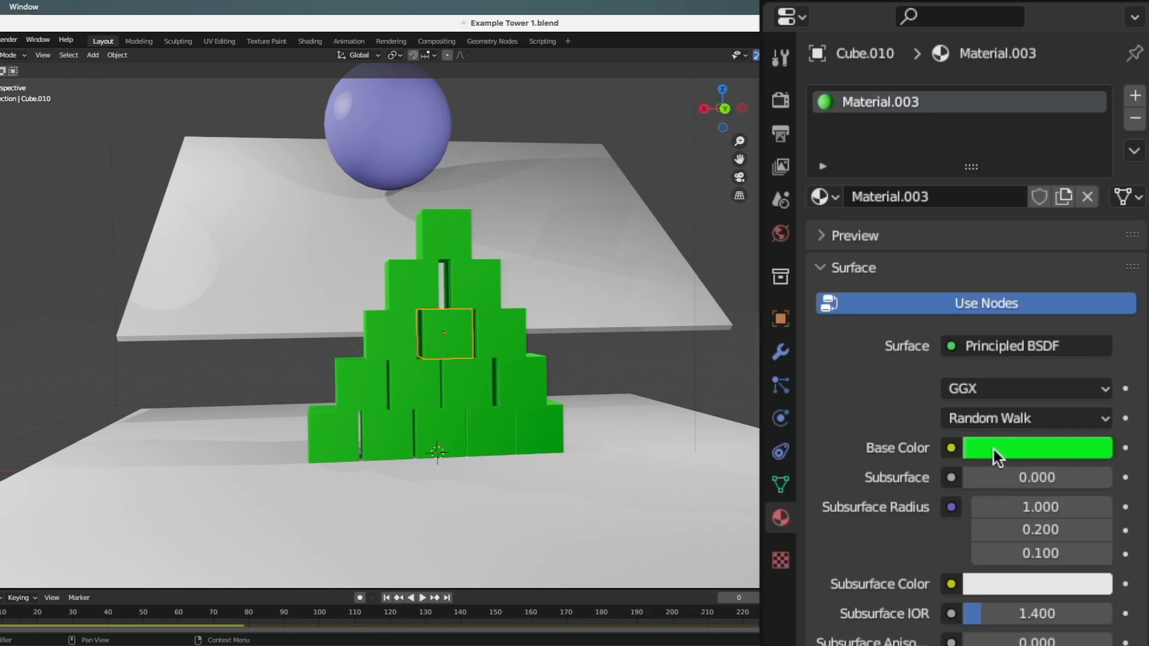
left_click(993, 451)
left_click(997, 249)
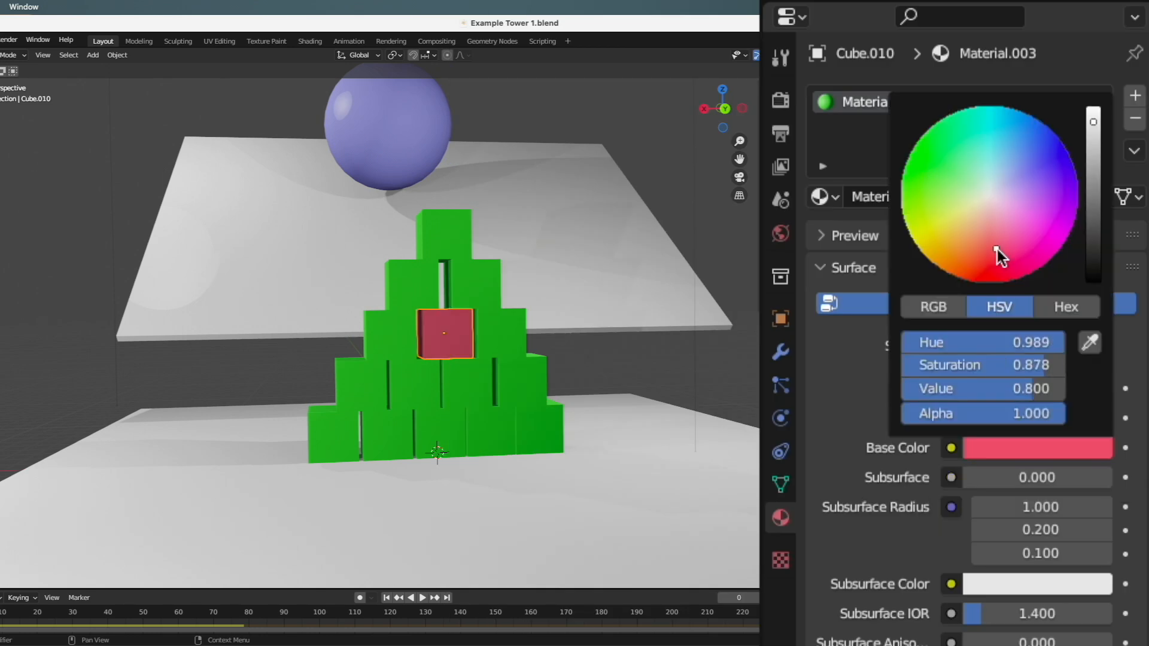
Give the left block just below the tower's top its own material copy with a purple base color, hue 0.761 and saturation 0.900.
middle_click_drag(440, 398, 469, 412)
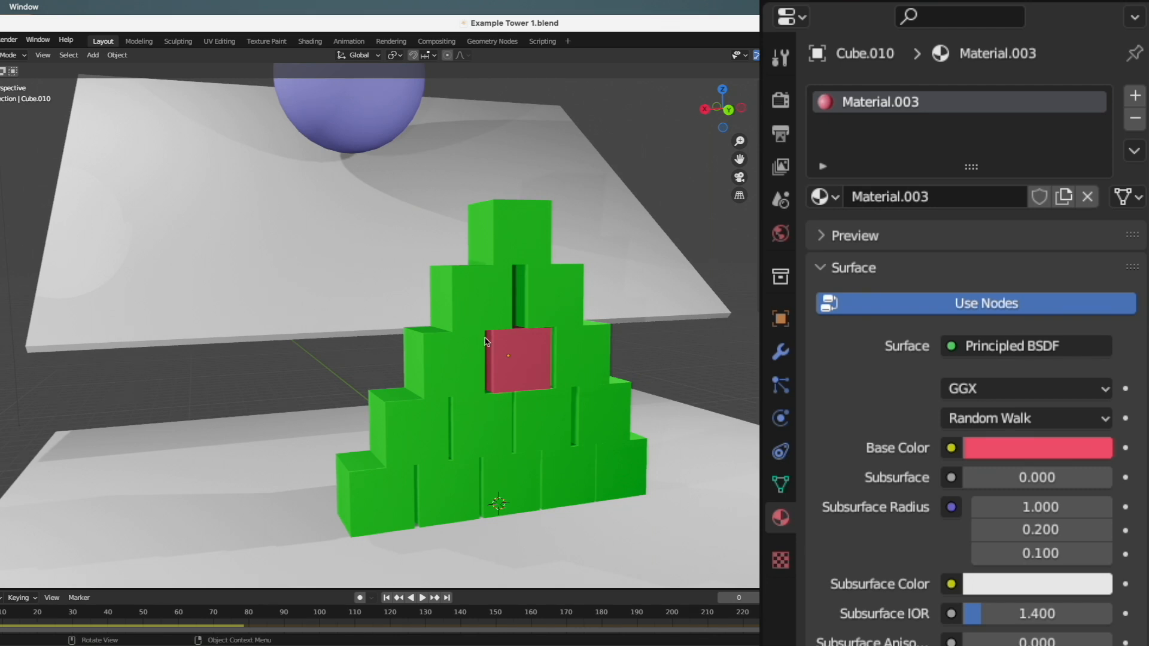
left_click(487, 296)
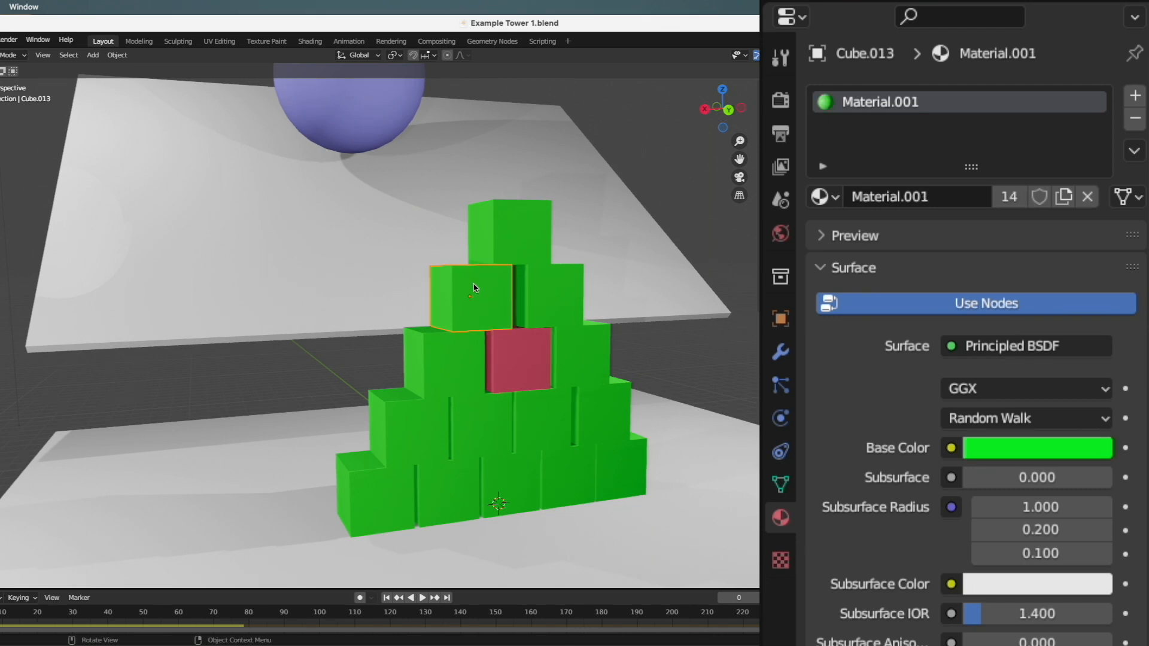
left_click(1066, 197)
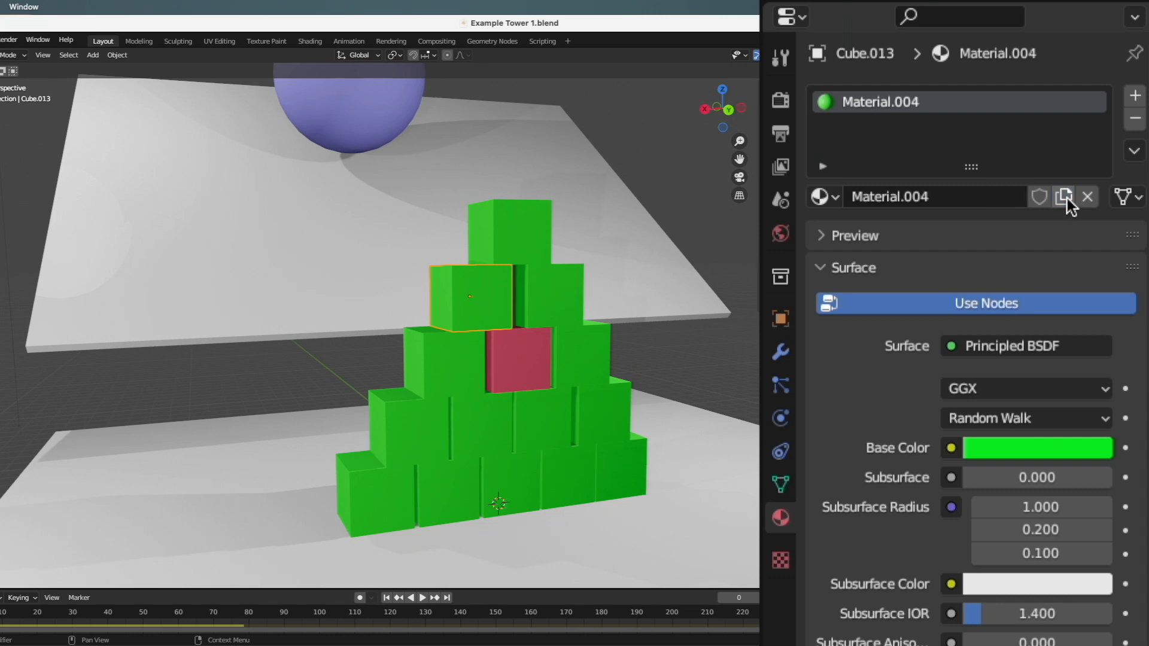
left_click(1011, 452)
left_click(1045, 211)
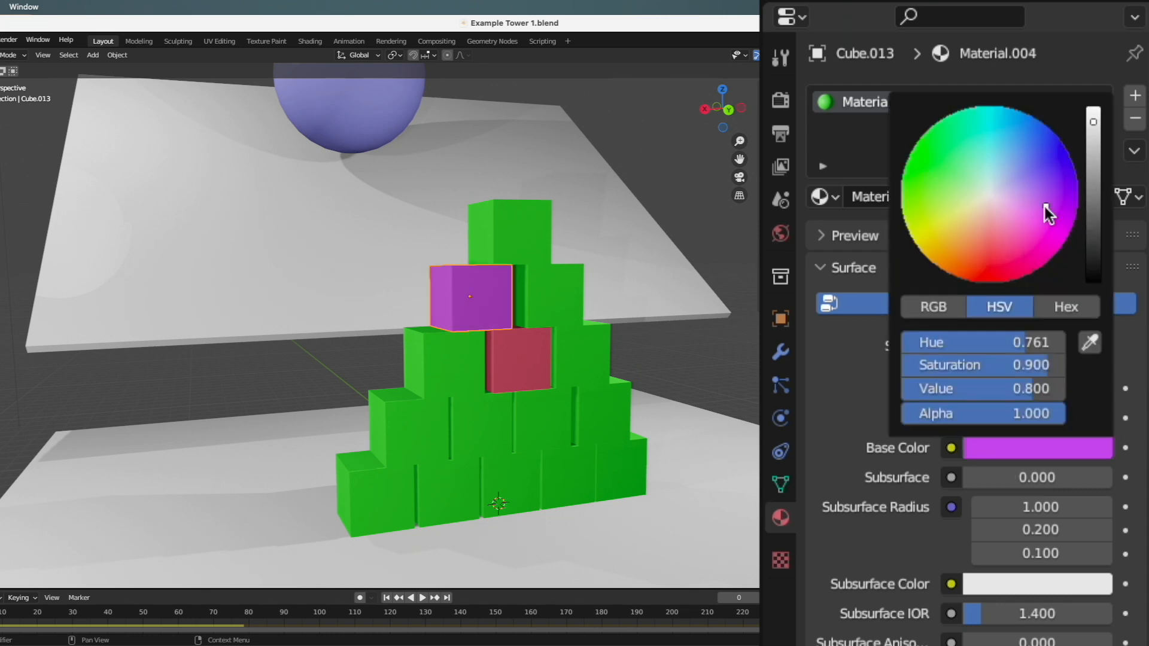
Give the block beside the pinkish-red one its own material copy with an orange base color.
left_click(565, 356)
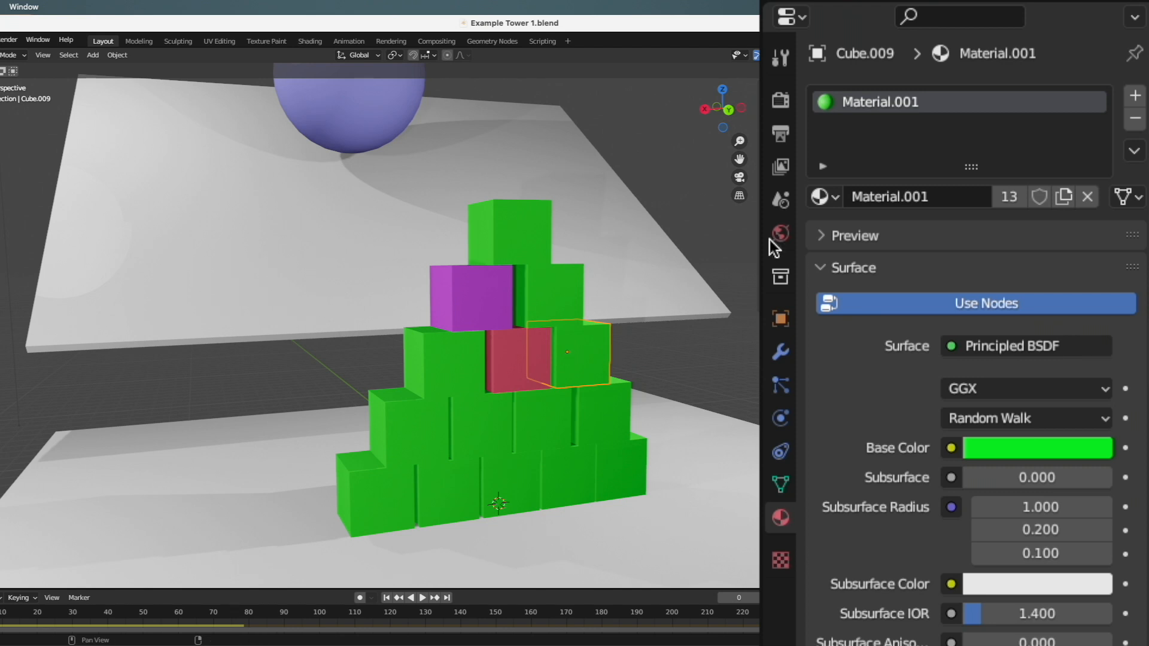
left_click(1063, 198)
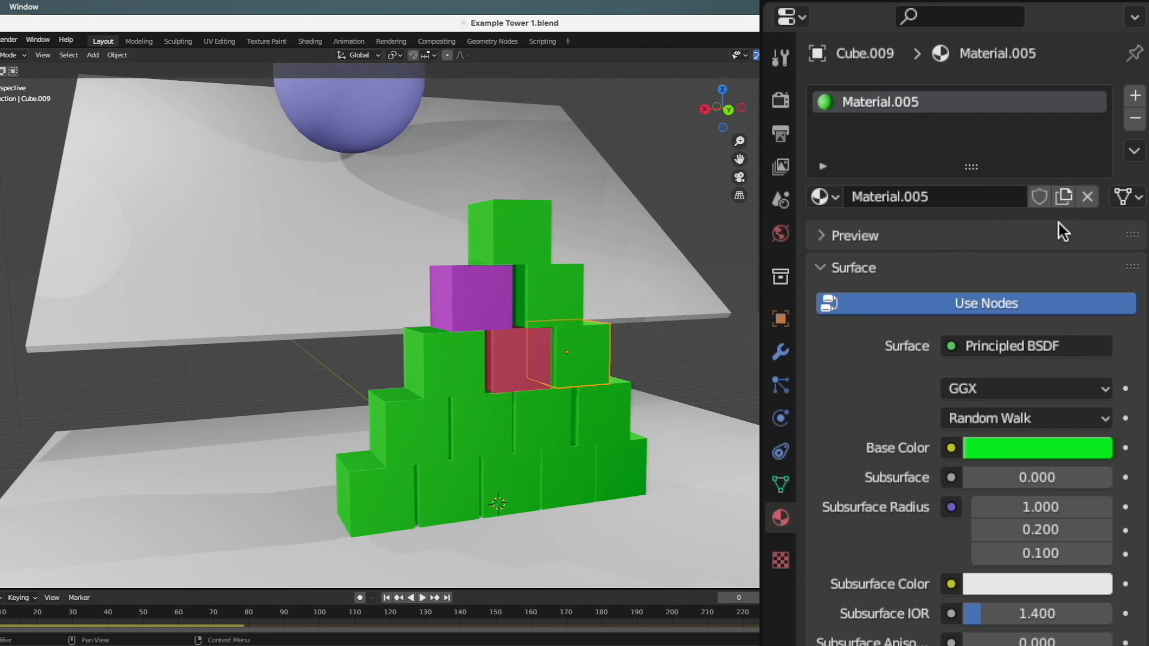
left_click(1016, 448)
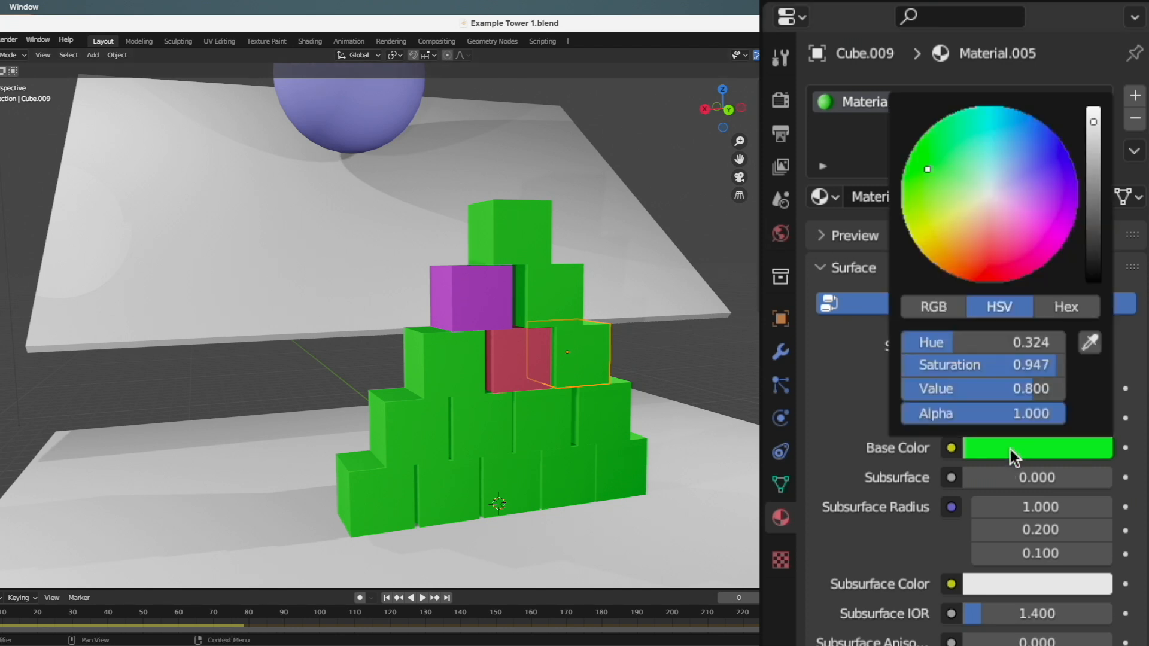
left_click(972, 259)
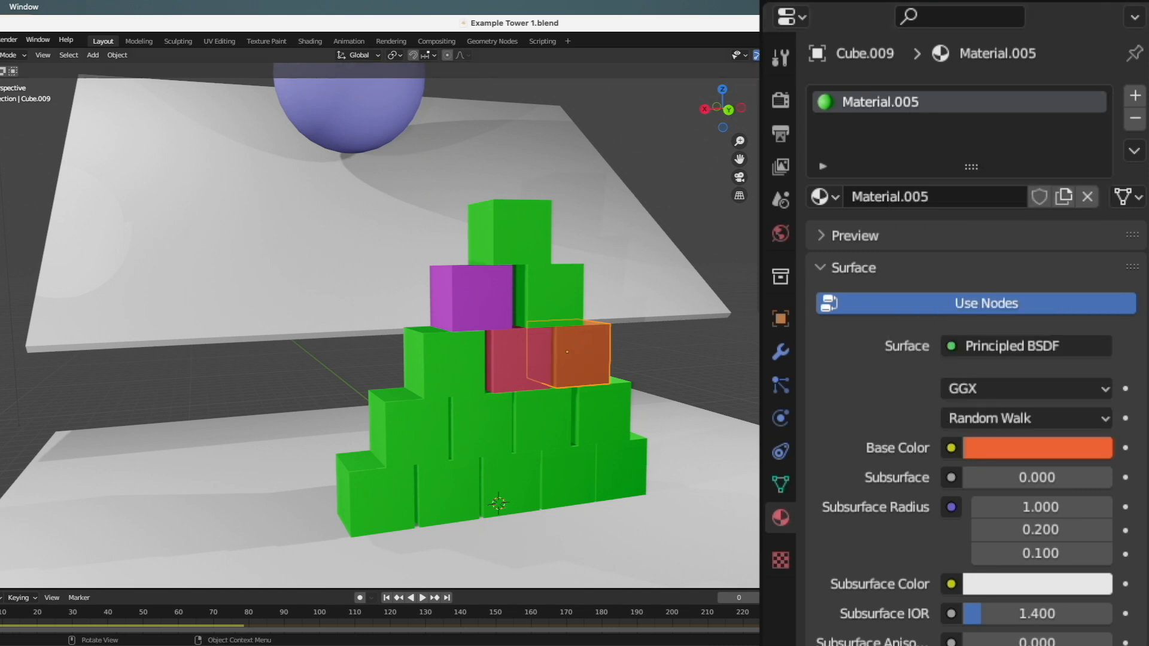
scroll(467, 435, "down", 2)
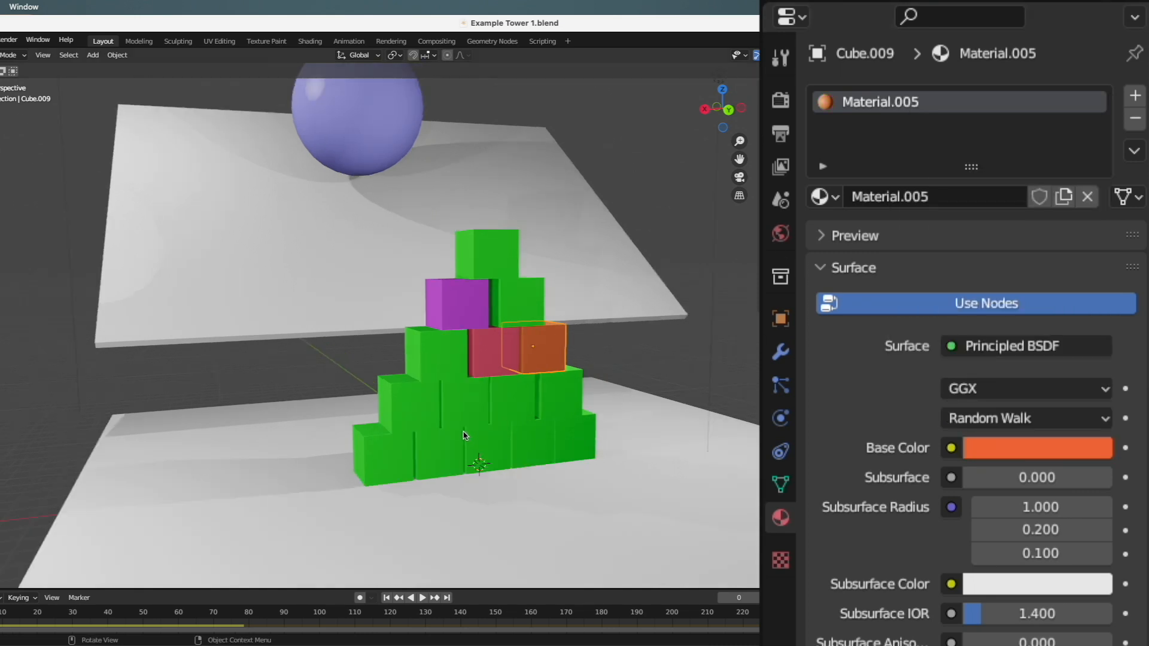
scroll(443, 437, "down", 3)
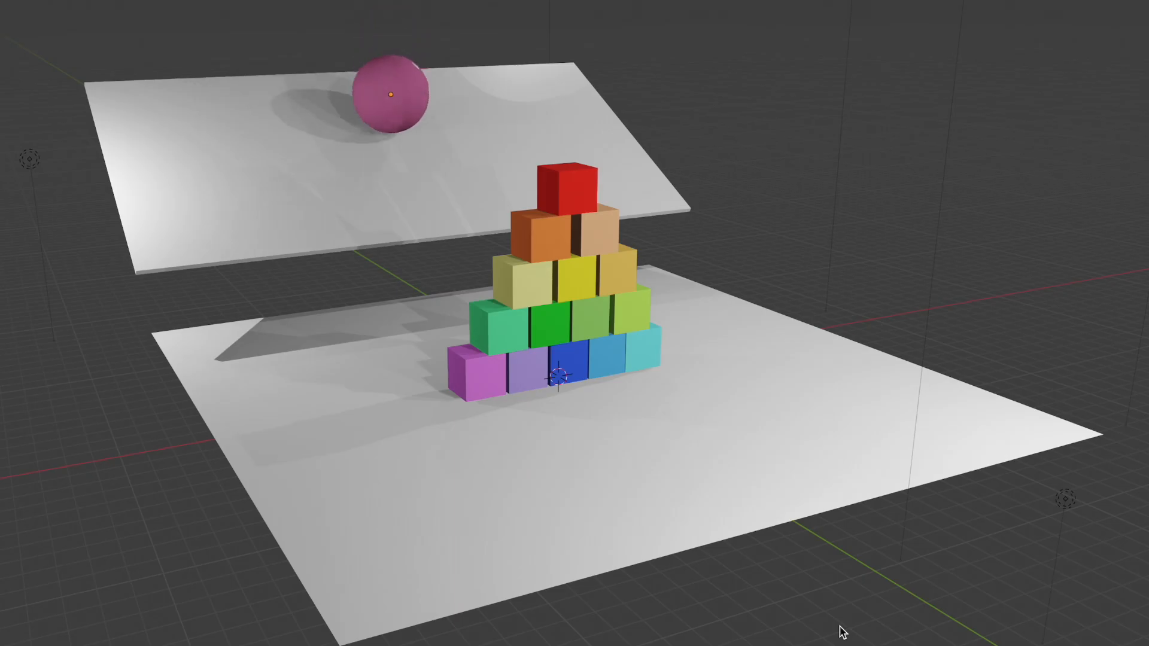